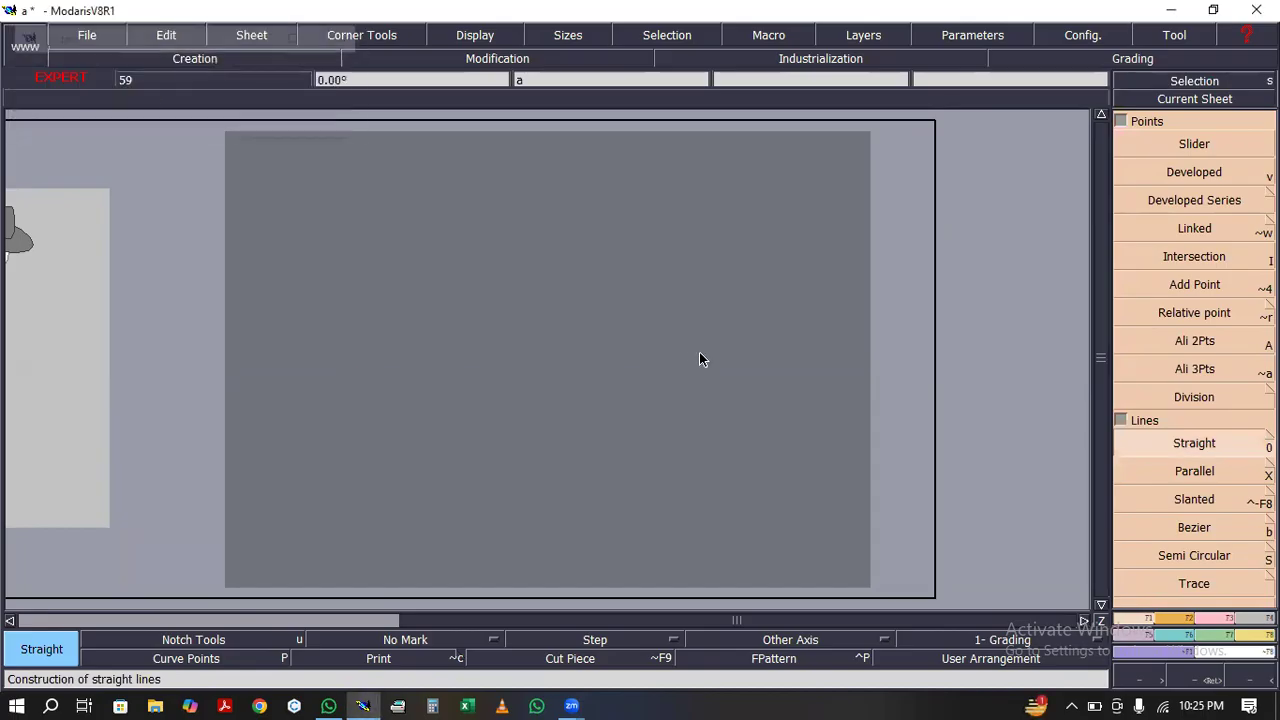
# Finish a straight, nearly horizontal line across the middle of the sheet
pyautogui.click(713, 385)
# Delete the straight line with the Deletion tool and undo that deletion
pyautogui.click(1222, 649)
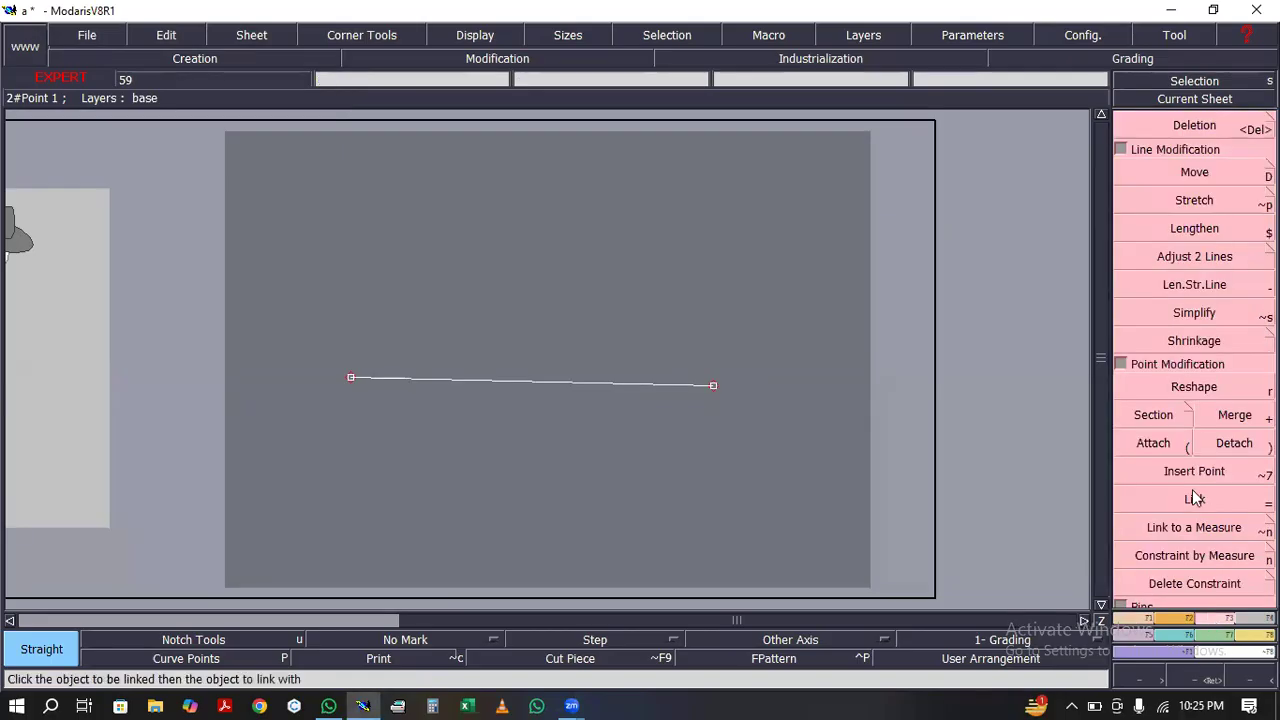
pyautogui.click(1201, 127)
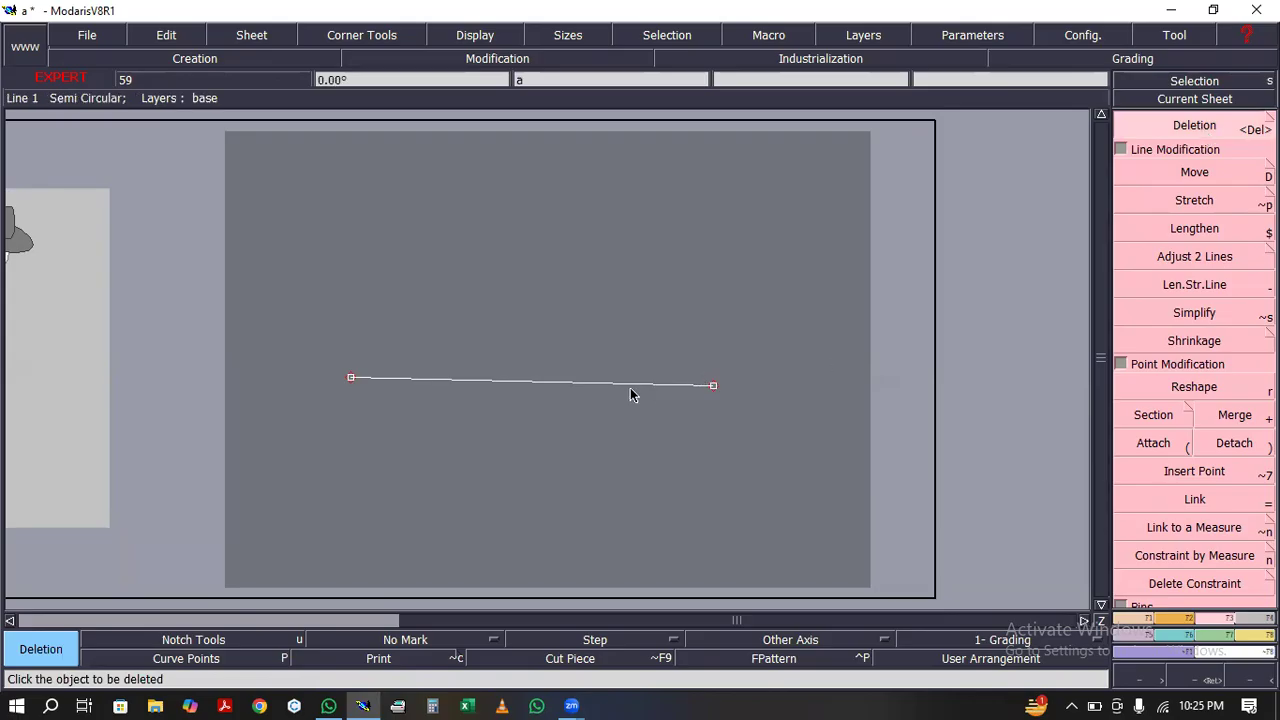
pyautogui.click(556, 381)
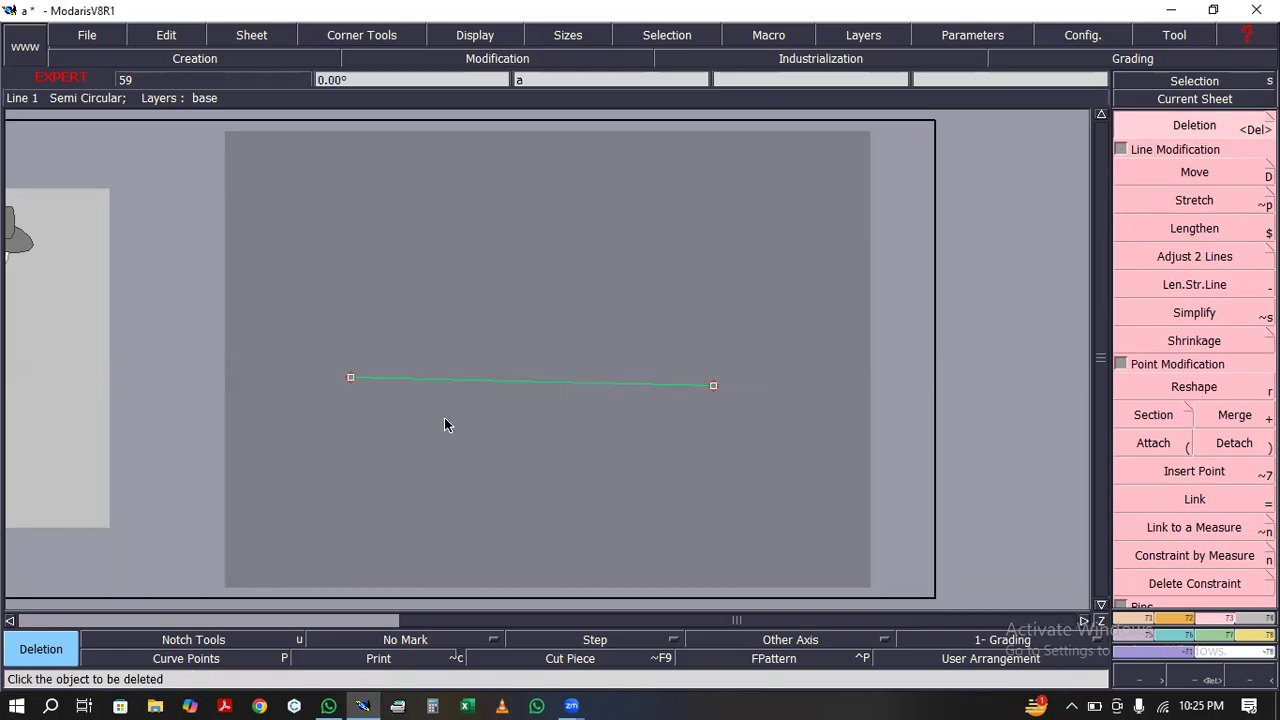
pyautogui.click(384, 372)
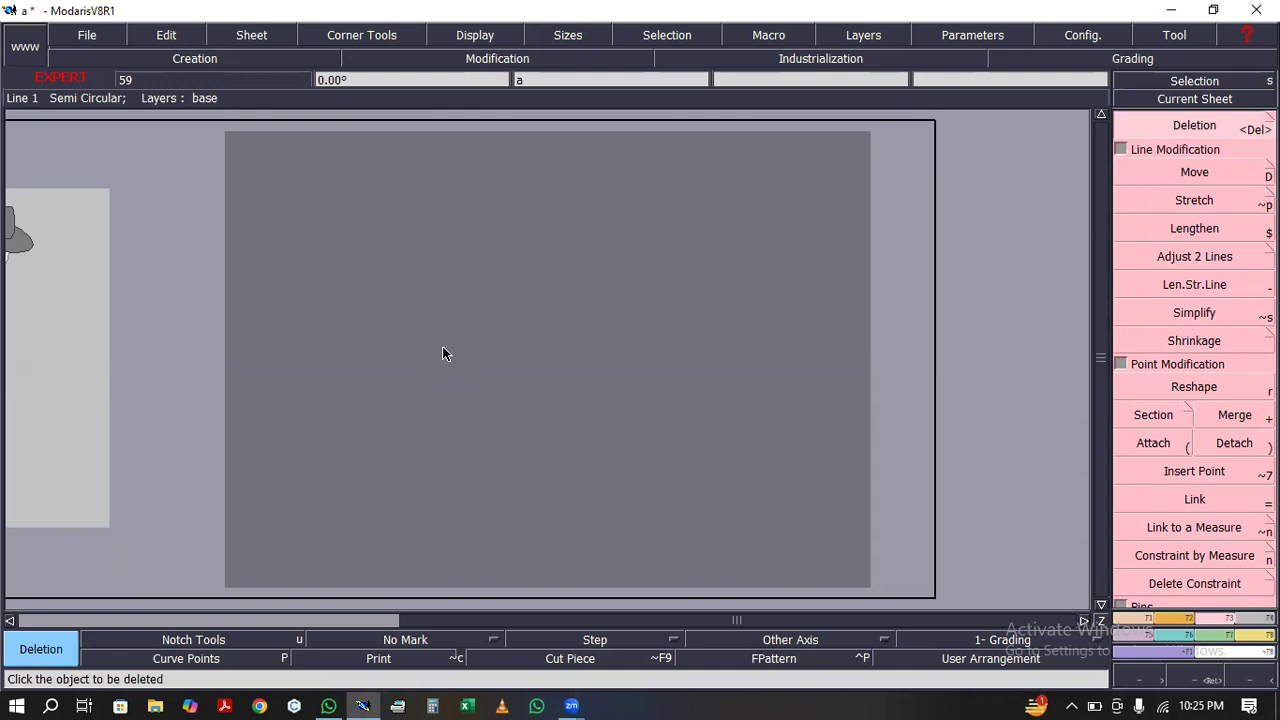
pyautogui.hotkey('ctrl', 'z')
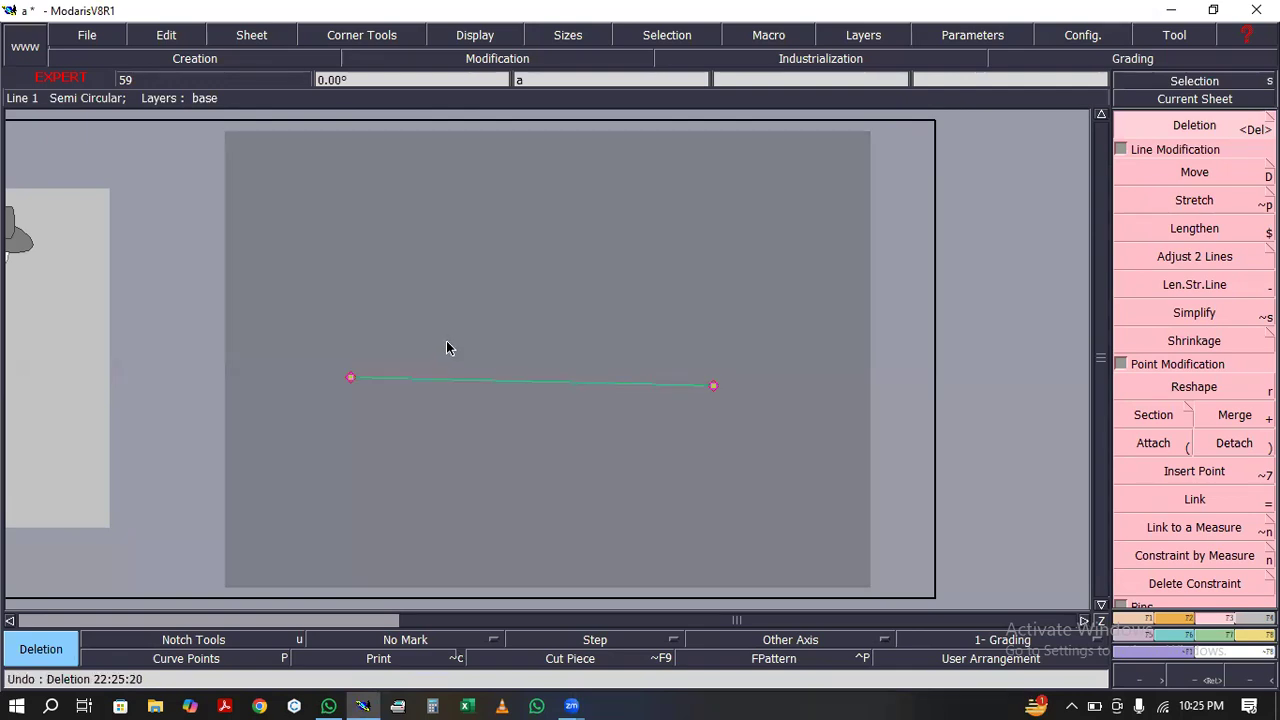
pyautogui.click(516, 249)
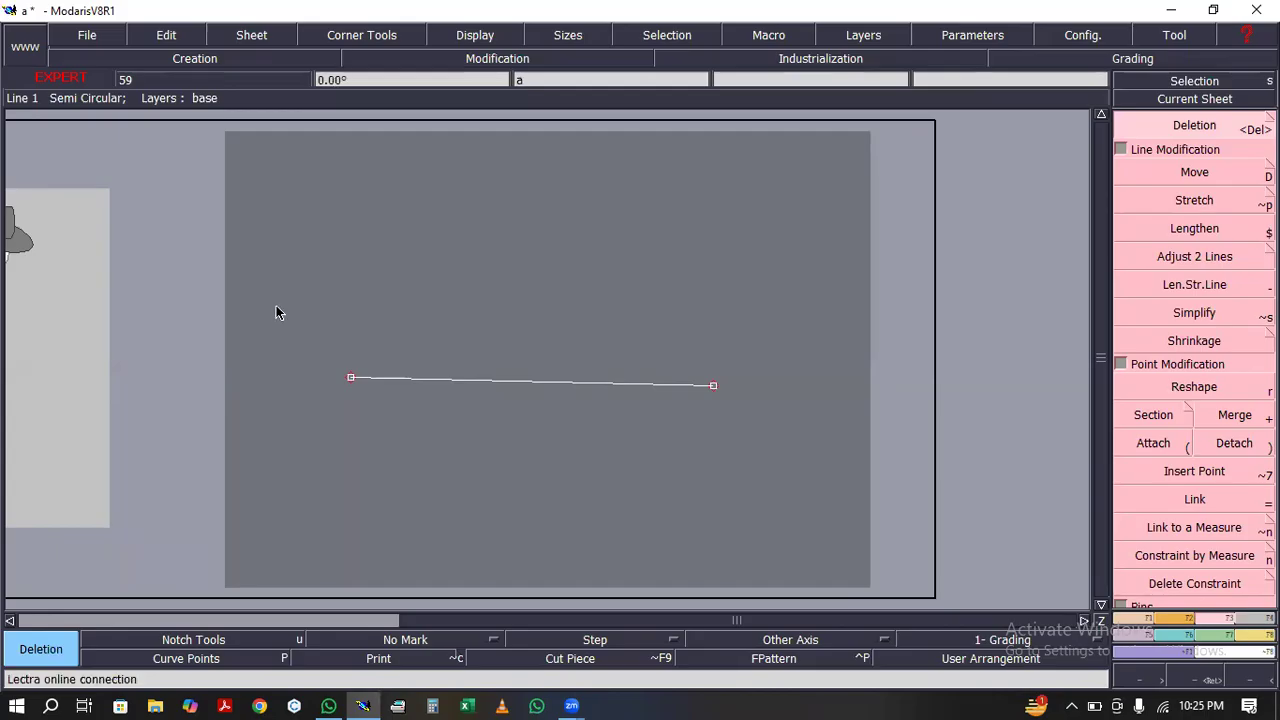
# Move the line's right endpoint upward, followed by its left endpoint, using the Move tool
pyautogui.click(1192, 173)
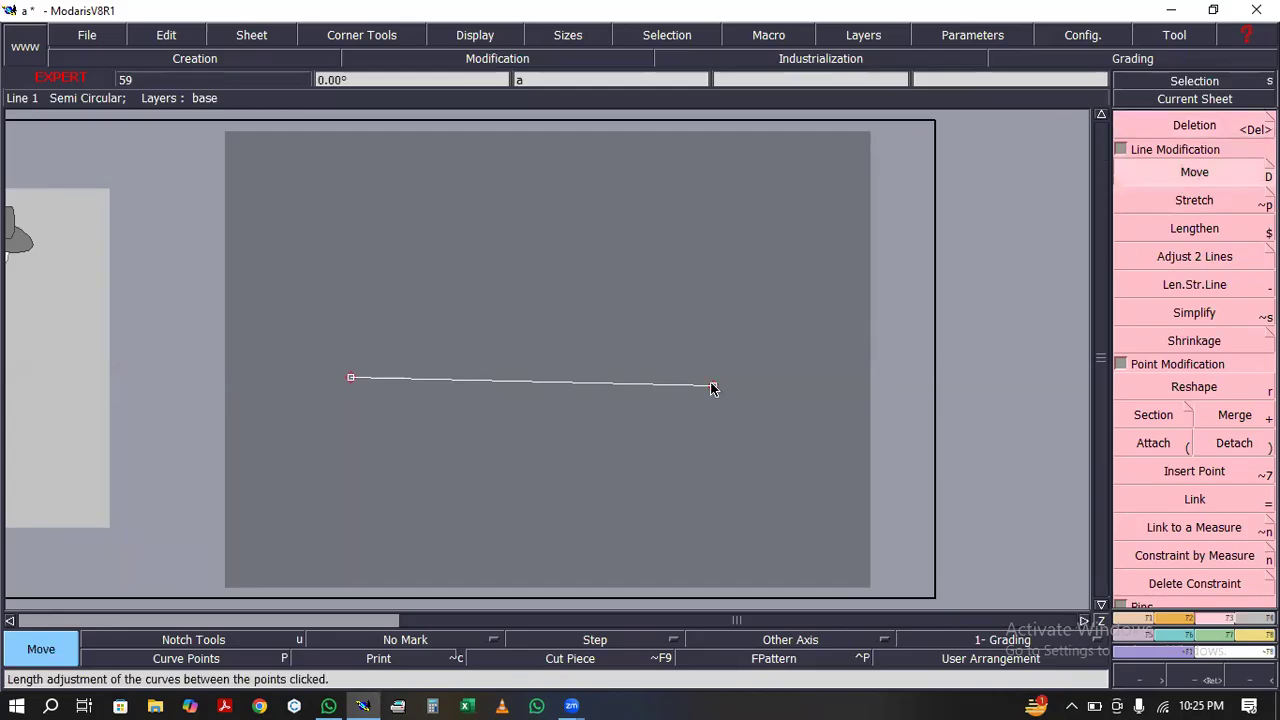
pyautogui.moveTo(318, 326); pyautogui.dragTo(722, 414)
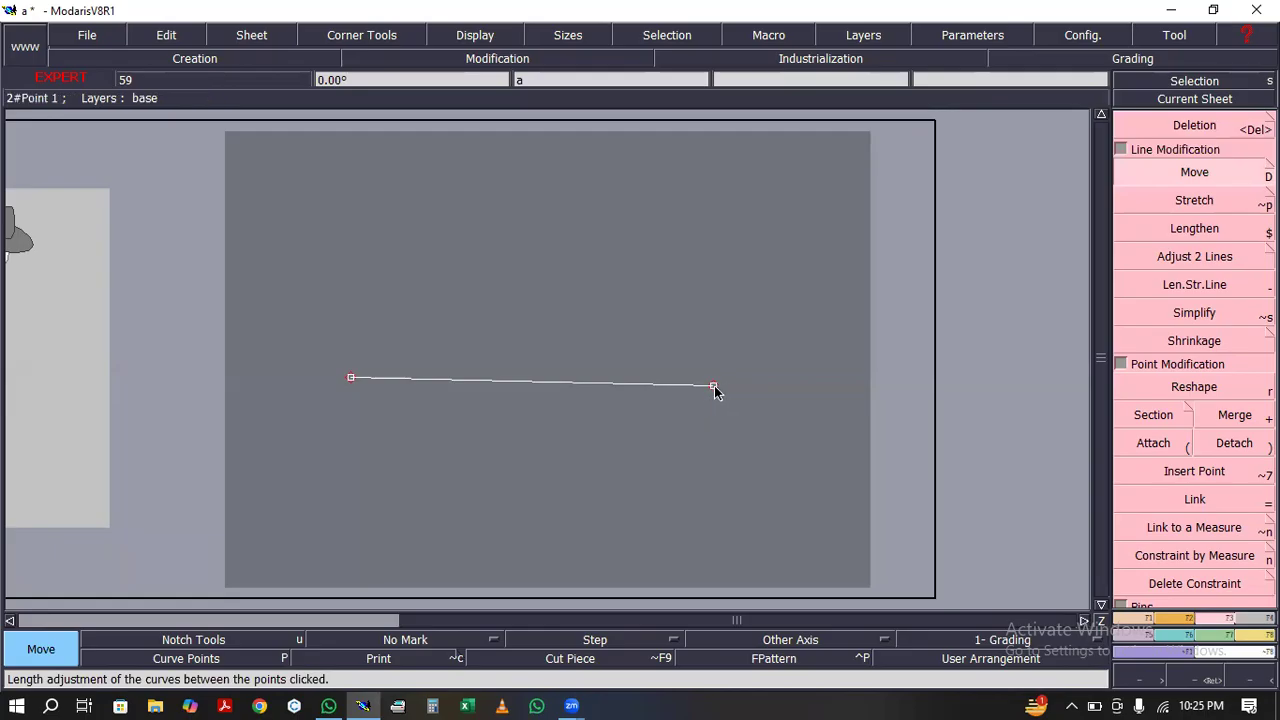
pyautogui.click(713, 385)
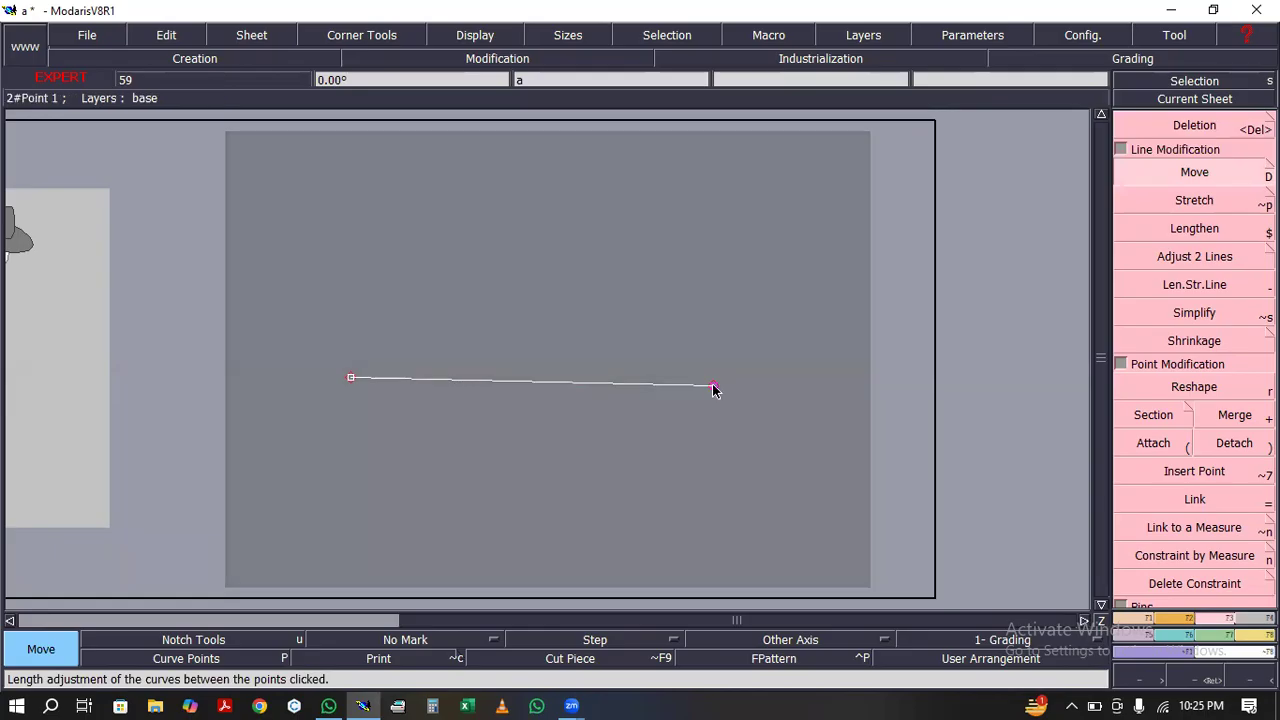
pyautogui.click(709, 317)
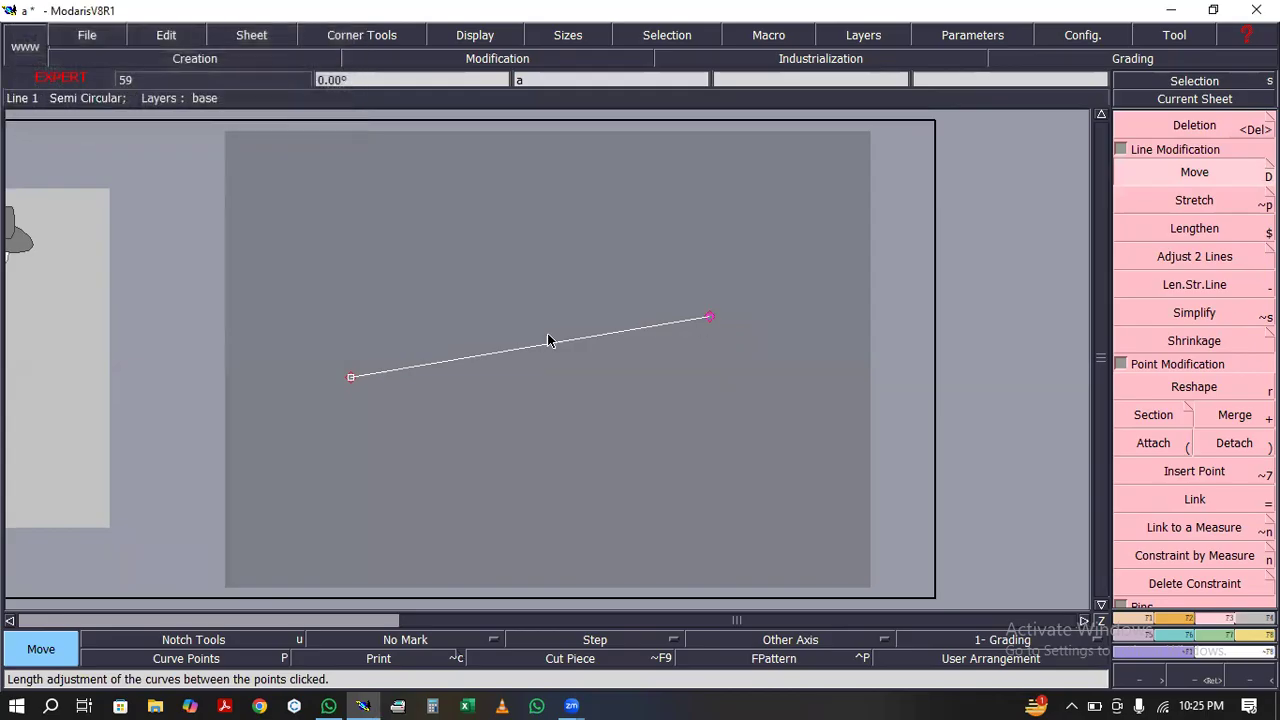
pyautogui.moveTo(290, 372); pyautogui.dragTo(370, 447)
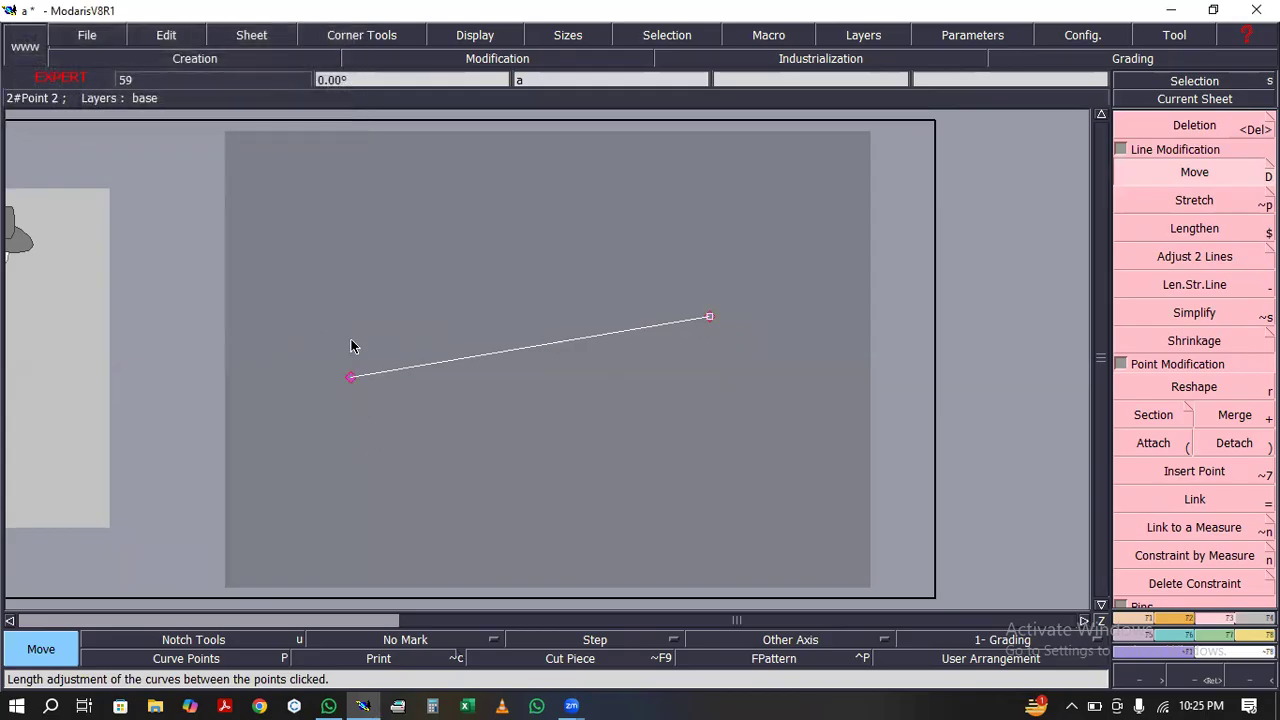
pyautogui.click(350, 381)
pyautogui.click(362, 306)
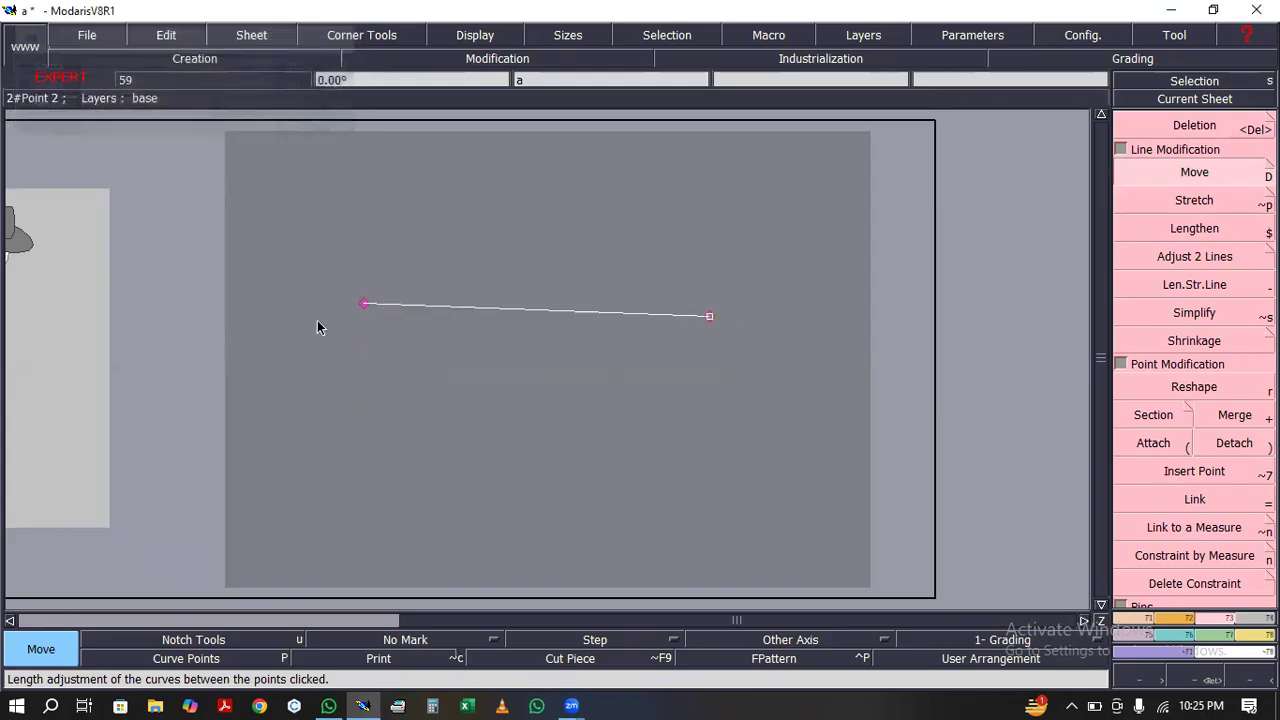
# Move the line's left endpoint by exactly 0 cm in X and -1 cm in Y
pyautogui.click(362, 307)
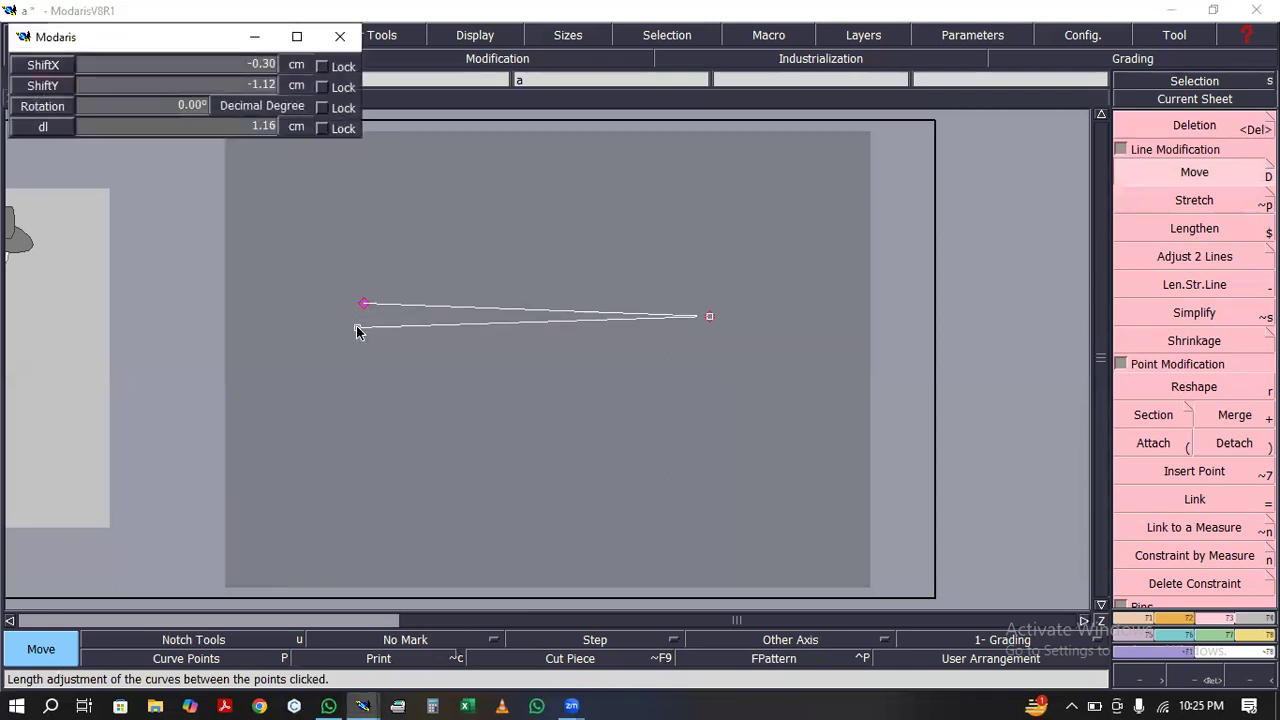
pyautogui.click(161, 68)
pyautogui.write('0')
pyautogui.press('Tab')
pyautogui.write('-1')
pyautogui.press('Return')
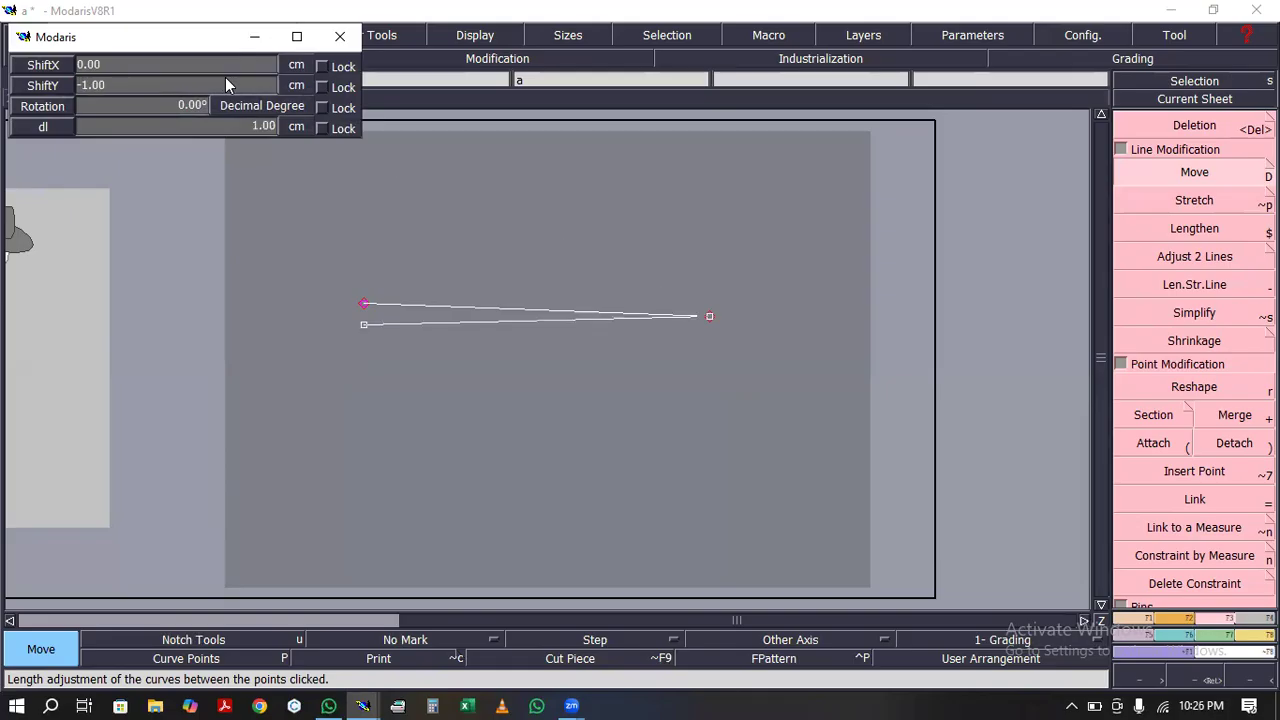
pyautogui.click(446, 468)
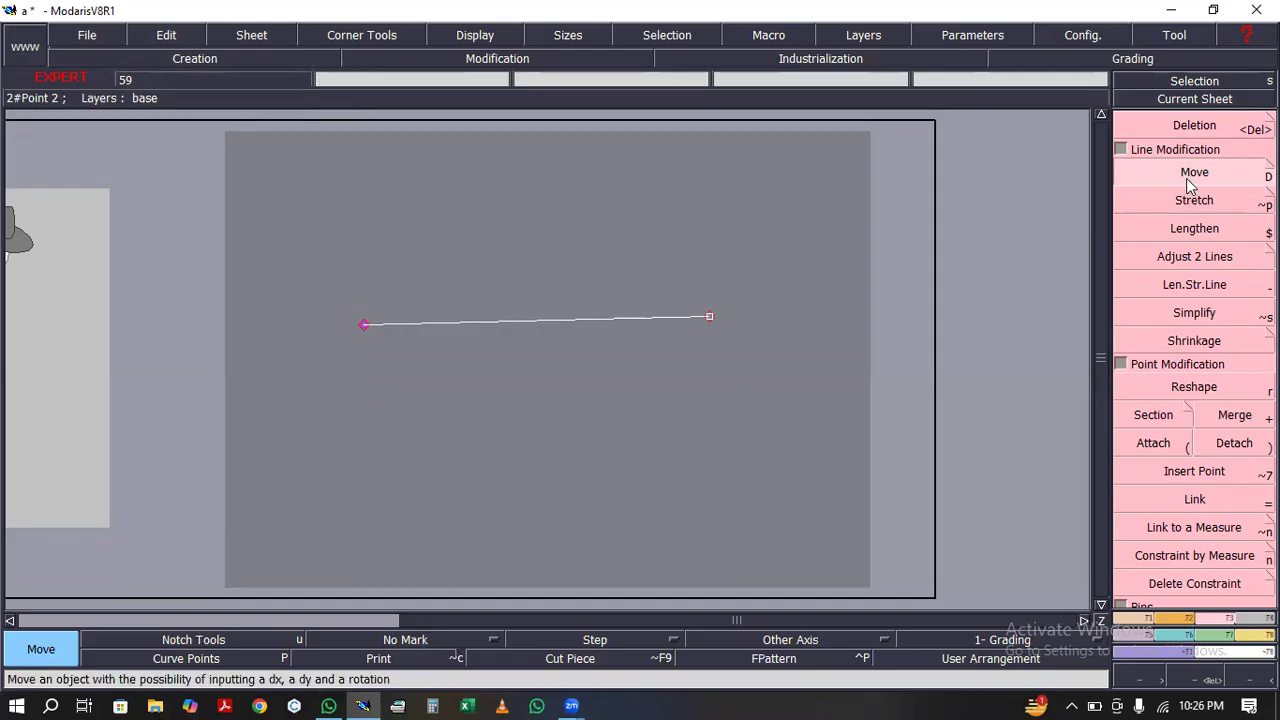
# Draw a rectangle over the middle of the line so both line ends extend past its sides
pyautogui.click(1178, 258)
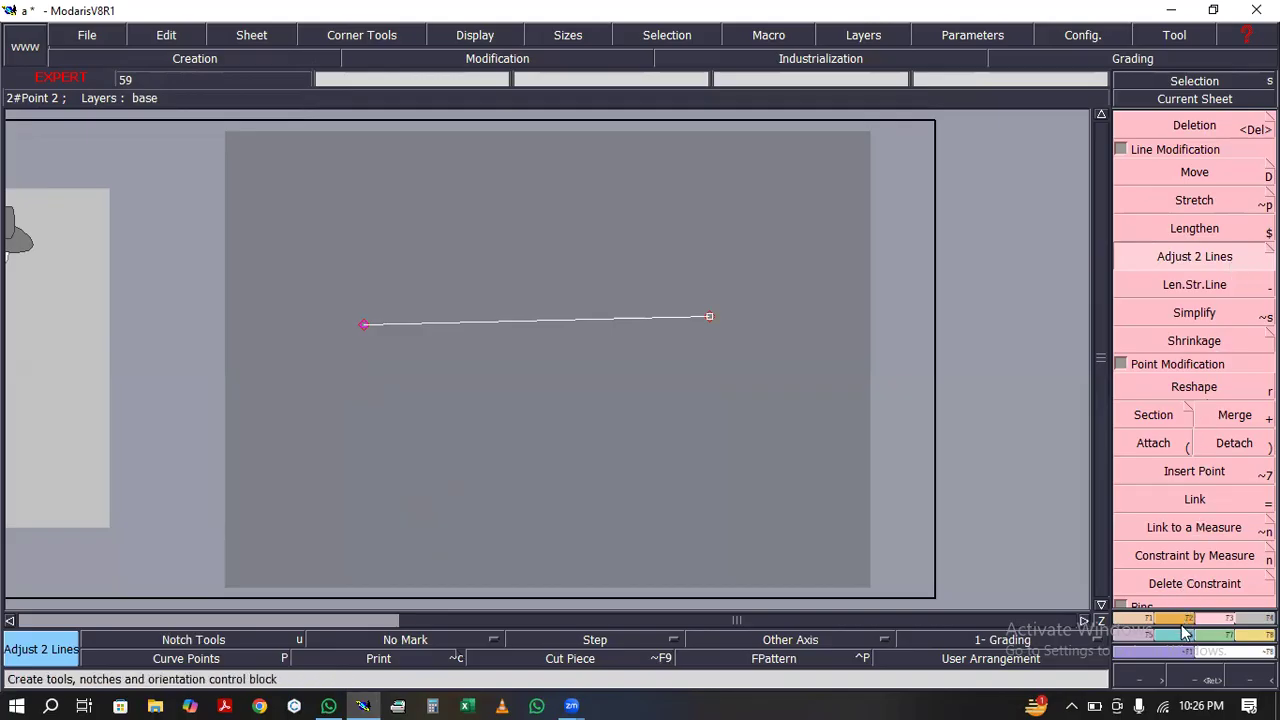
pyautogui.click(1144, 620)
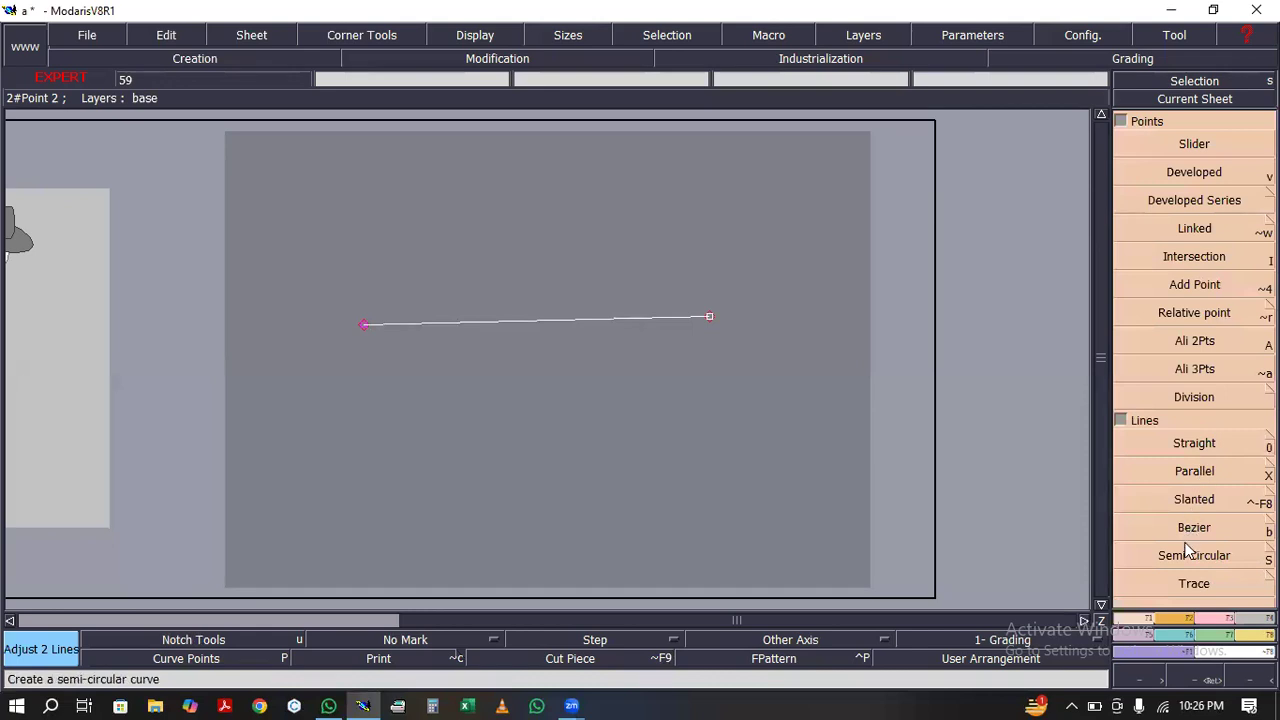
pyautogui.click(1180, 619)
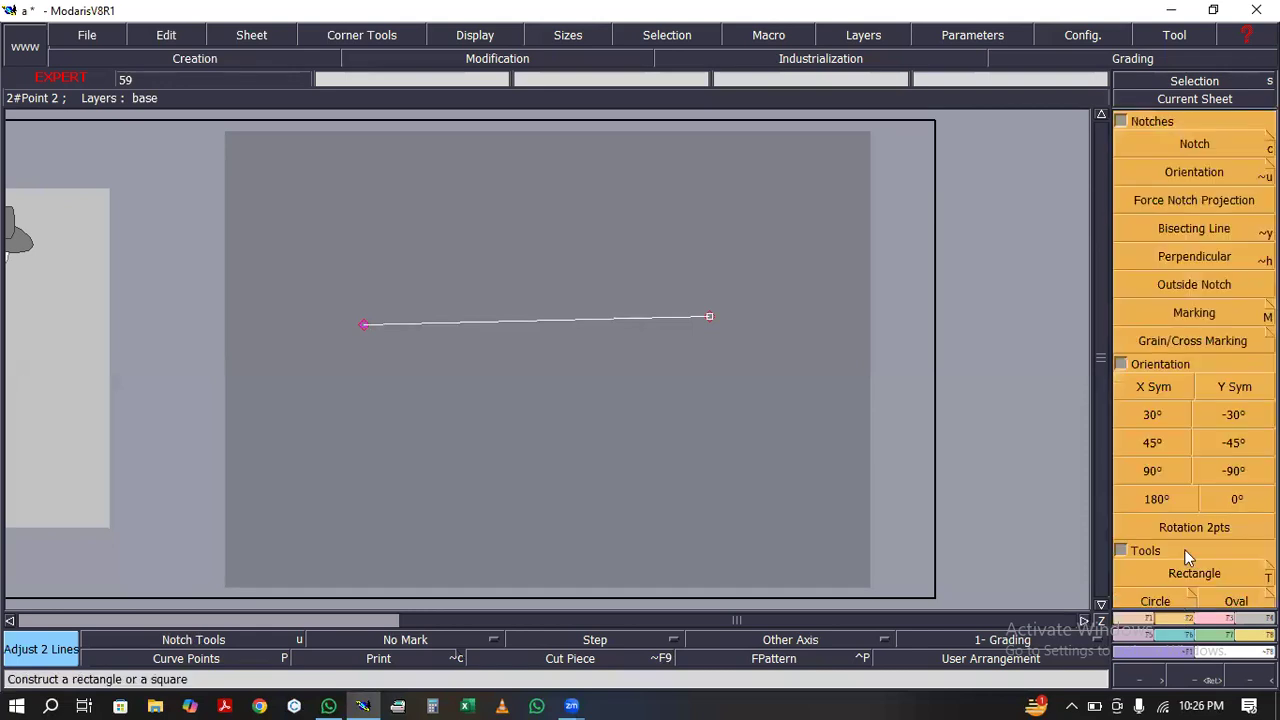
pyautogui.click(437, 215)
pyautogui.click(649, 404)
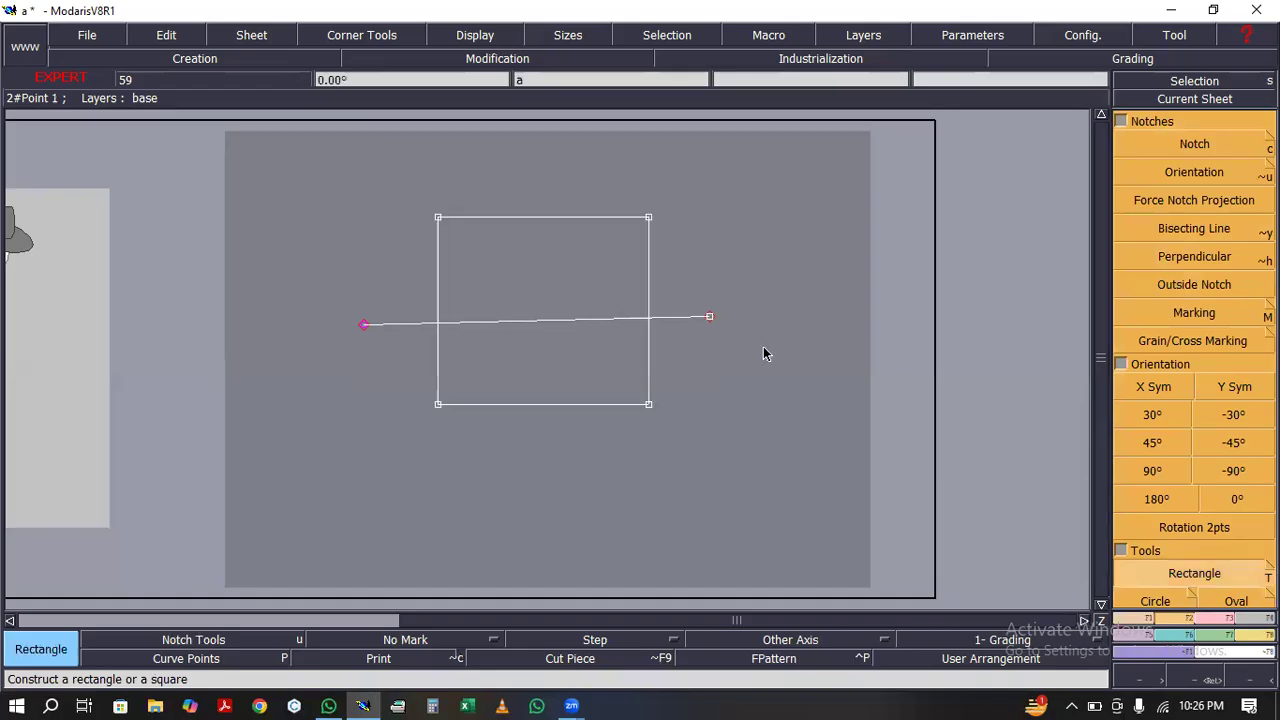
# Trim both ends of the inner line to the rectangle's left and right sides with Adjust 2 Lines
pyautogui.click(1222, 622)
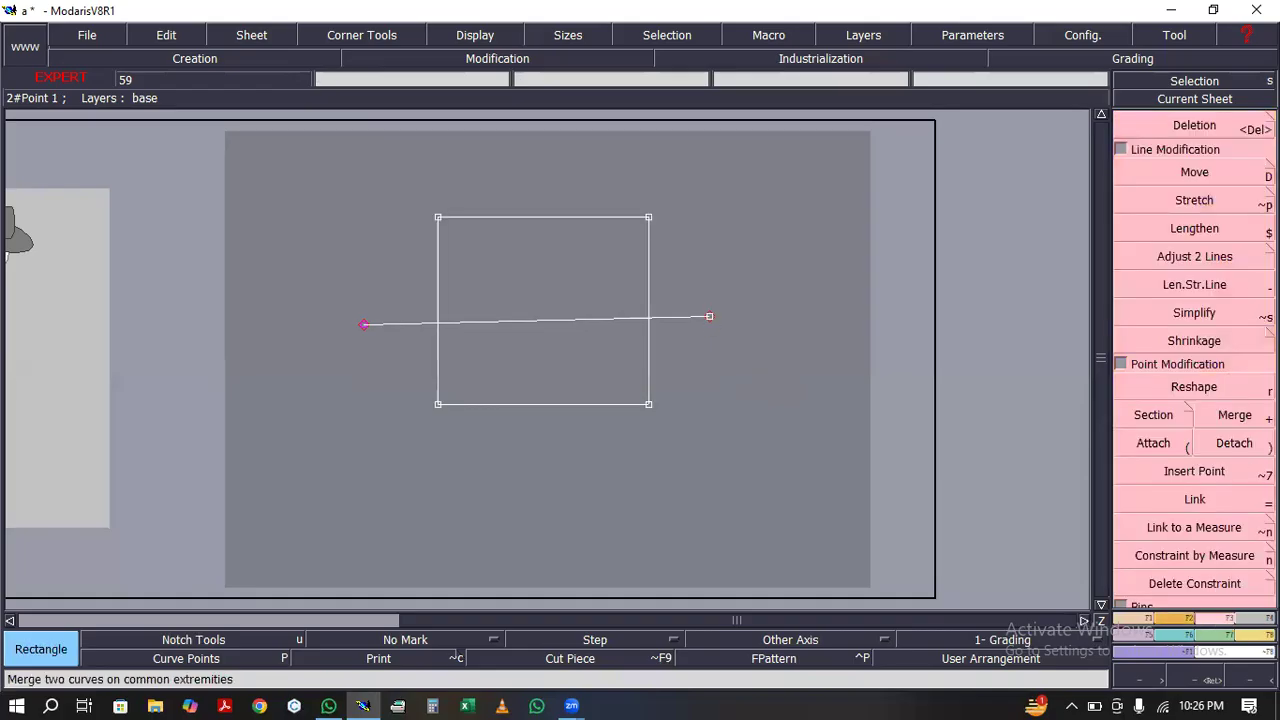
pyautogui.click(1188, 256)
pyautogui.click(422, 288)
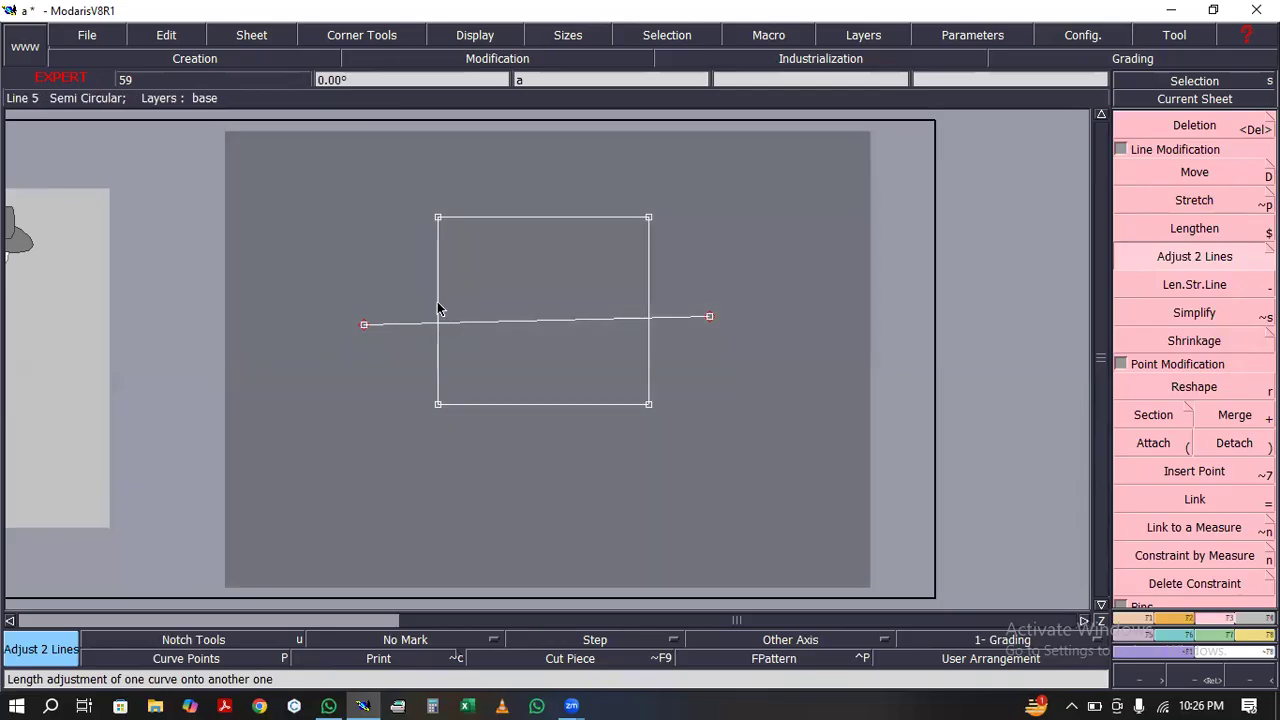
pyautogui.click(436, 307)
pyautogui.click(646, 295)
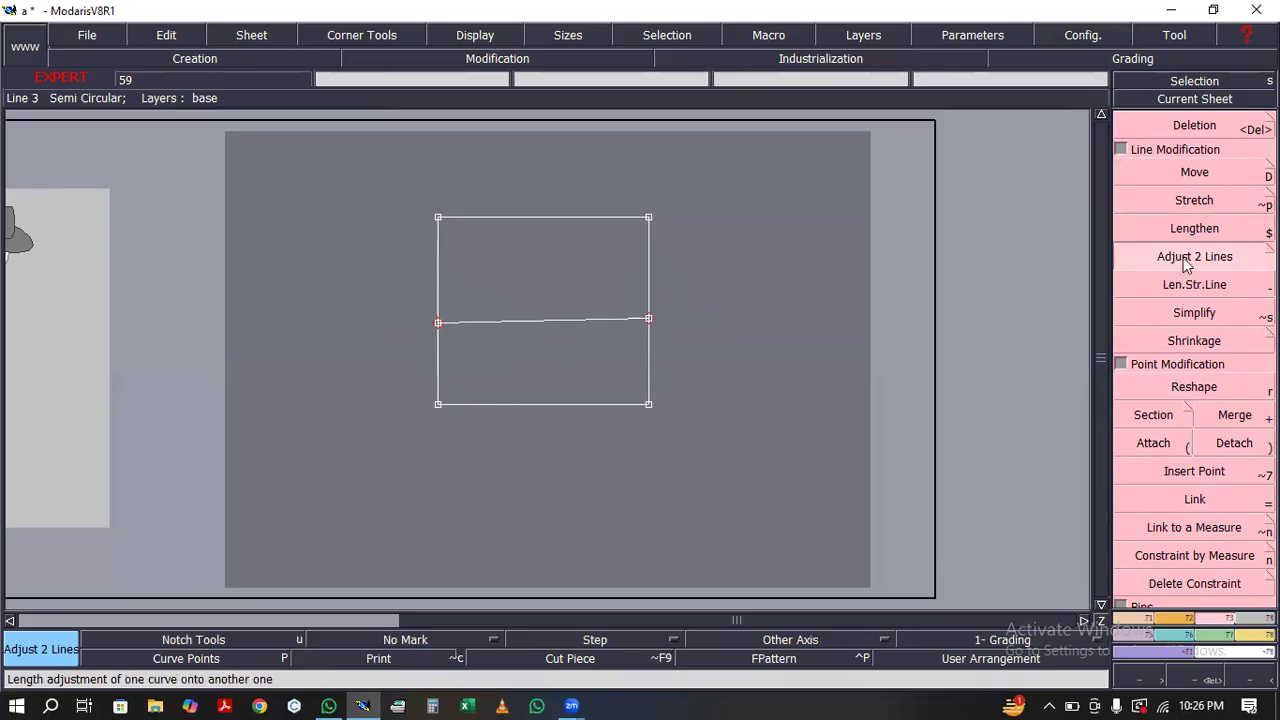
# Lengthen the inner line rightward past the rectangle and the rectangle's right side upward with Len.Str.Line
pyautogui.click(1176, 286)
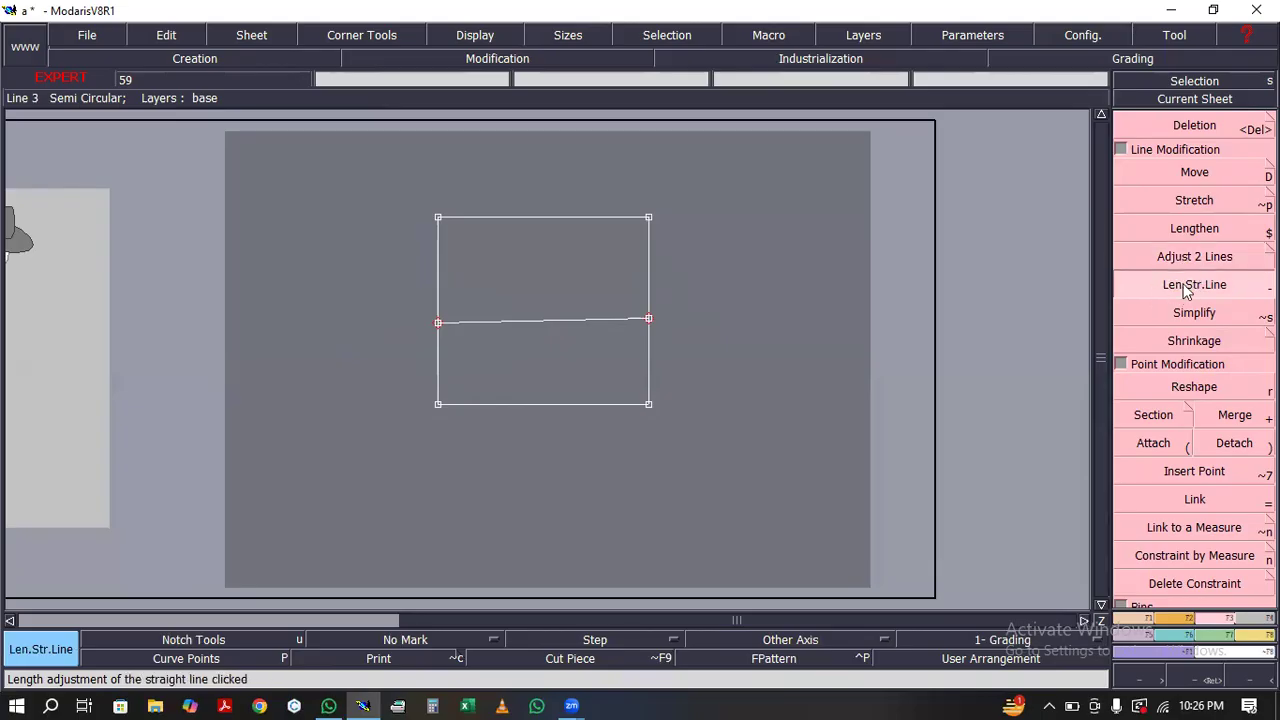
pyautogui.click(628, 320)
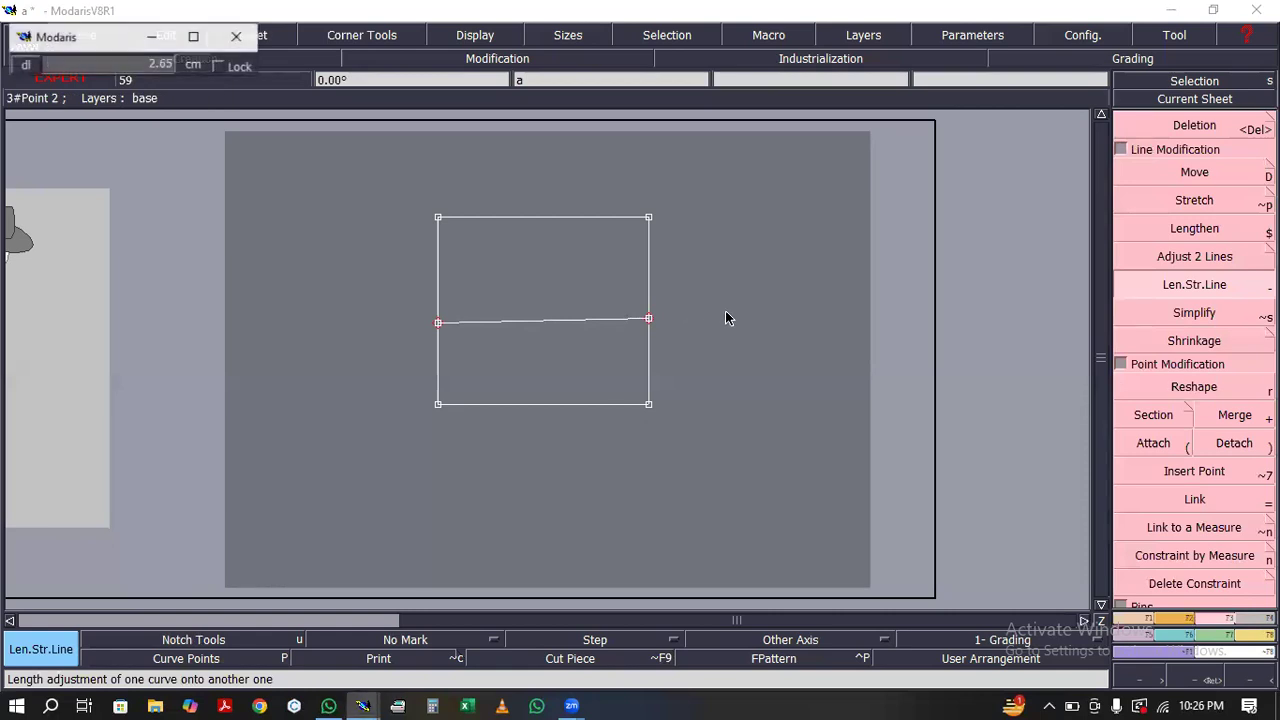
pyautogui.click(977, 309)
pyautogui.click(648, 198)
pyautogui.click(648, 146)
# Lengthen the rectangle's top side beyond both corners and its left side upward past the top corner
pyautogui.click(628, 217)
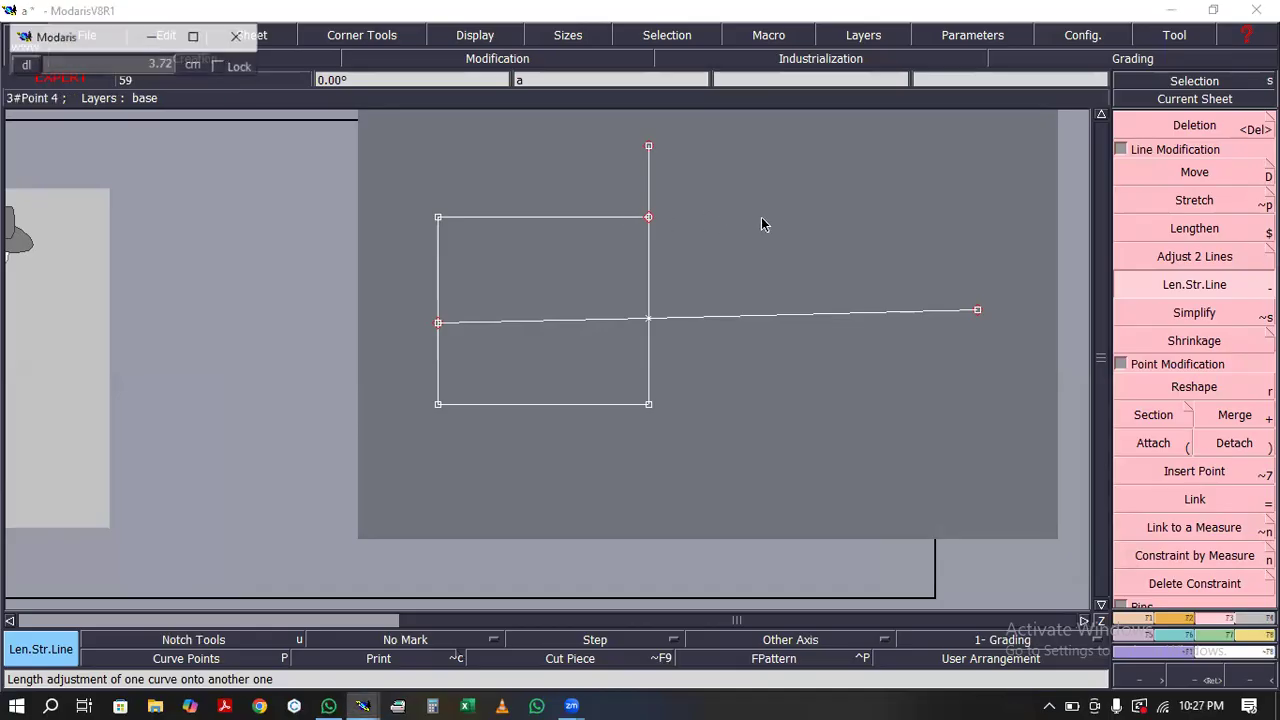
pyautogui.click(967, 240)
pyautogui.click(474, 218)
pyautogui.click(337, 217)
pyautogui.click(437, 234)
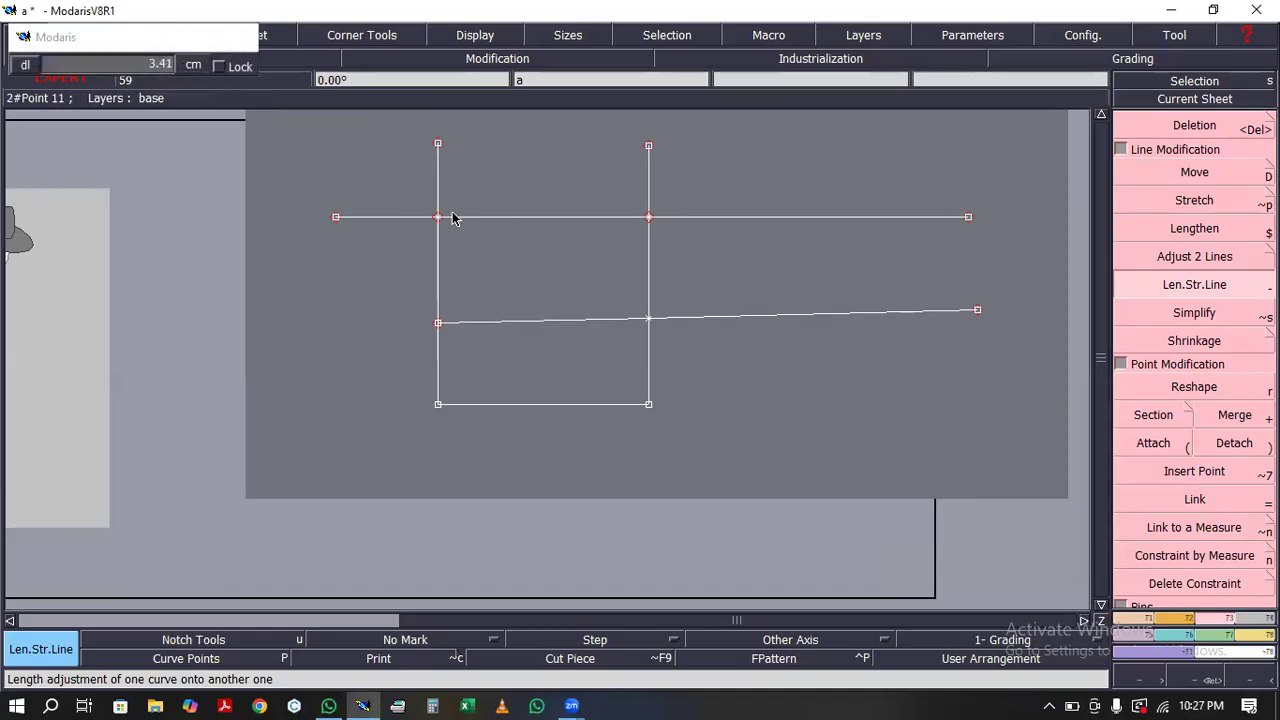
pyautogui.click(437, 160)
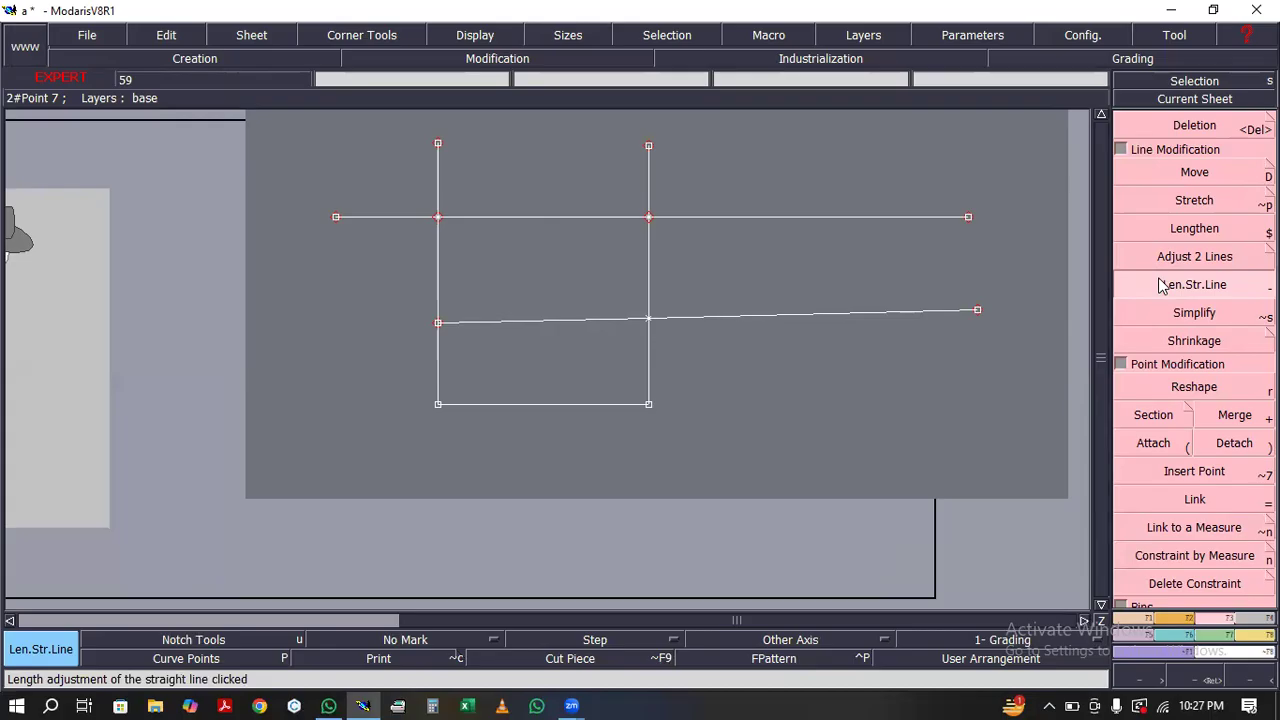
pyautogui.click(1132, 385)
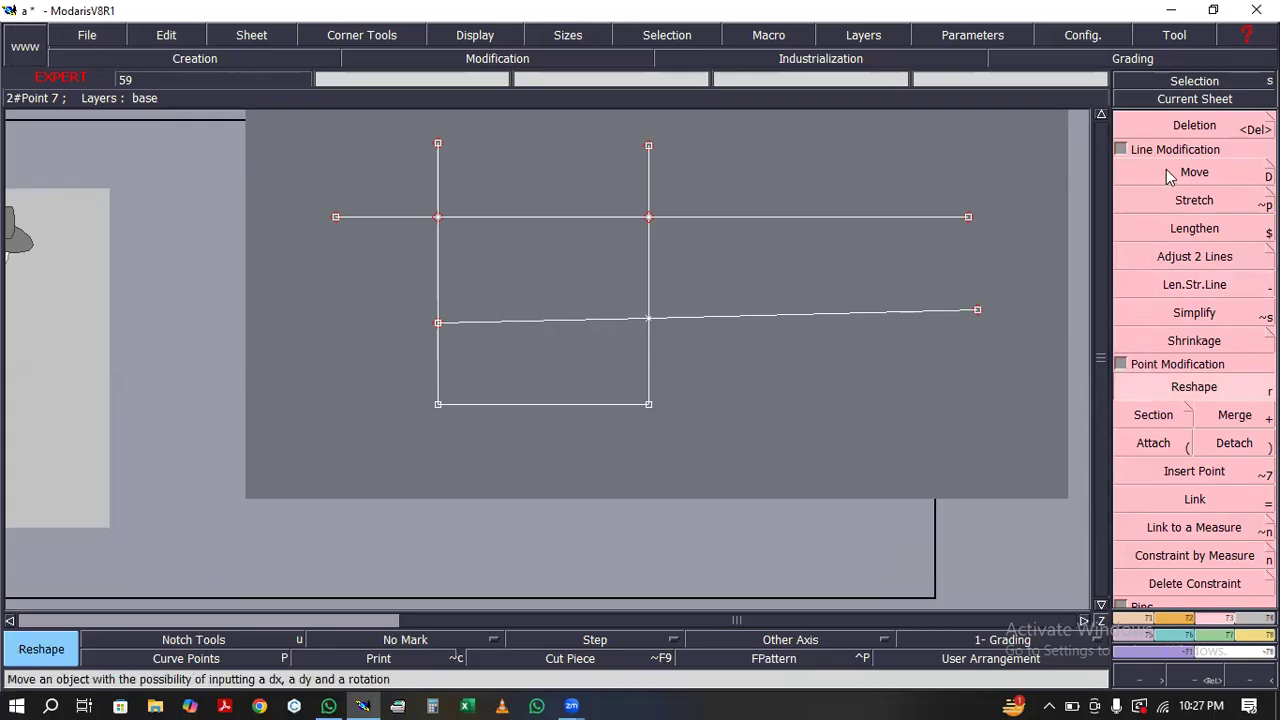
pyautogui.click(1166, 171)
pyautogui.click(1137, 387)
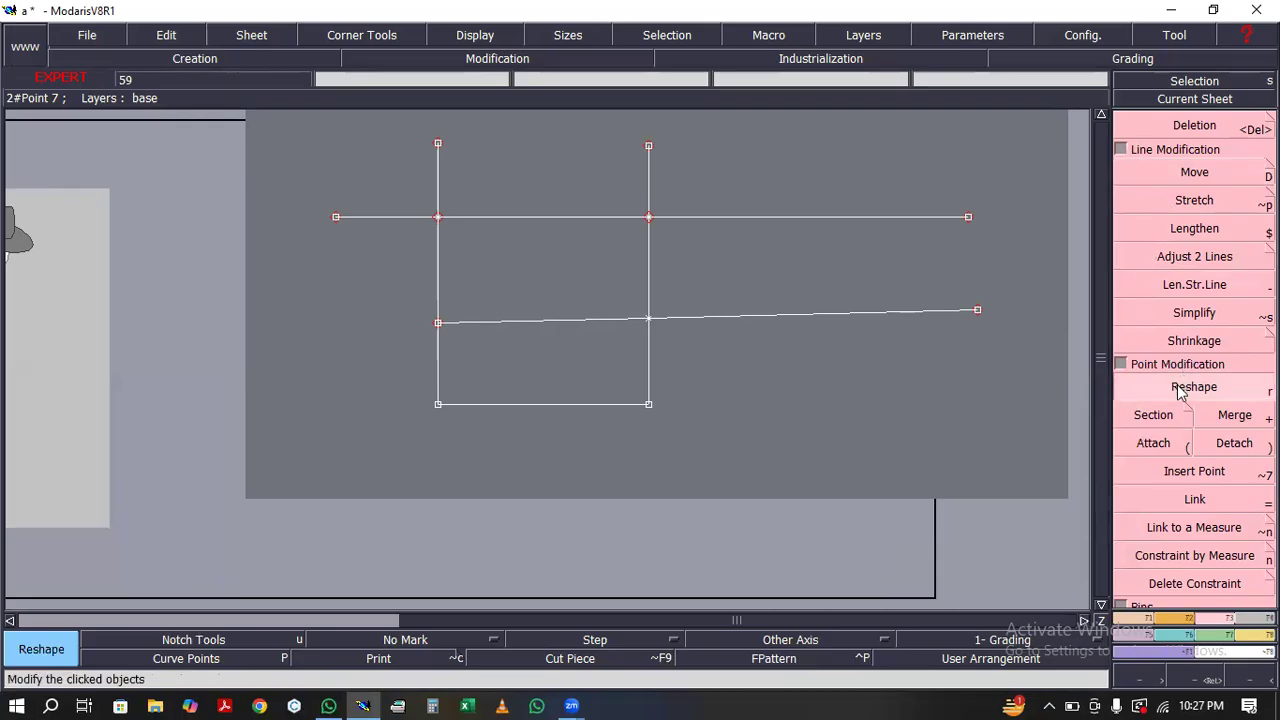
# Select all the lines and move them together several times, leaving the group left of and slightly below its original place
pyautogui.click(1188, 176)
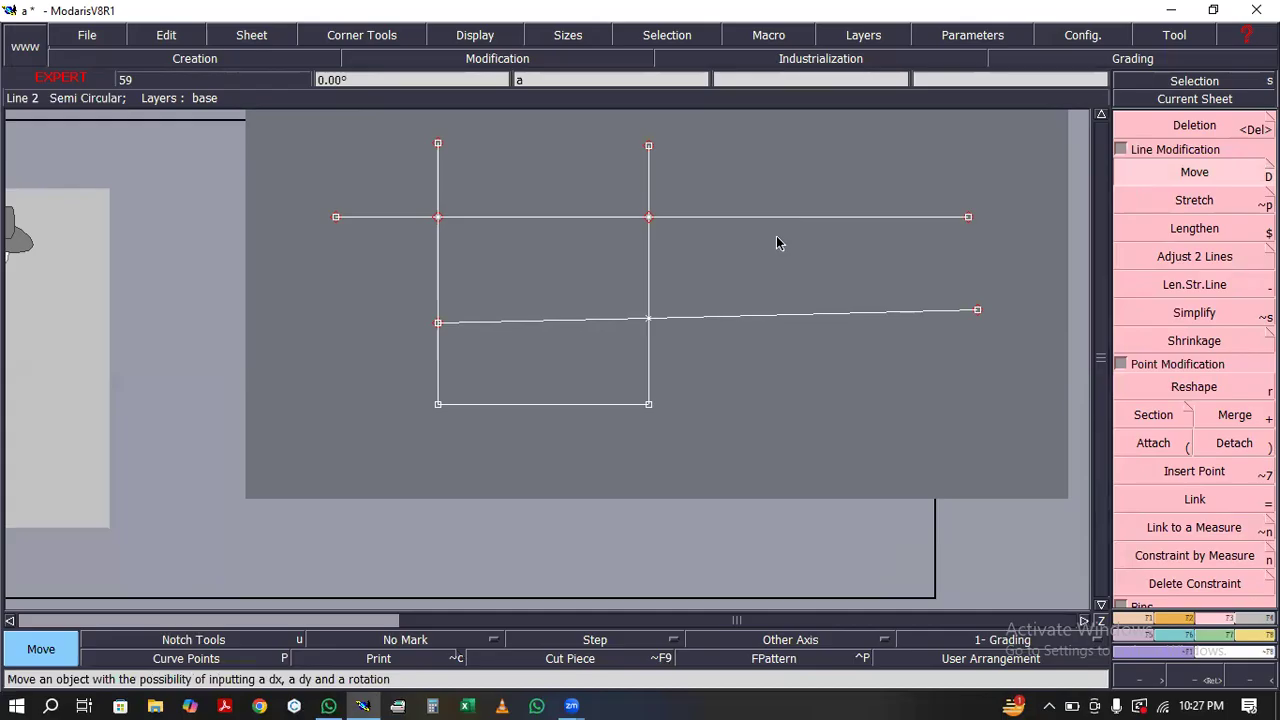
pyautogui.moveTo(291, 121); pyautogui.dragTo(1029, 469)
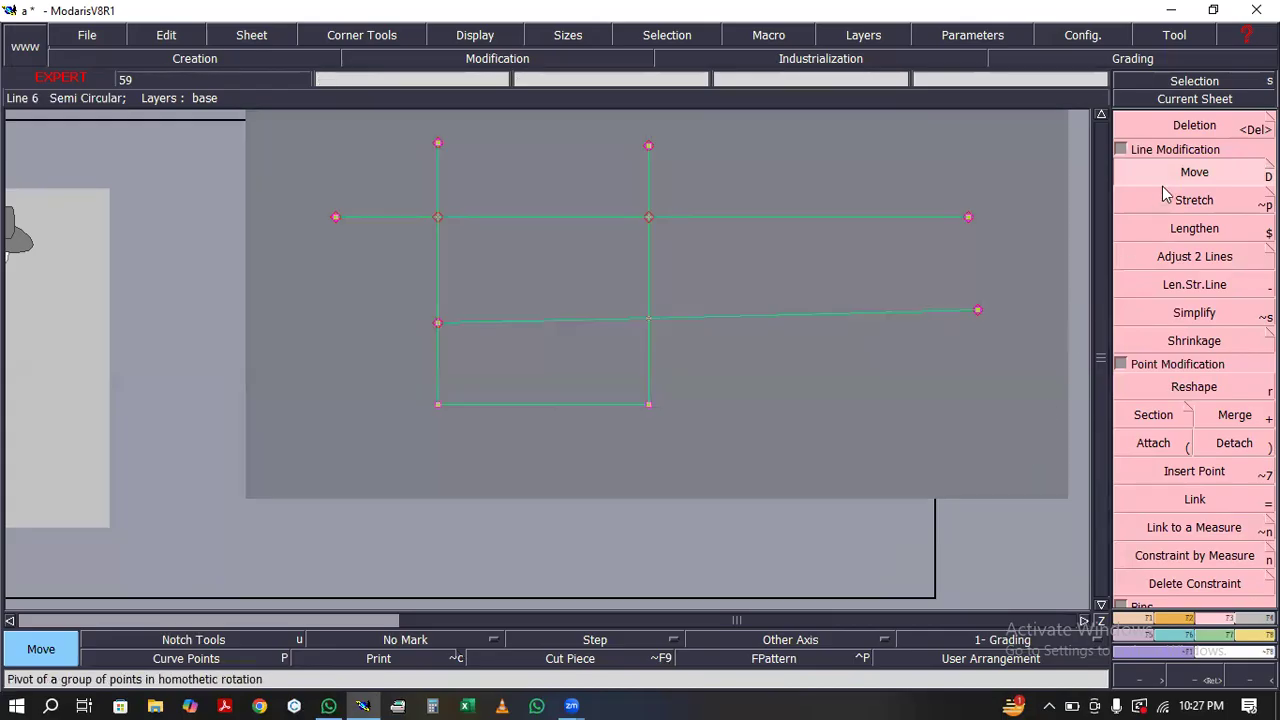
pyautogui.click(1158, 176)
pyautogui.click(614, 320)
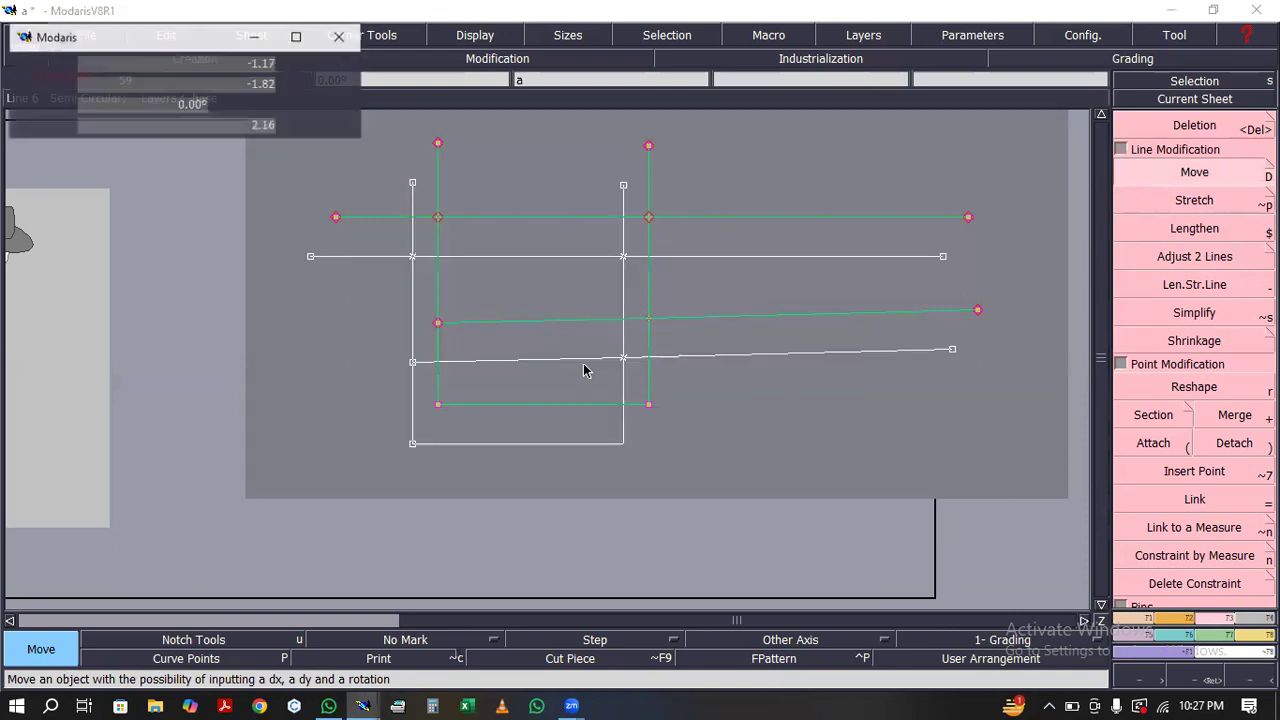
pyautogui.click(476, 449)
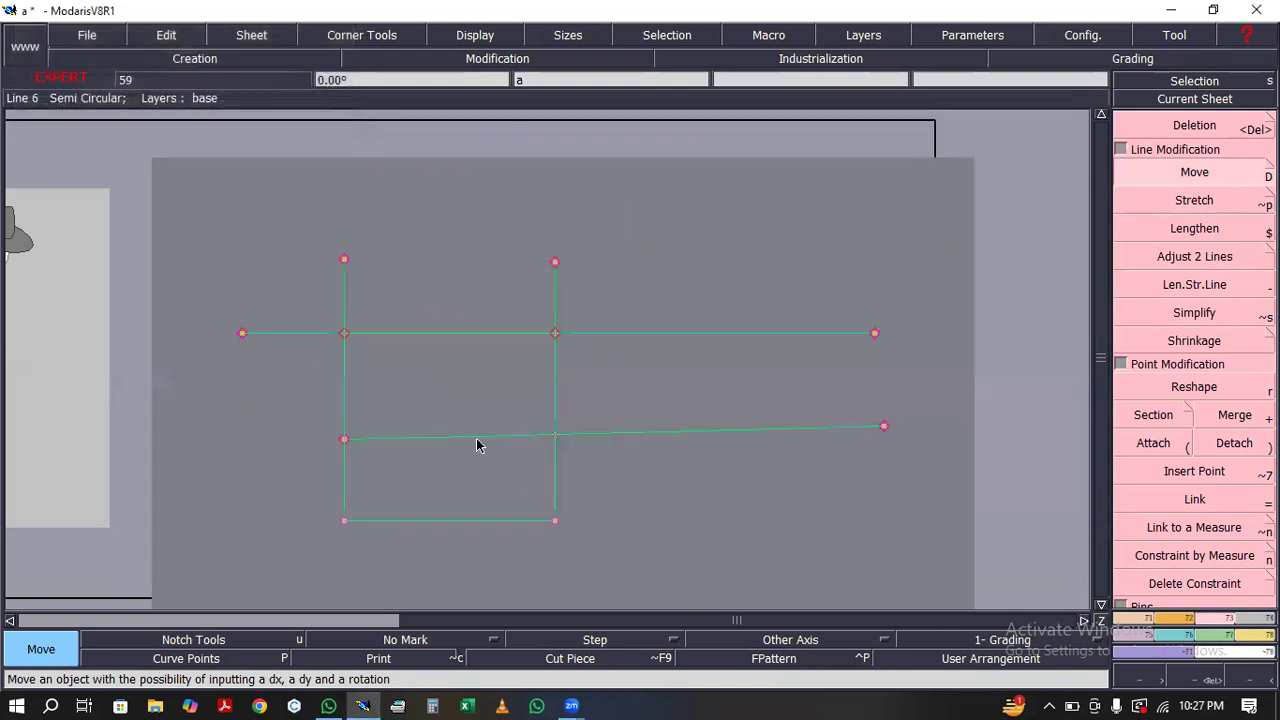
pyautogui.click(409, 342)
pyautogui.click(386, 289)
pyautogui.click(387, 290)
pyautogui.click(386, 371)
pyautogui.click(319, 434)
pyautogui.click(354, 346)
pyautogui.click(364, 384)
pyautogui.click(288, 380)
pyautogui.click(311, 382)
pyautogui.click(387, 347)
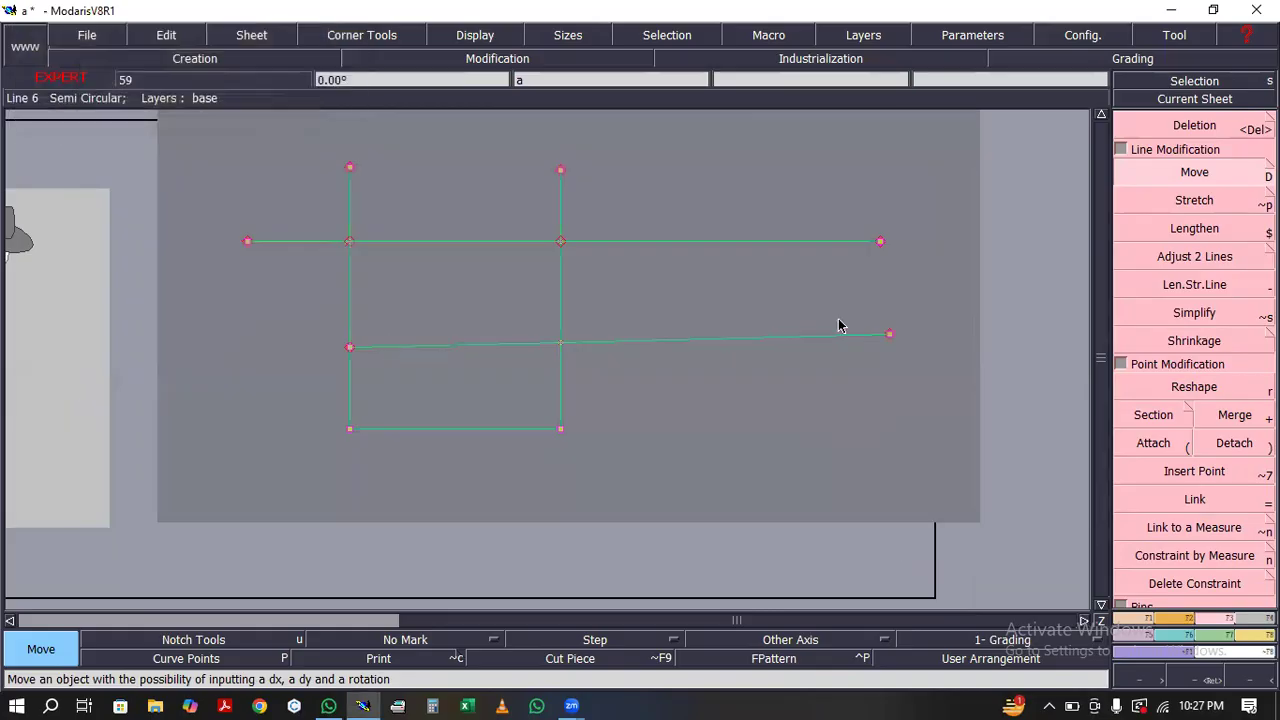
# Reshape the left end of the rectangle's top side downward and the upper ends of both vertical sides toward the right
pyautogui.click(1167, 390)
pyautogui.click(245, 244)
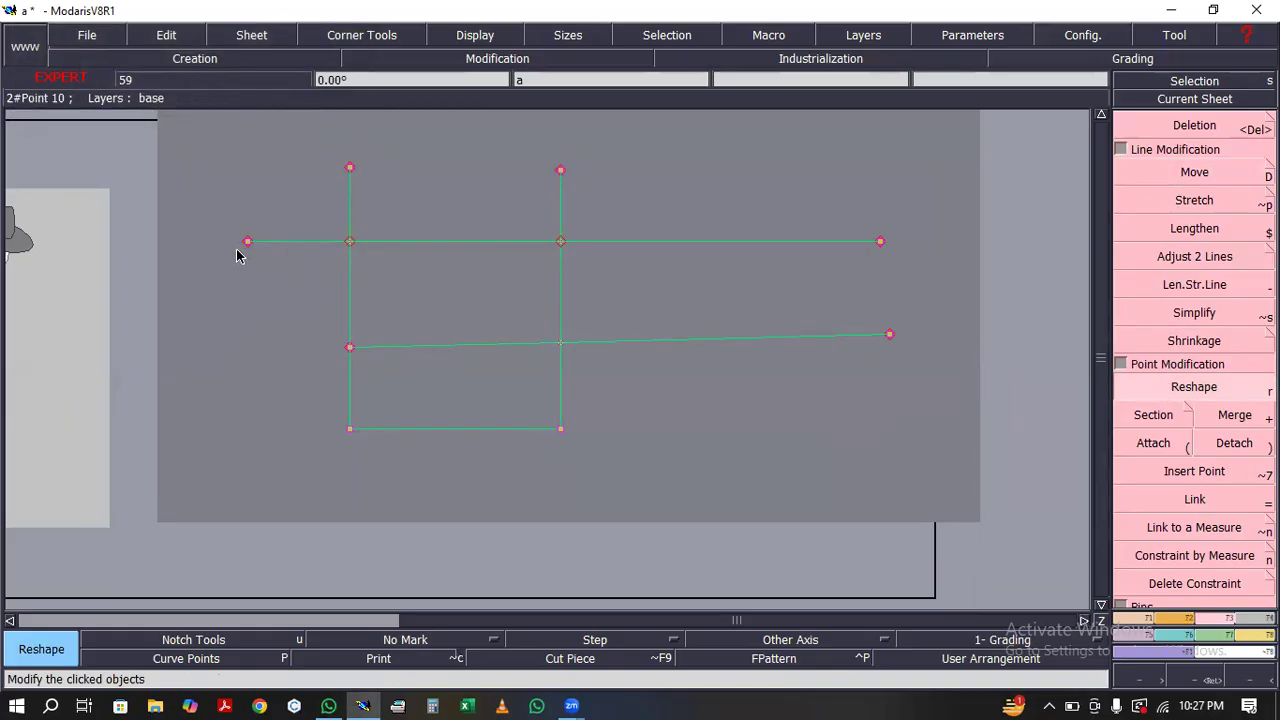
pyautogui.click(271, 331)
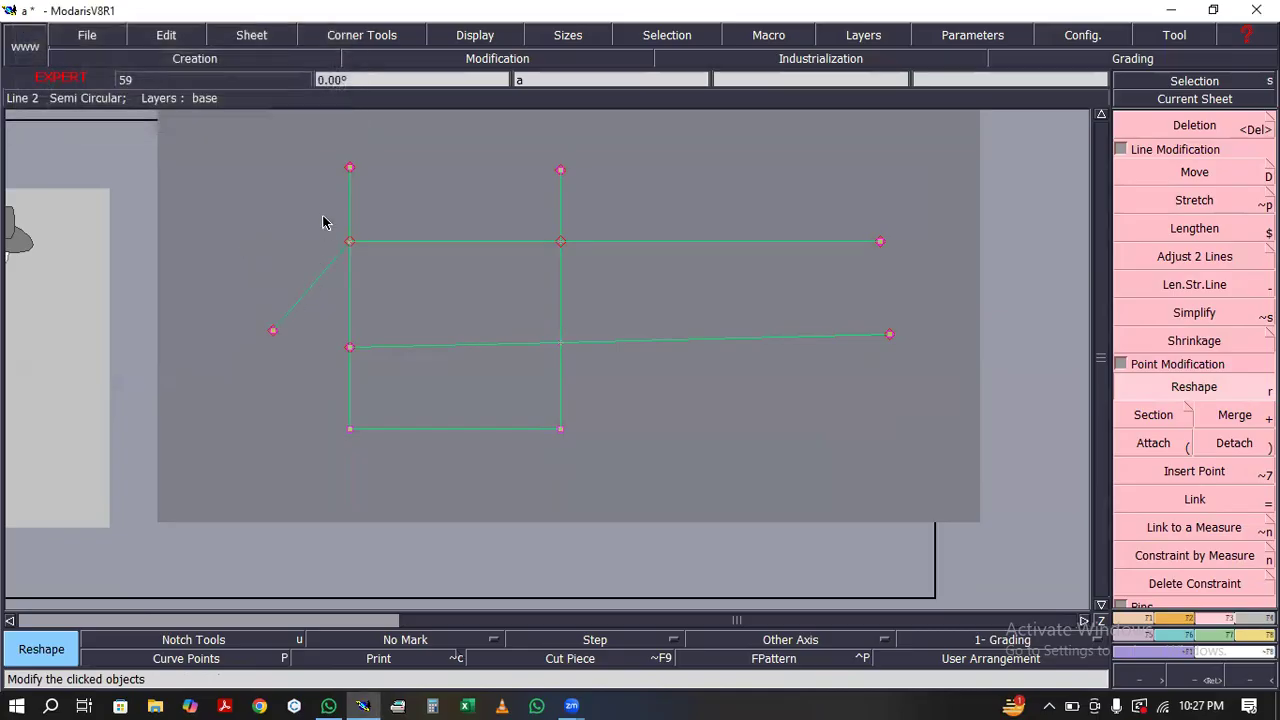
pyautogui.click(356, 170)
pyautogui.click(450, 193)
pyautogui.click(560, 172)
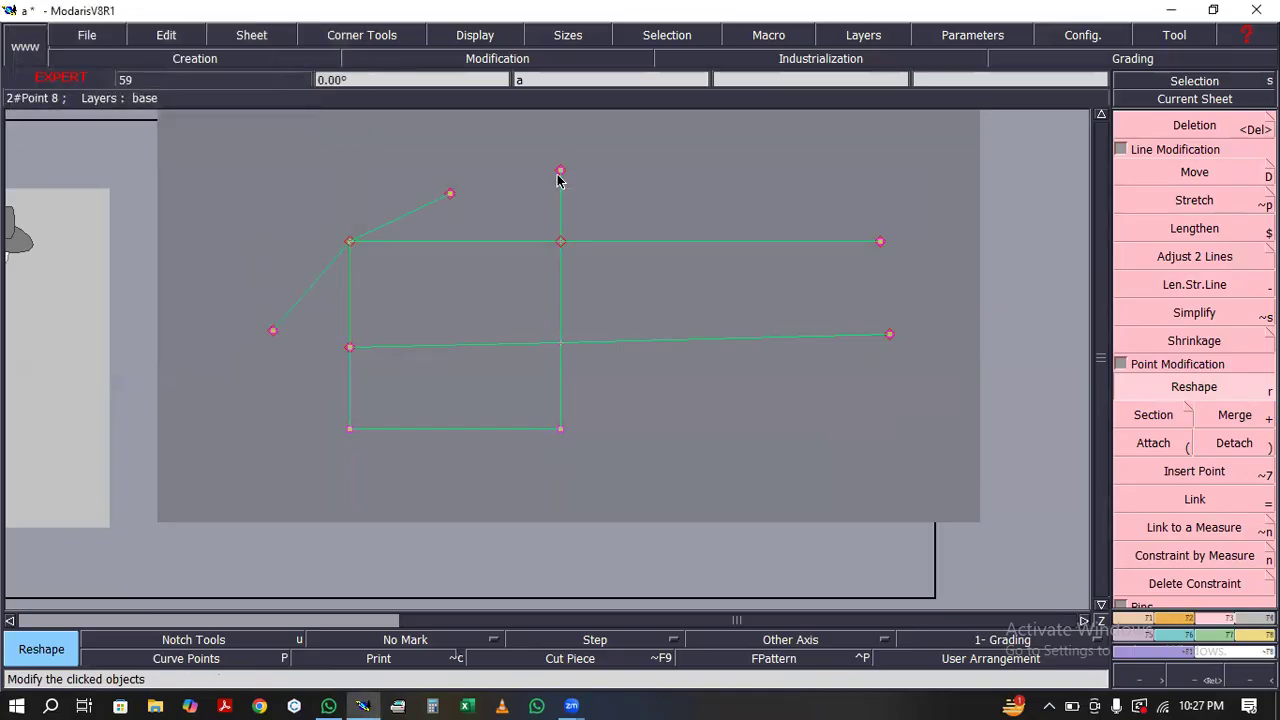
pyautogui.click(590, 180)
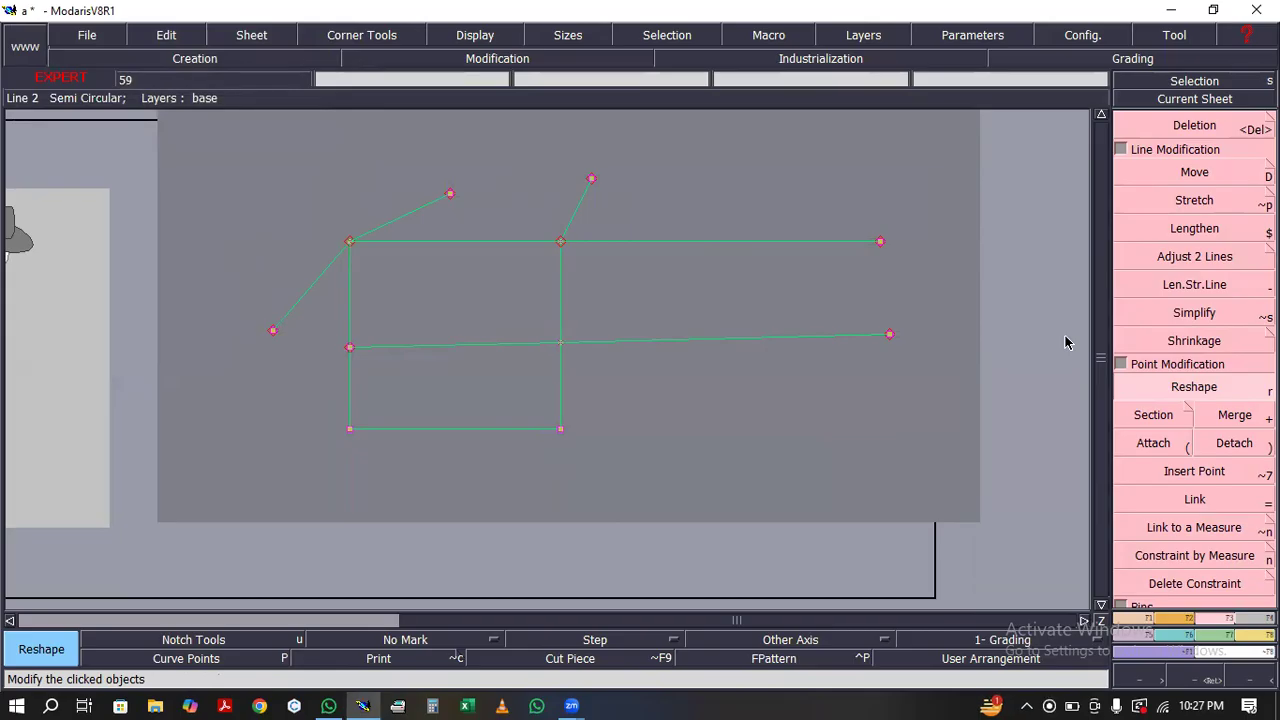
# Section the inner line where it crosses the rectangle's right side, and try Merge at the same point
pyautogui.click(1145, 418)
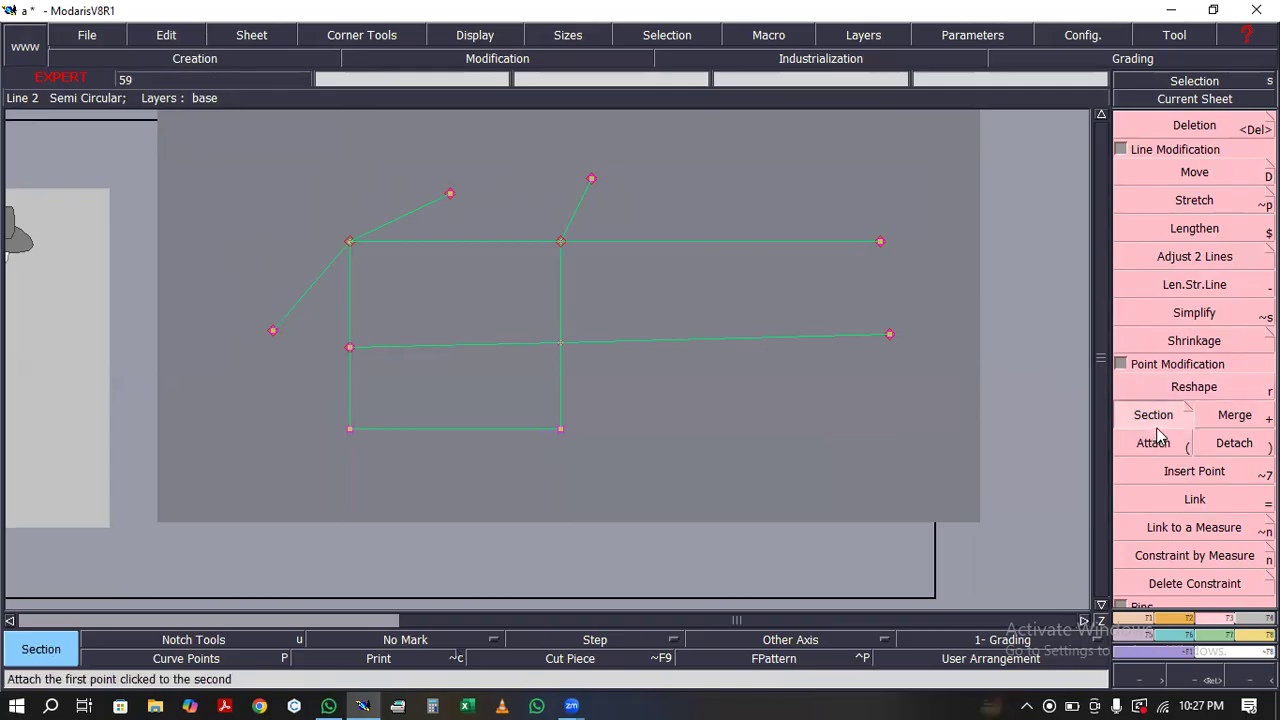
pyautogui.click(795, 338)
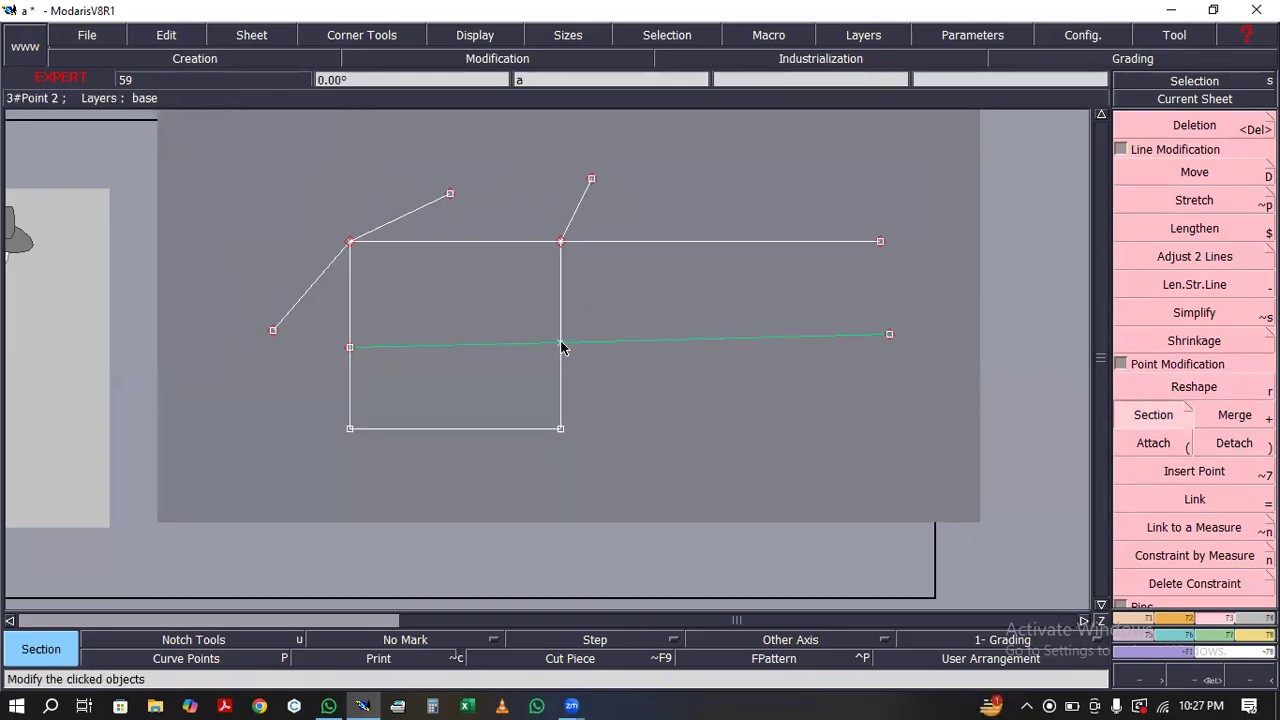
pyautogui.scroll(2, 561, 347)
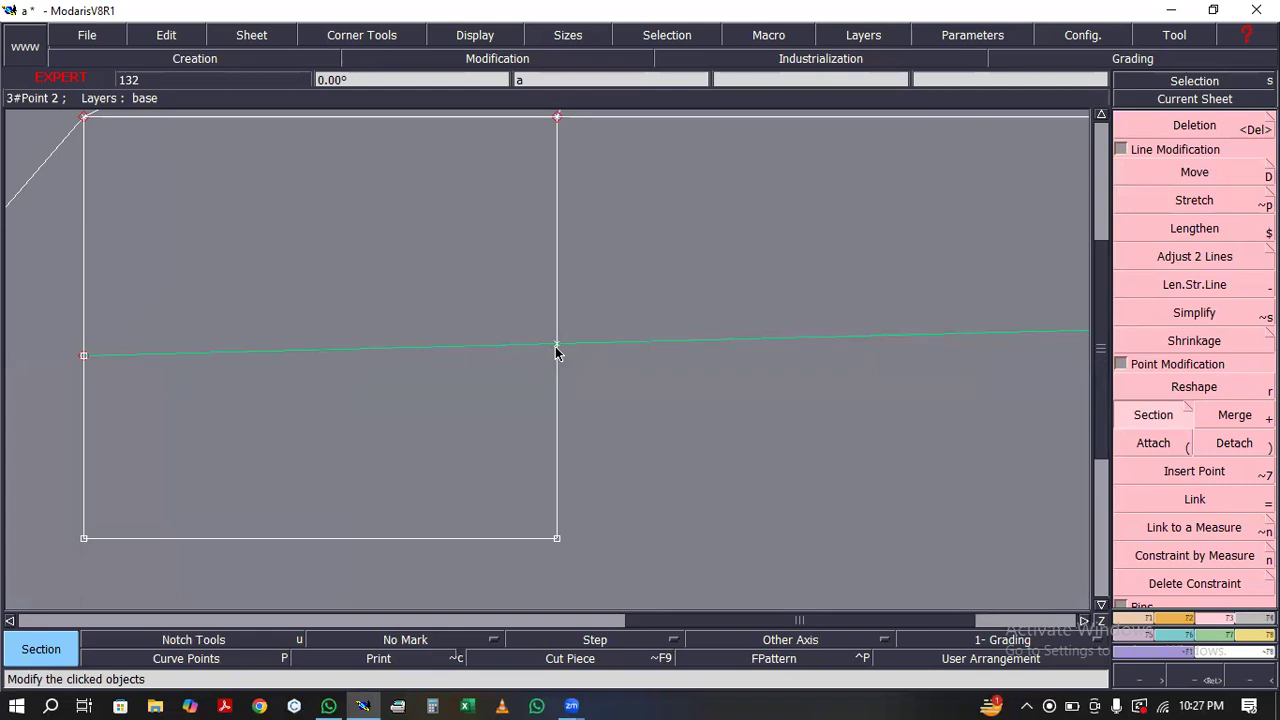
pyautogui.click(557, 347)
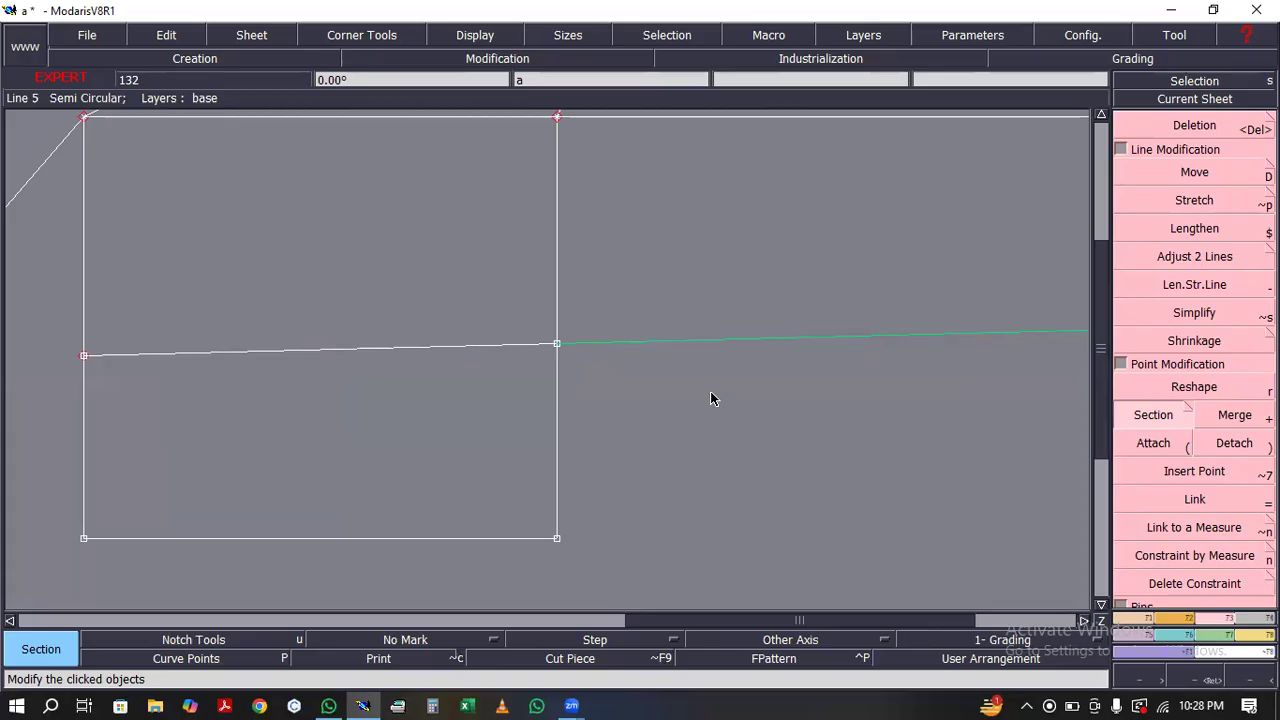
pyautogui.click(1225, 415)
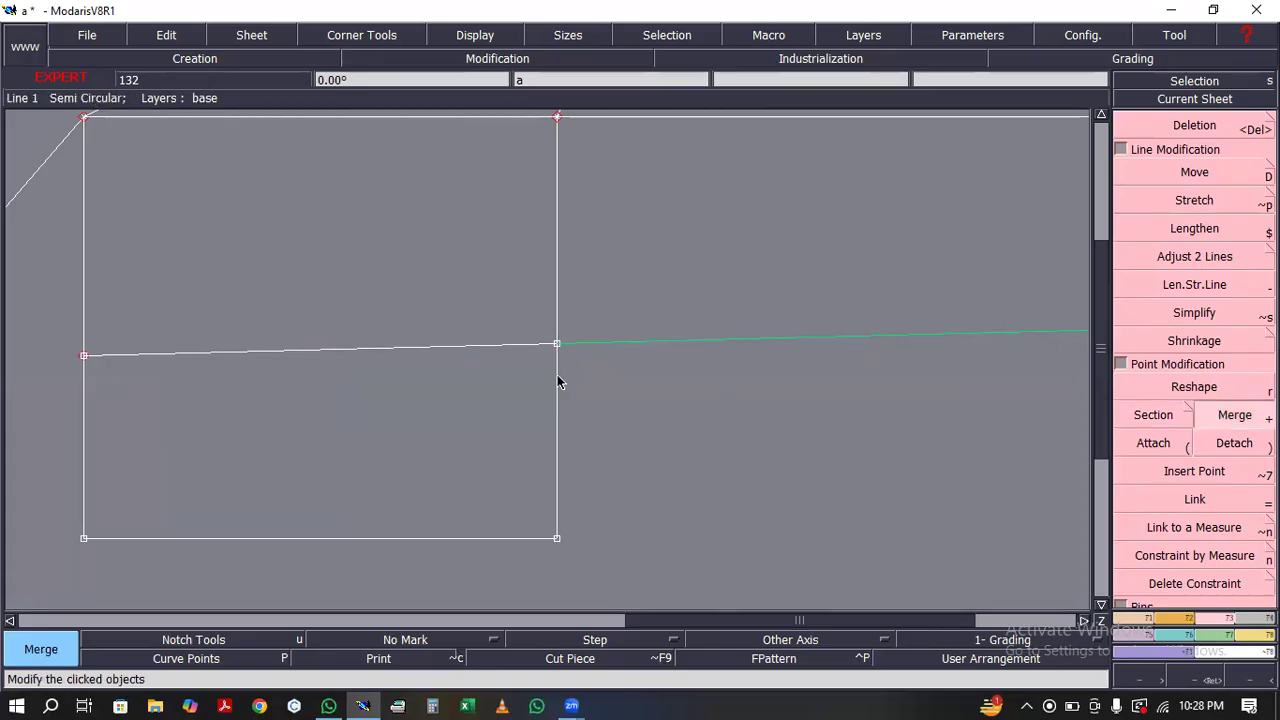
pyautogui.click(557, 345)
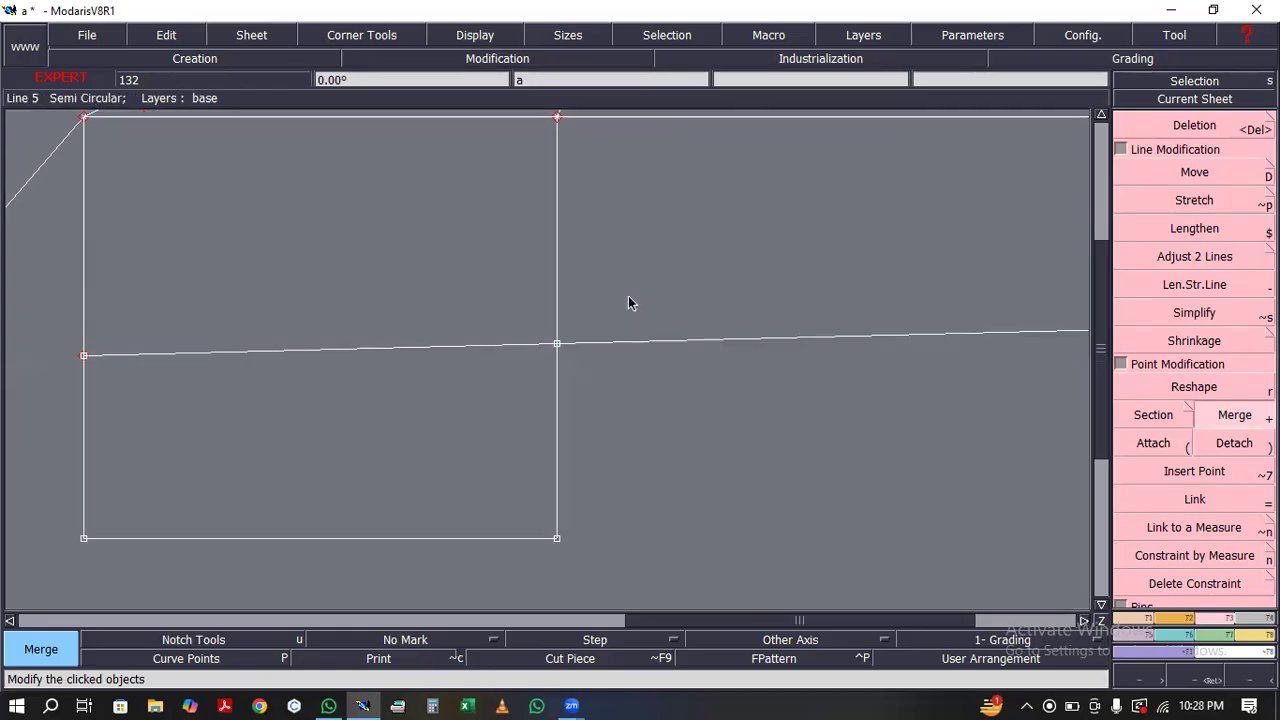
# Draw two nearly horizontal straight lines end to end, right of the rectangle and just above the inner line
pyautogui.press('d')
pyautogui.click(593, 272)
pyautogui.click(771, 271)
pyautogui.click(771, 271)
pyautogui.click(910, 272)
# Merge the two short end-to-end lines into one line at their shared point
pyautogui.click(1234, 414)
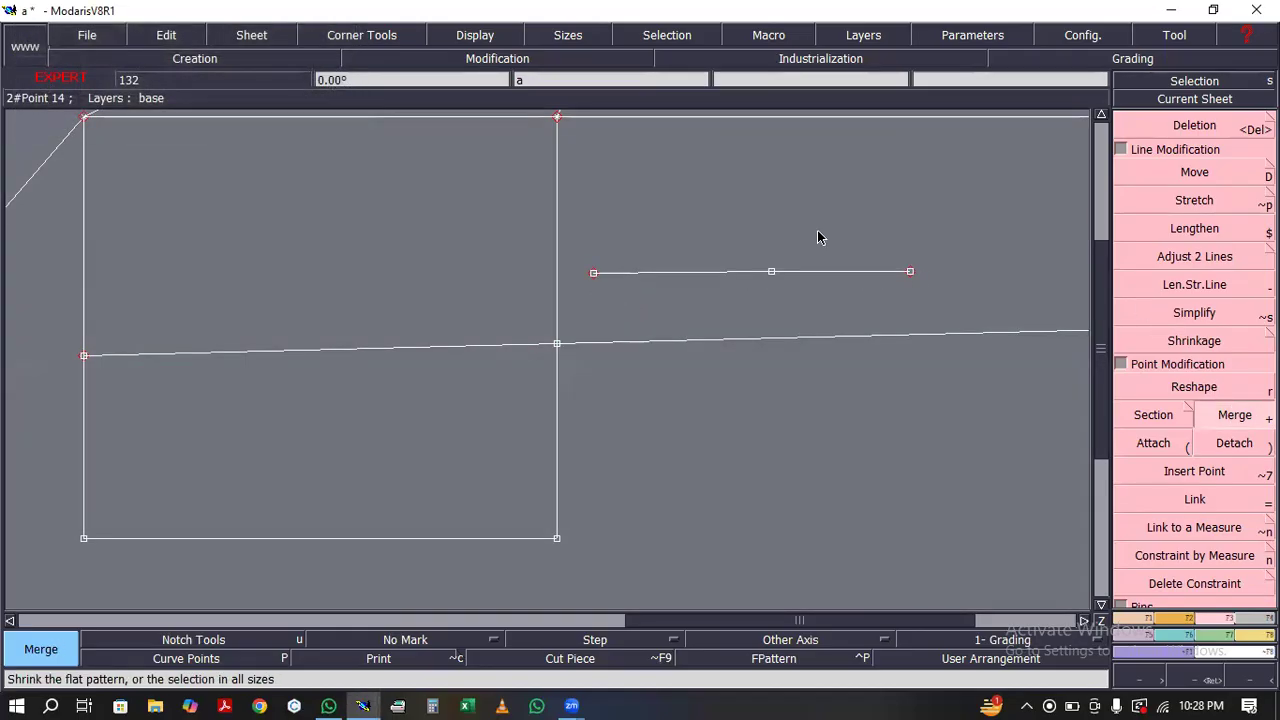
pyautogui.click(718, 272)
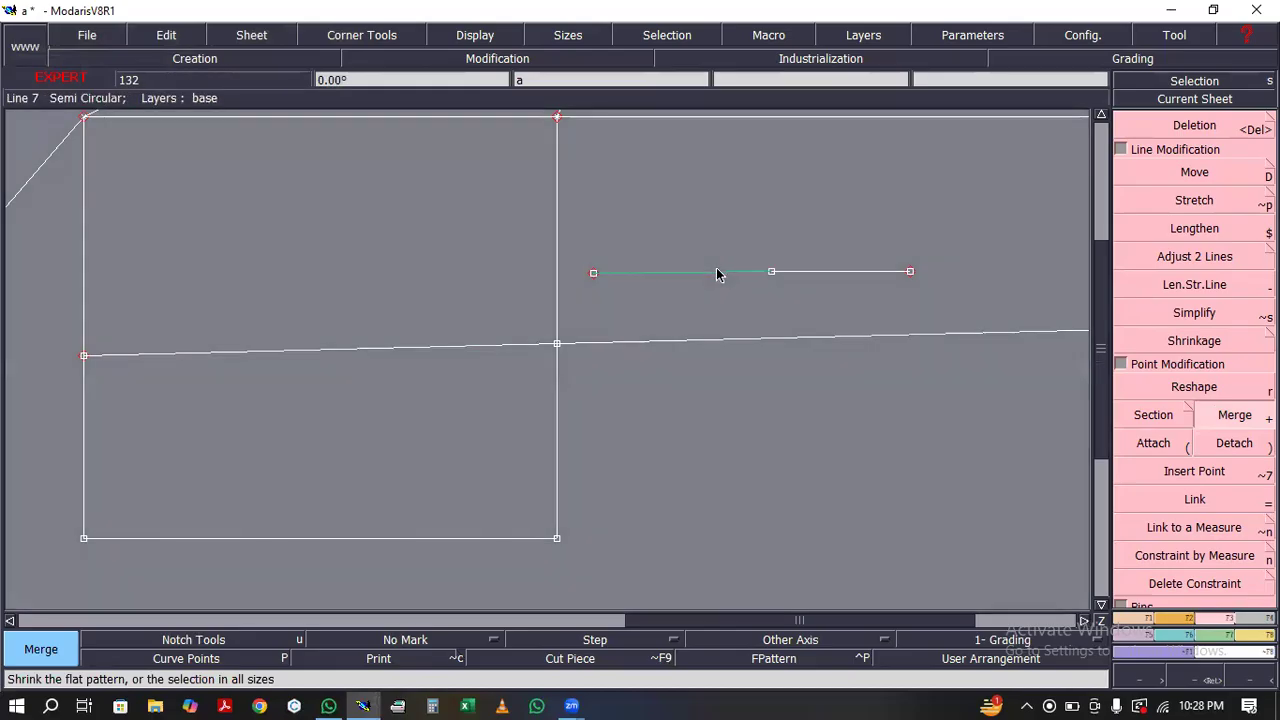
pyautogui.click(831, 271)
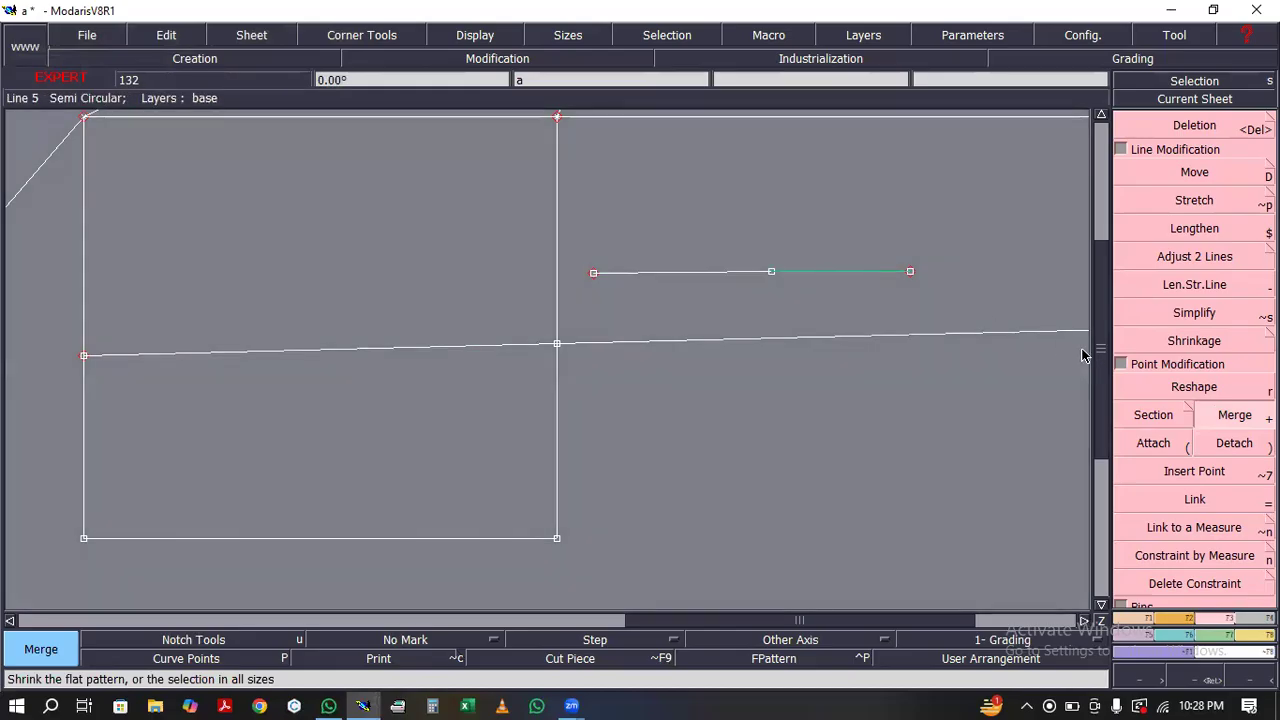
pyautogui.click(771, 274)
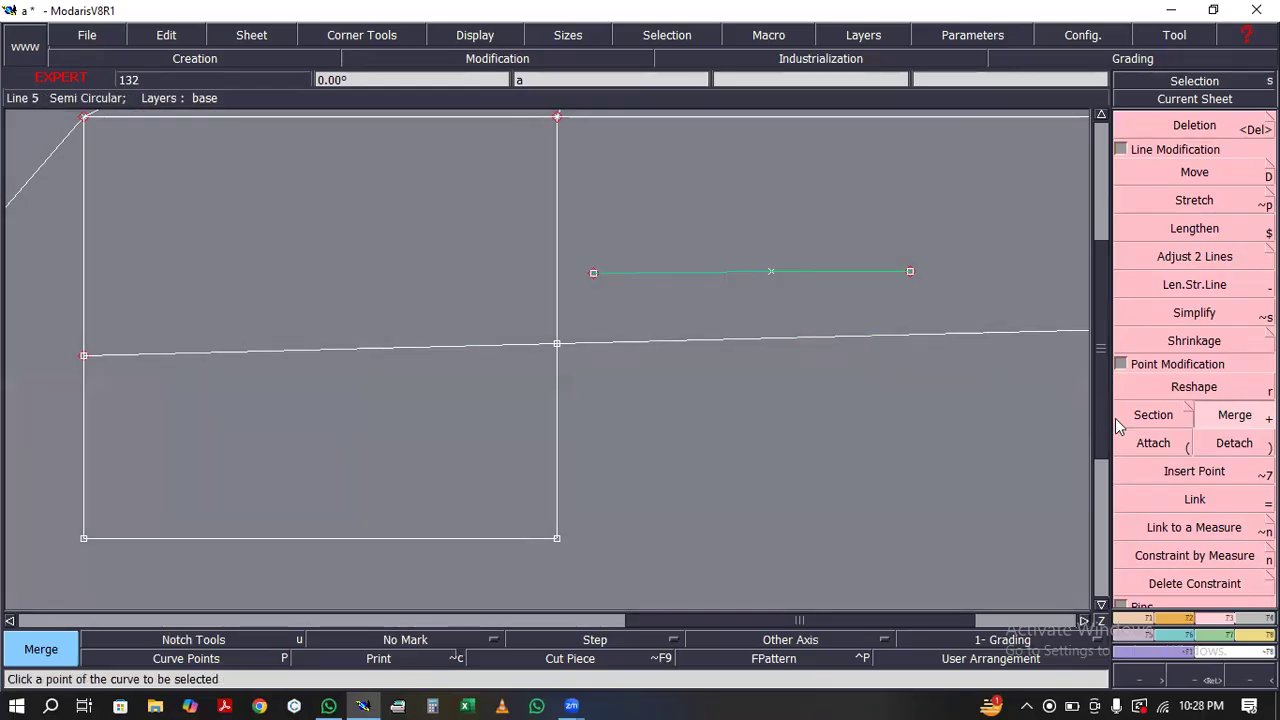
# Attach the merged line's left end to the inner line's left end on the rectangle's left side
pyautogui.click(1150, 442)
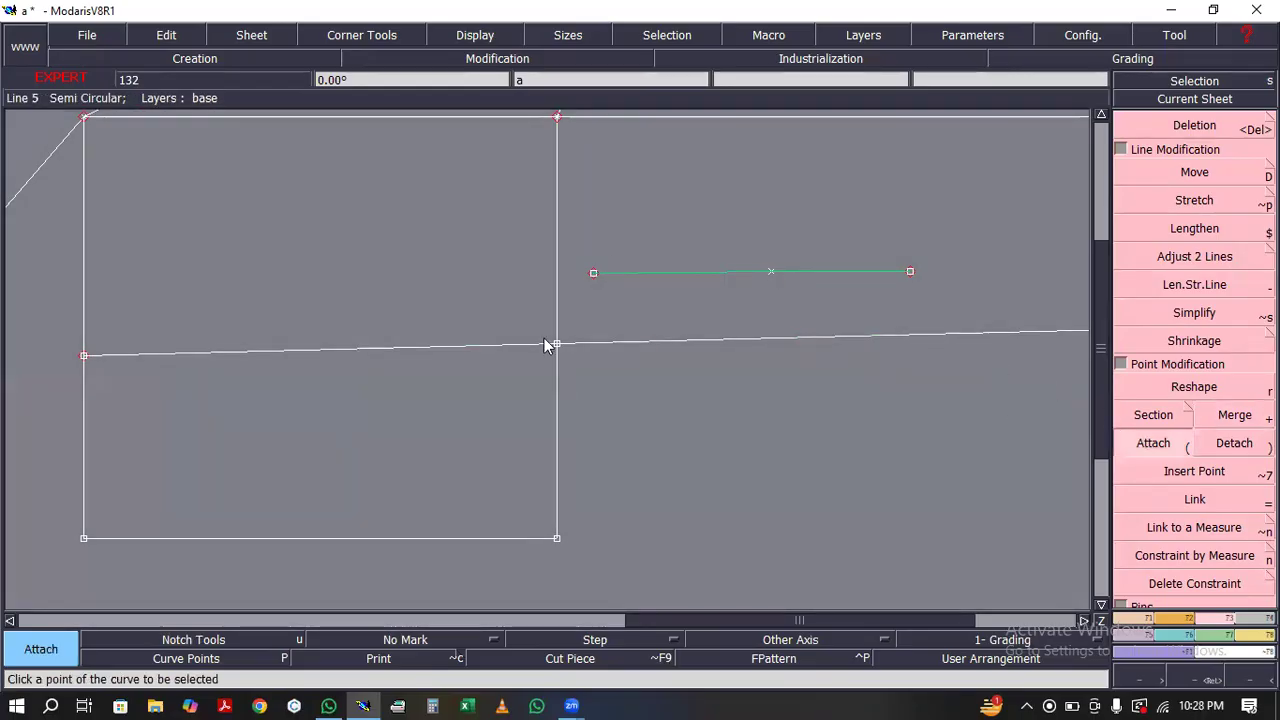
pyautogui.click(594, 274)
pyautogui.click(83, 356)
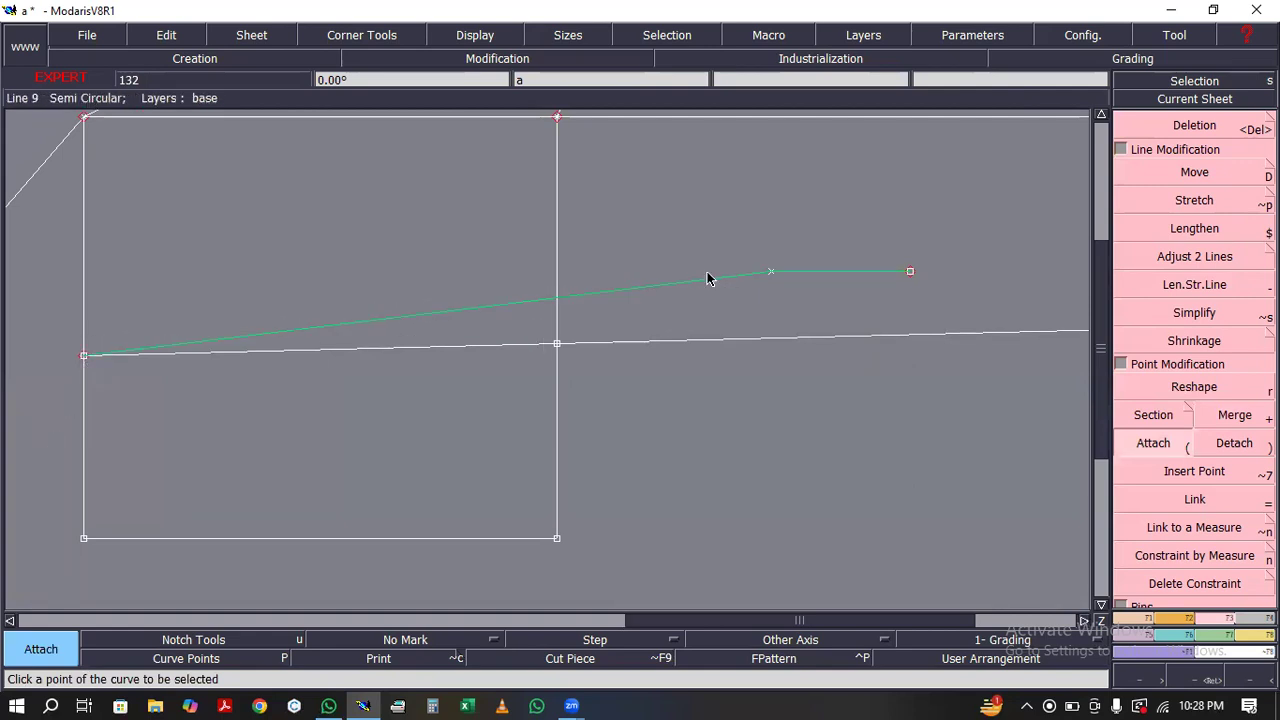
# Detach the inner line's left end from the rectangle's left side and reshape it up and inward into the rectangle
pyautogui.click(1218, 443)
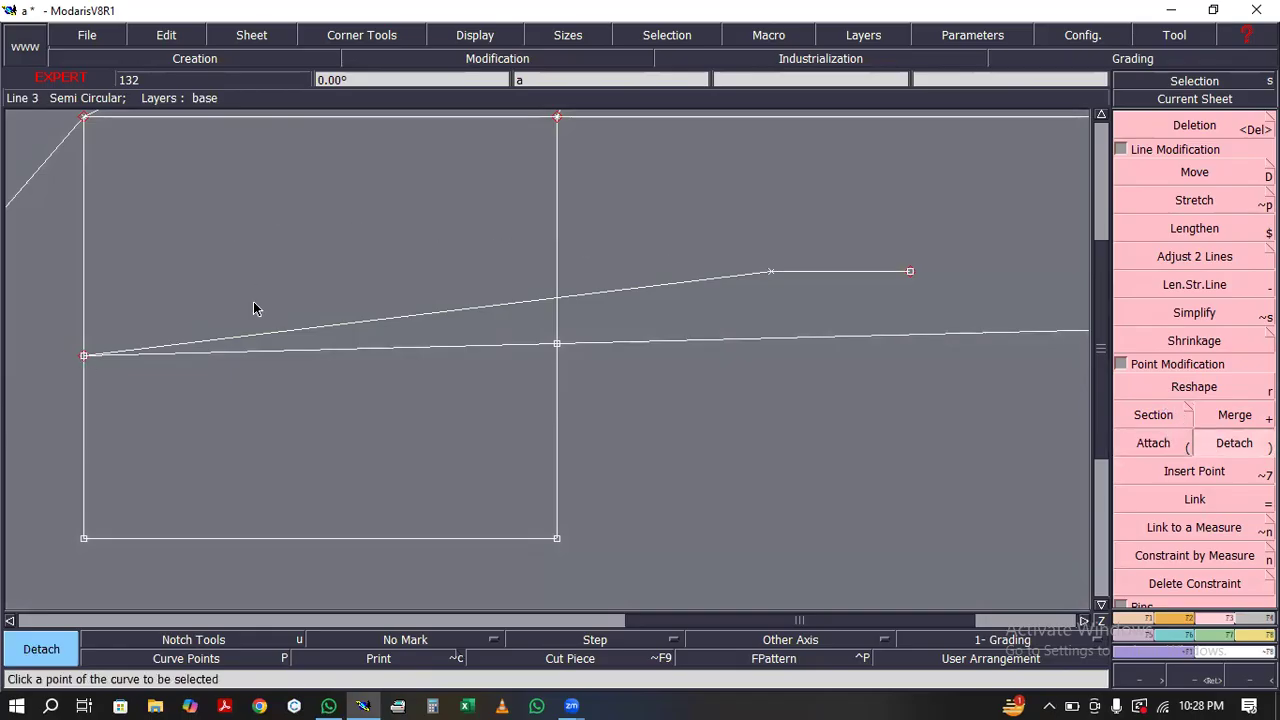
pyautogui.click(1210, 387)
pyautogui.click(84, 355)
pyautogui.click(219, 241)
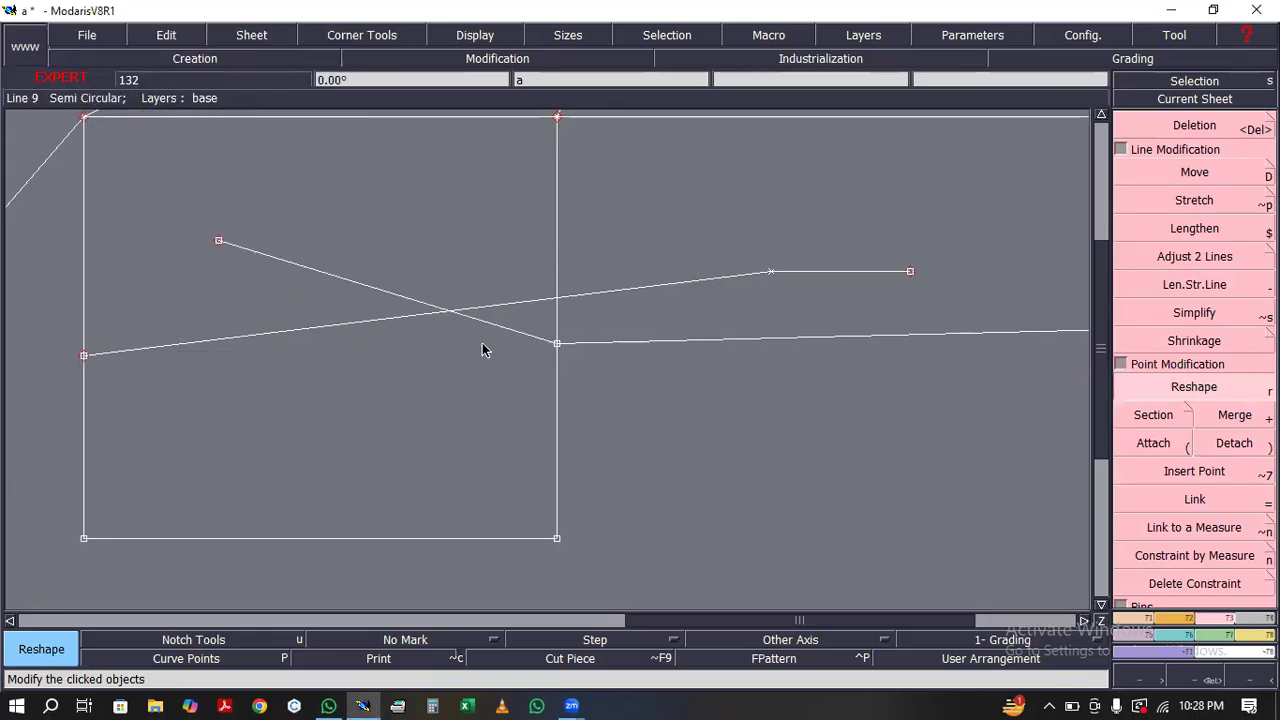
# Try to pin all the points of the drawing at once with Pin
pyautogui.click(1122, 150)
pyautogui.click(1195, 458)
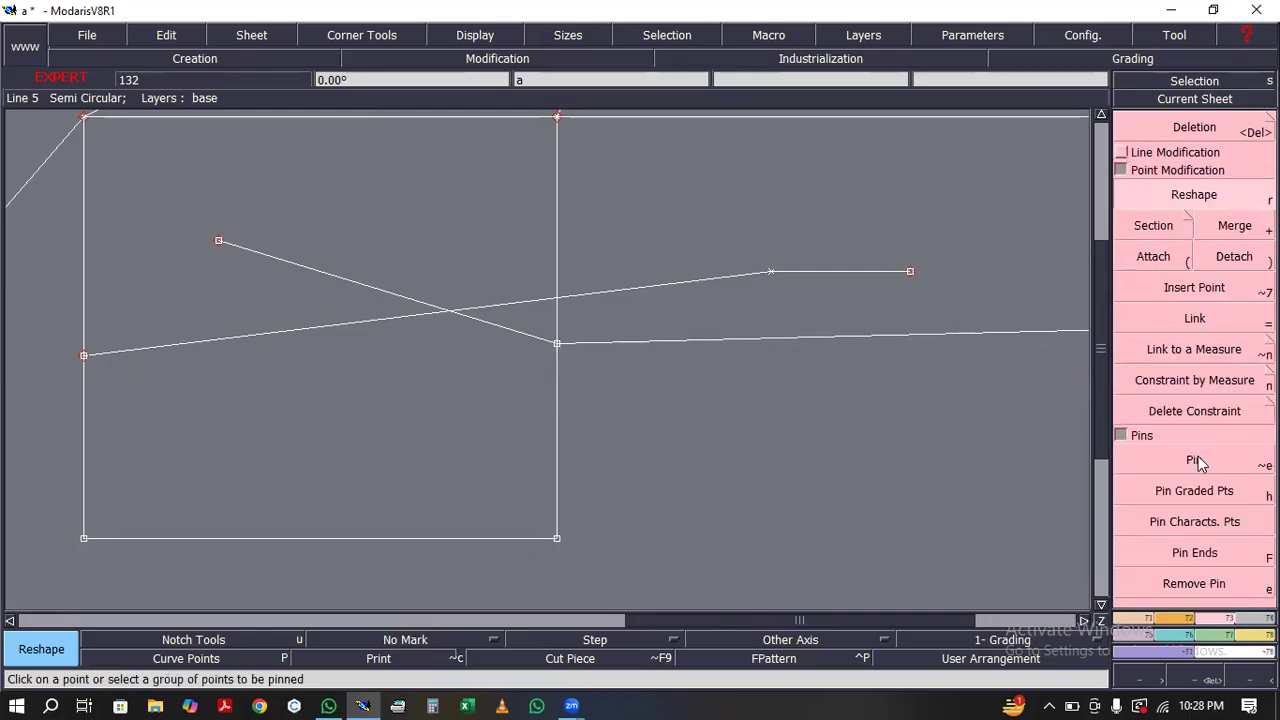
pyautogui.scroll(1, 1025, 340)
pyautogui.scroll(3, 1020, 346)
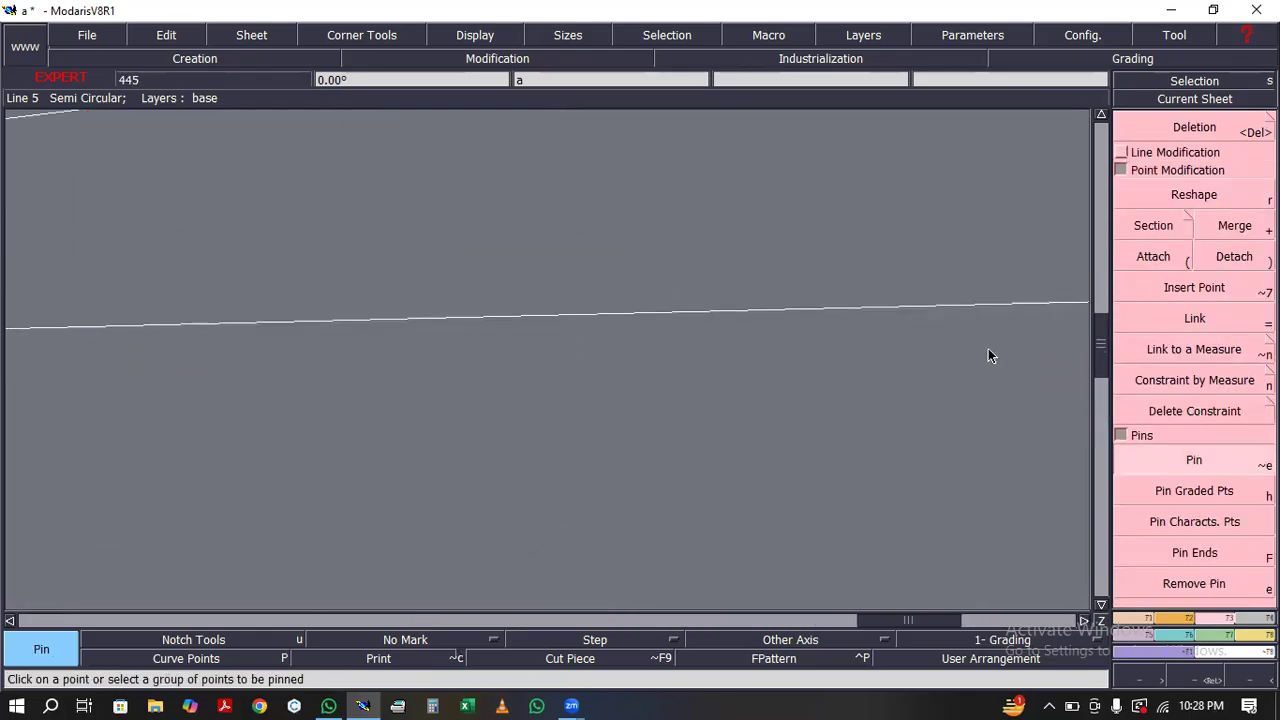
pyautogui.scroll(1, 956, 355)
pyautogui.scroll(-3, 965, 350)
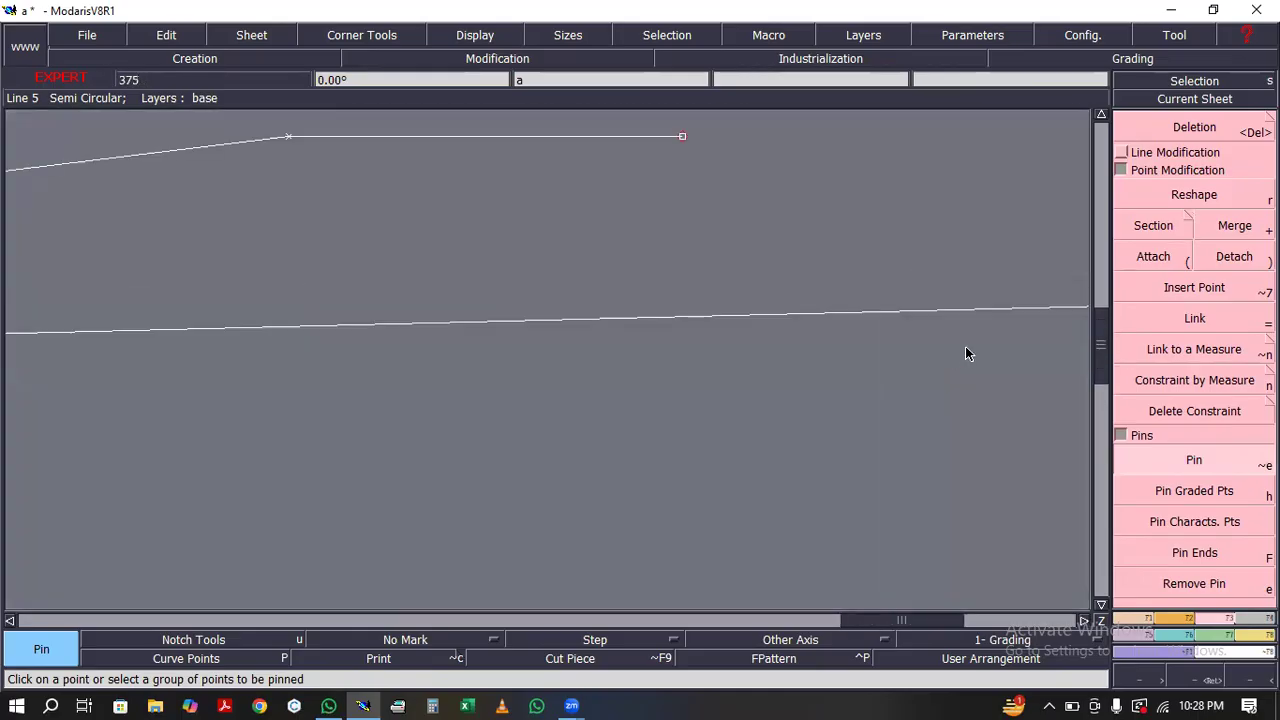
pyautogui.scroll(1, 975, 352)
pyautogui.press('z')
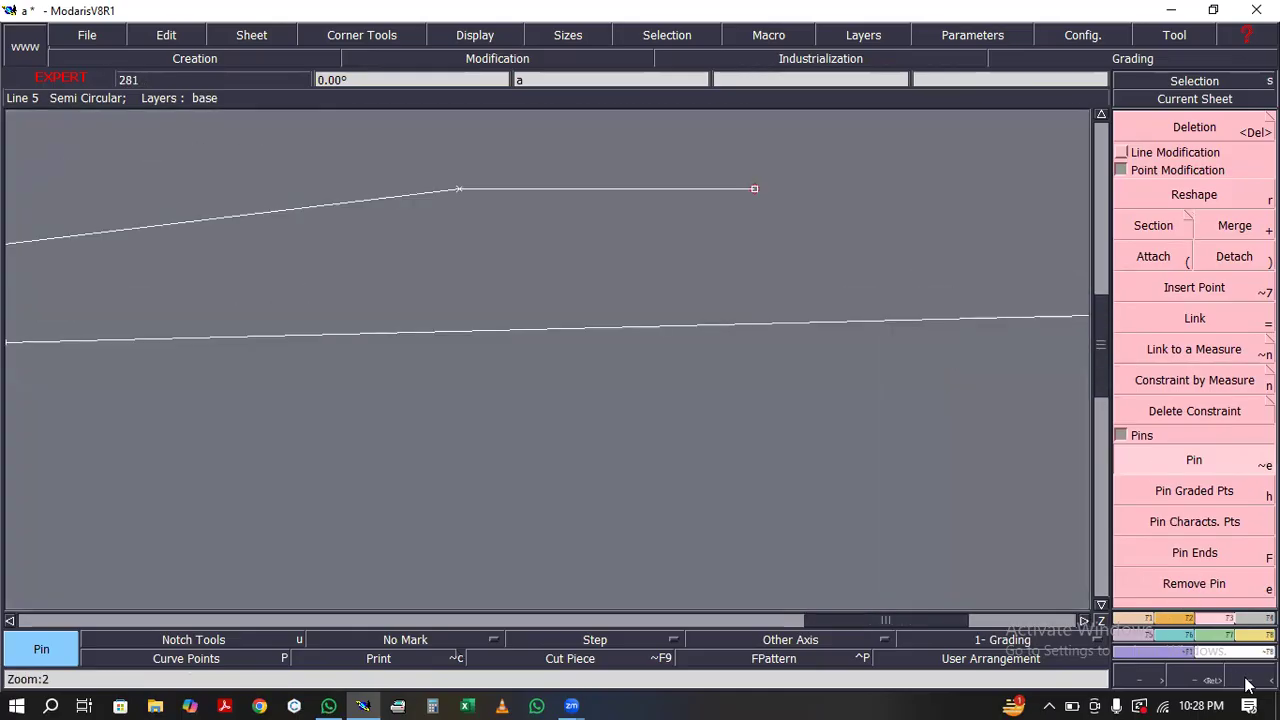
pyautogui.press('z')
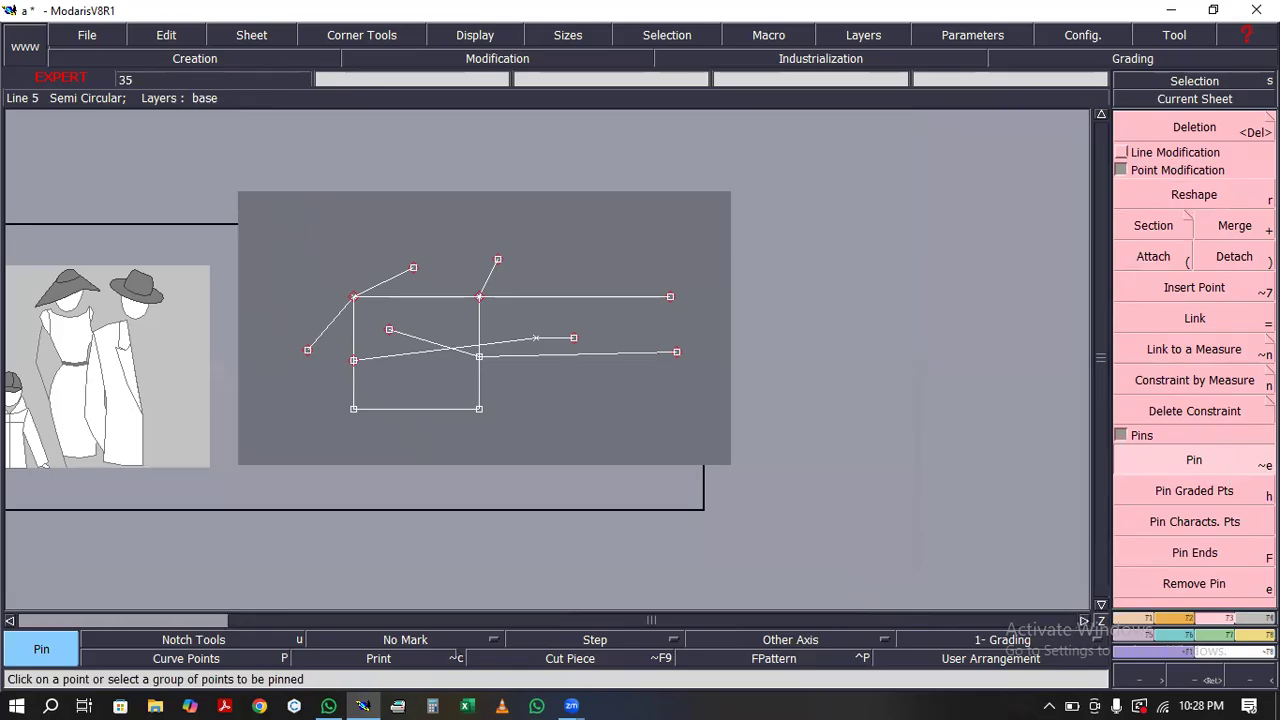
pyautogui.click(1203, 461)
pyautogui.moveTo(259, 225); pyautogui.dragTo(728, 426)
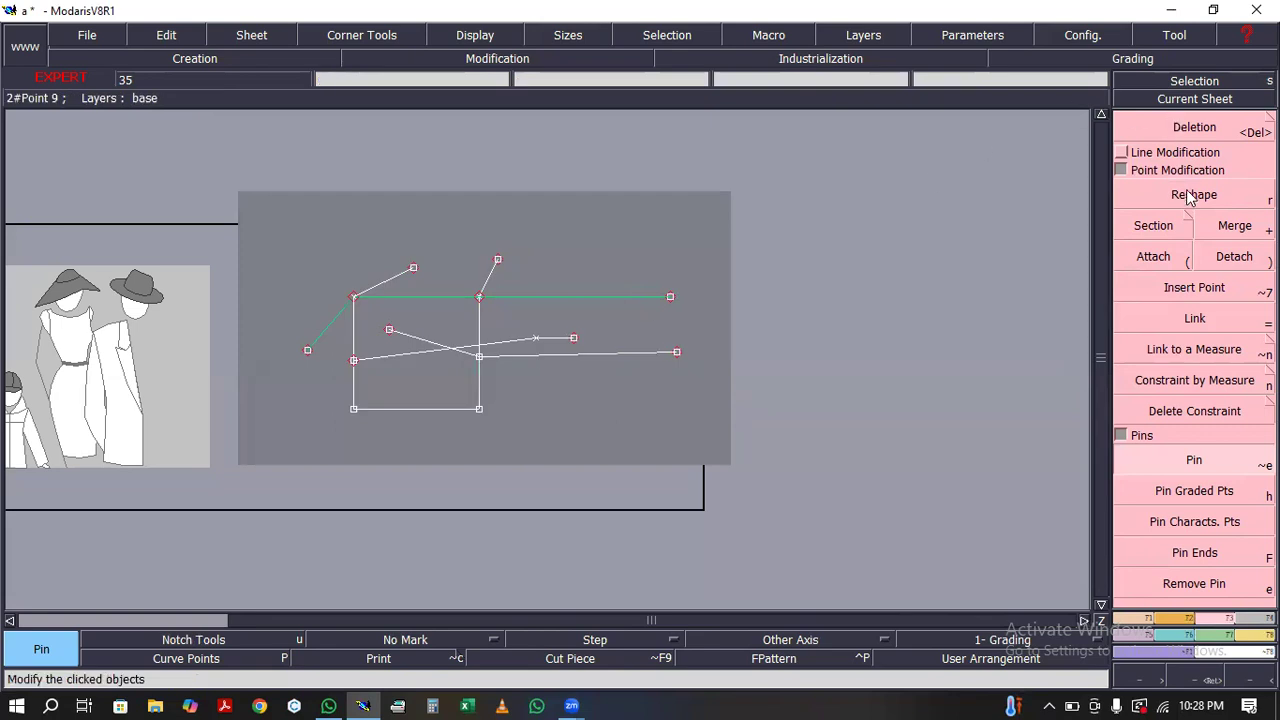
# Move the merged line's right end slightly up and to the left
pyautogui.click(1150, 152)
pyautogui.click(1194, 172)
pyautogui.click(770, 250)
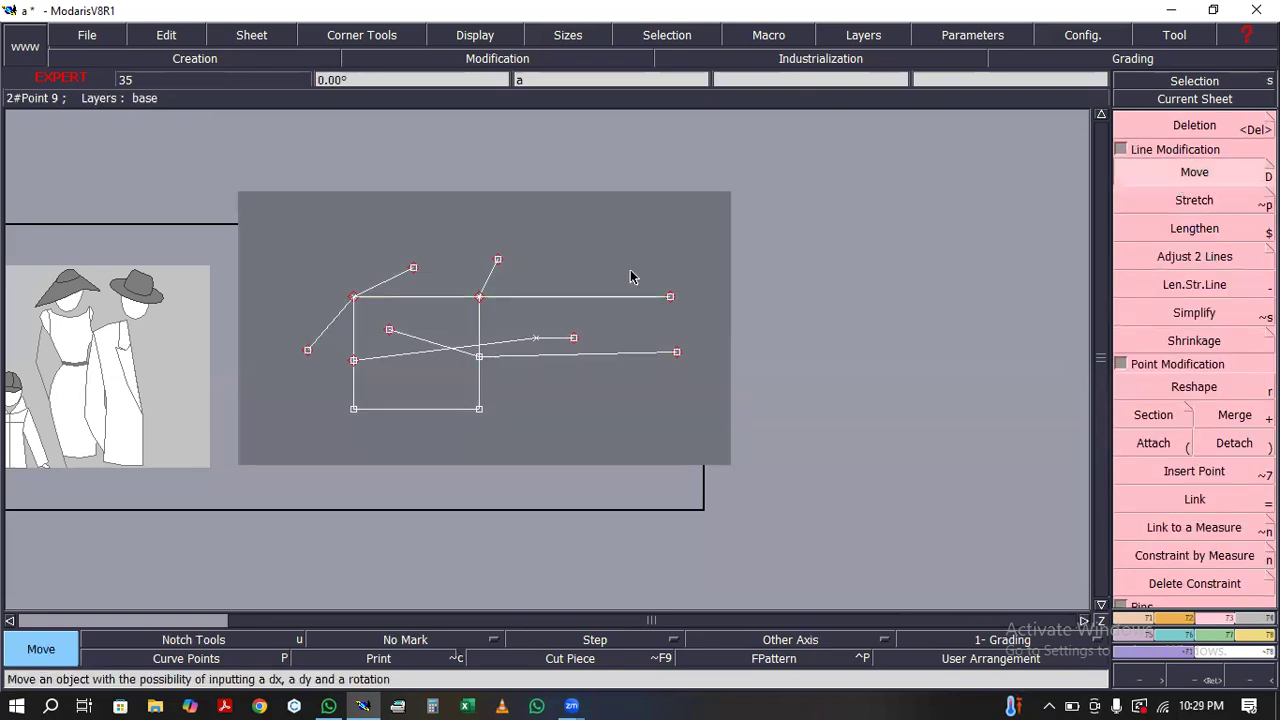
pyautogui.click(573, 343)
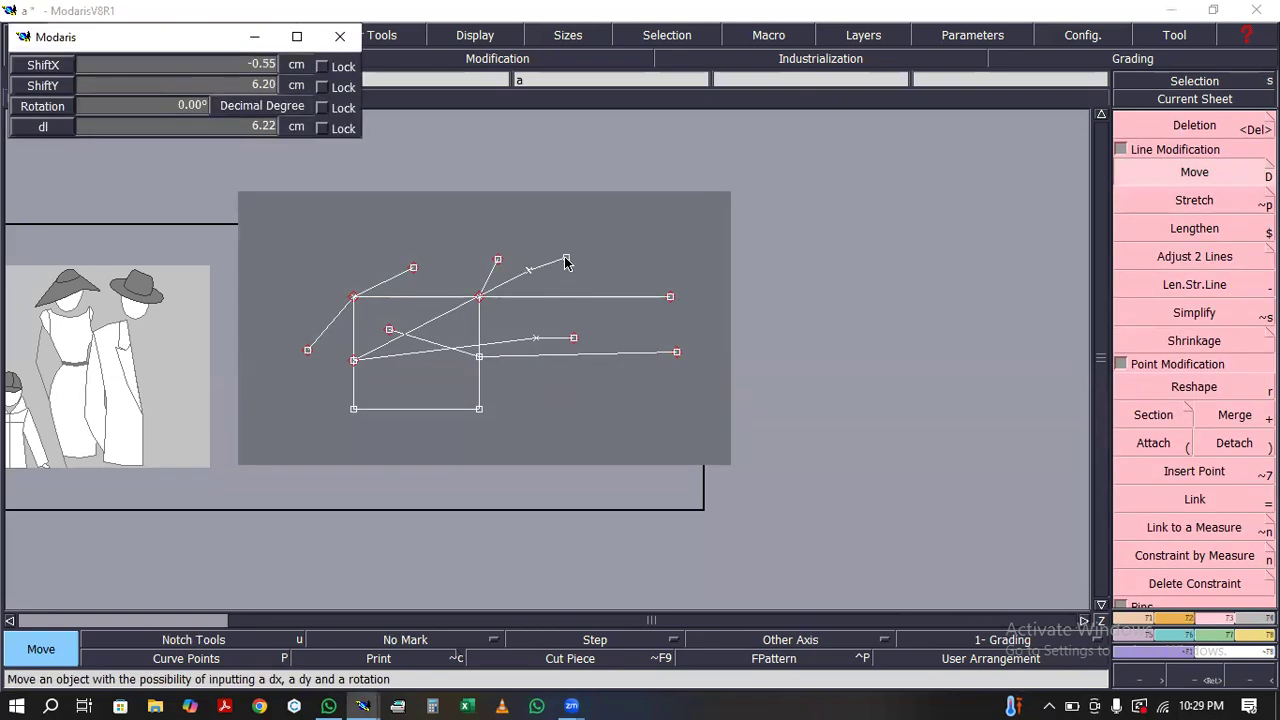
pyautogui.click(560, 340)
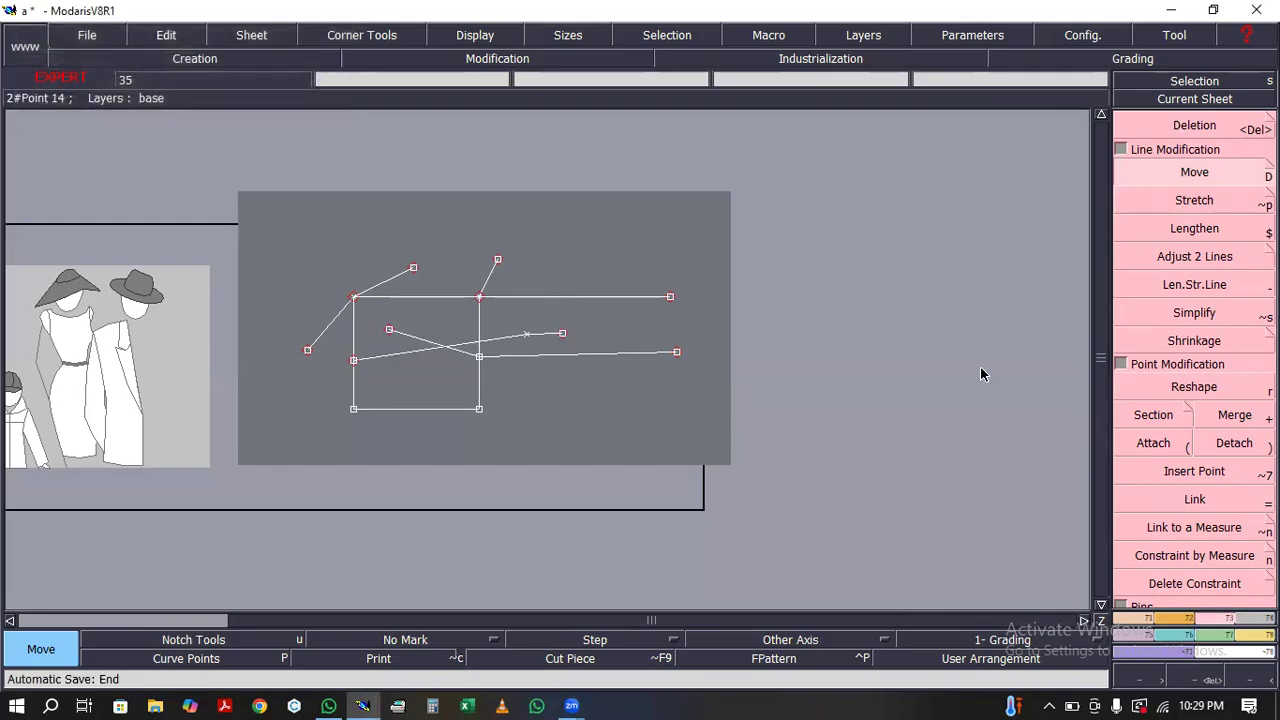
# Pin the middle point of the merged line
pyautogui.click(1120, 150)
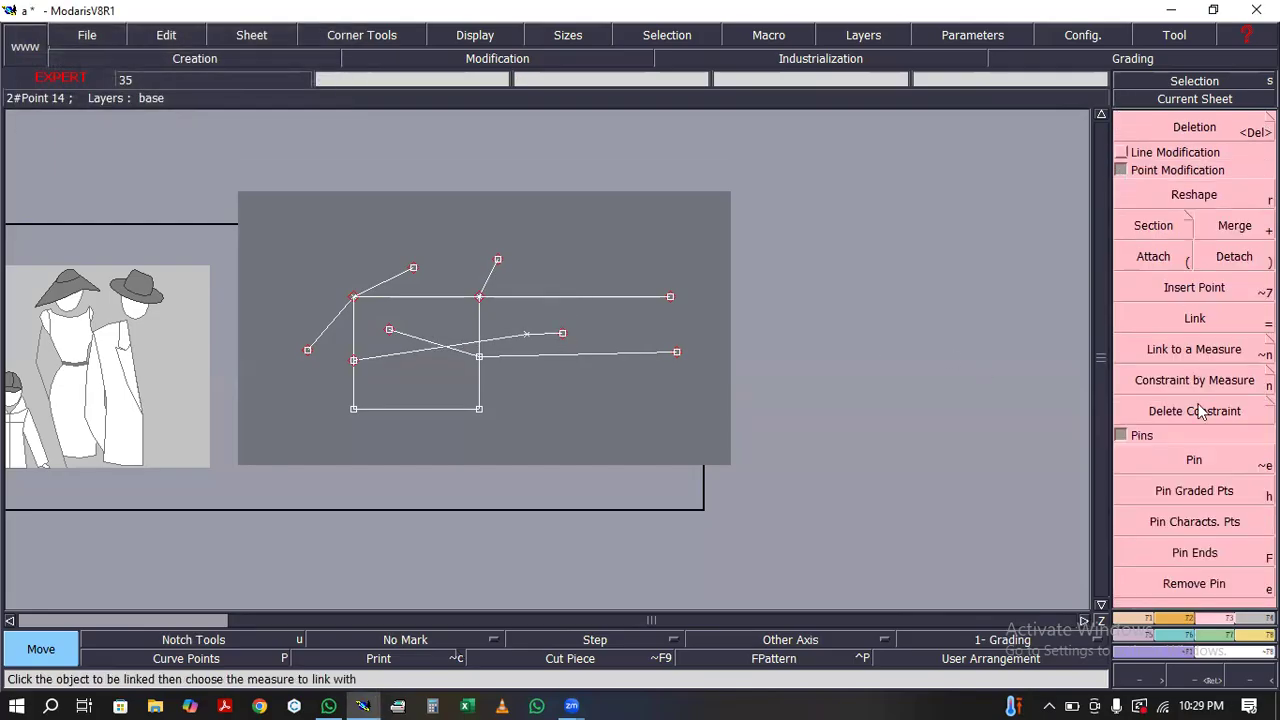
pyautogui.click(1193, 460)
pyautogui.click(530, 340)
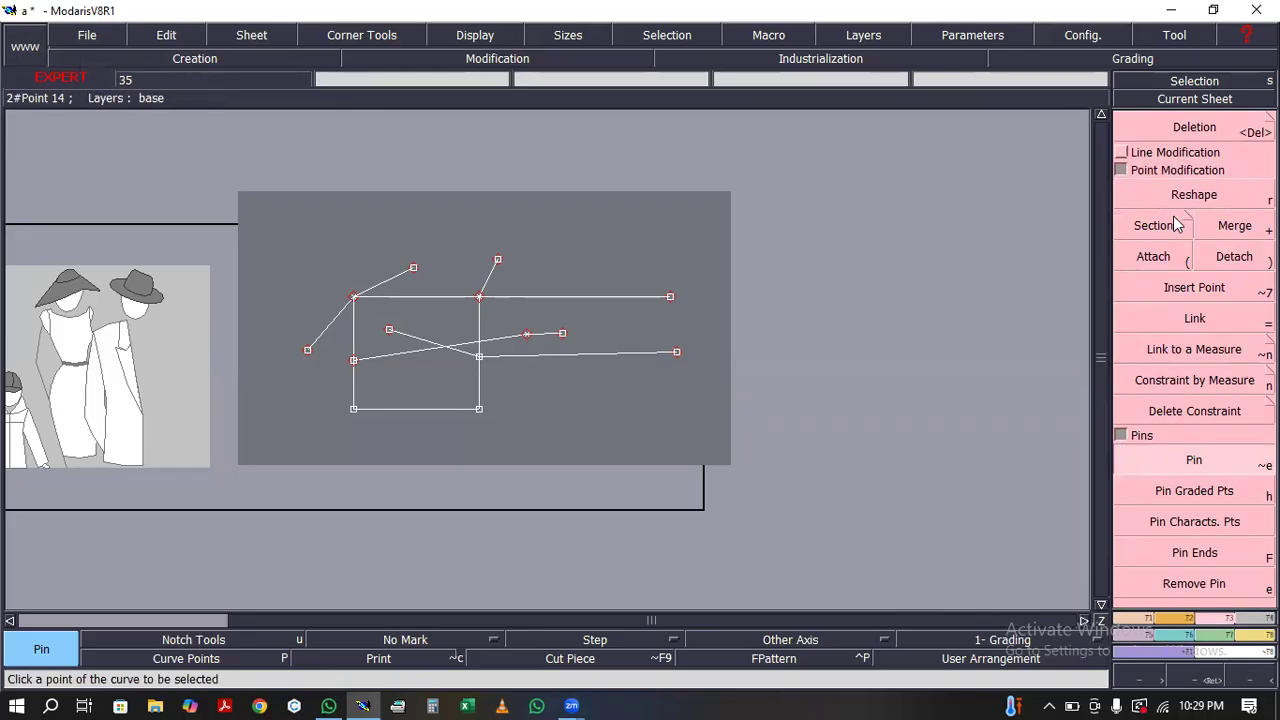
# Move the merged line's right end upward above the rectangle's extended top side, with the middle point held by its pin
pyautogui.click(1150, 153)
pyautogui.click(1194, 172)
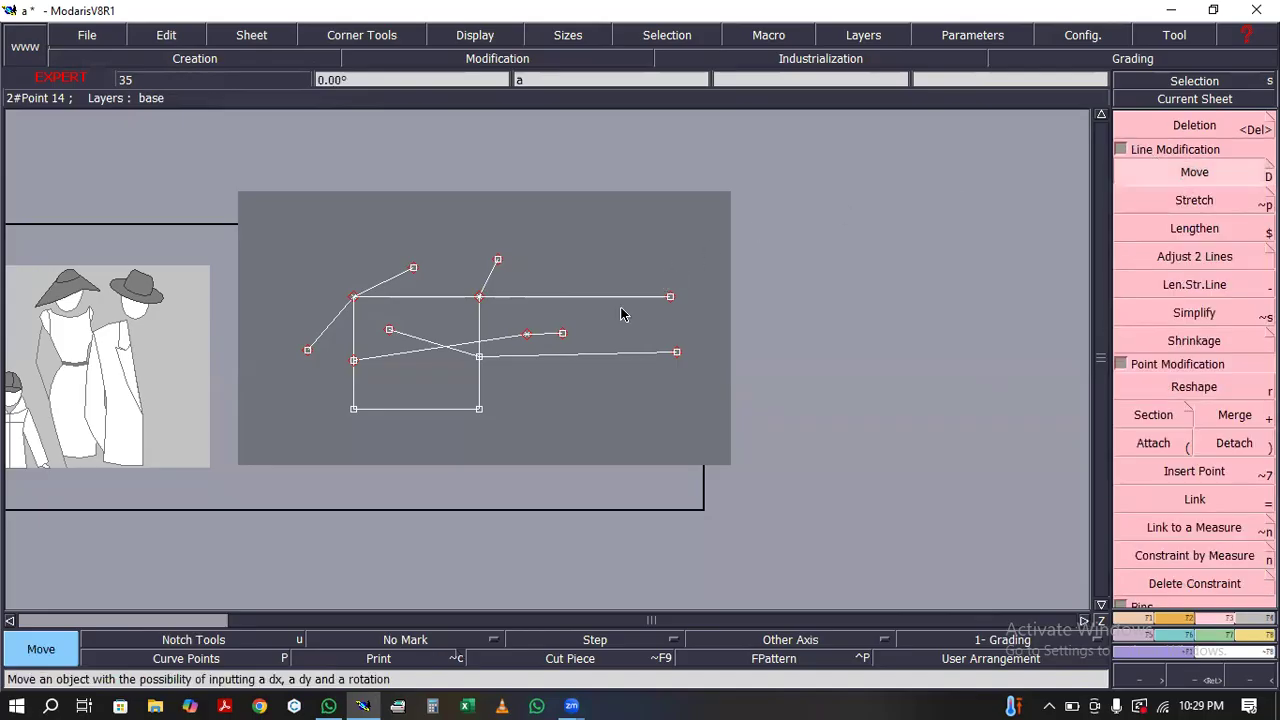
pyautogui.click(562, 333)
pyautogui.click(568, 276)
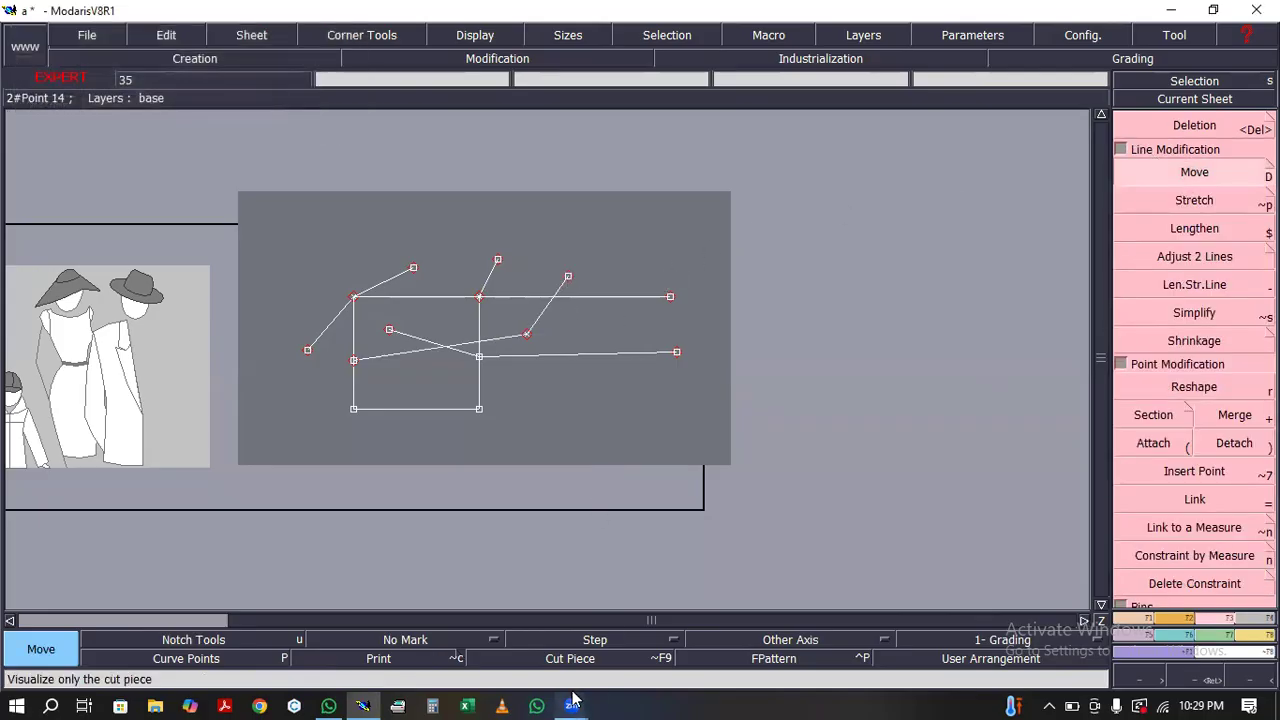
# Collapse the line modification tools and release the pinned middle point of the merged line with the Pin tool
pyautogui.moveTo(571, 706)
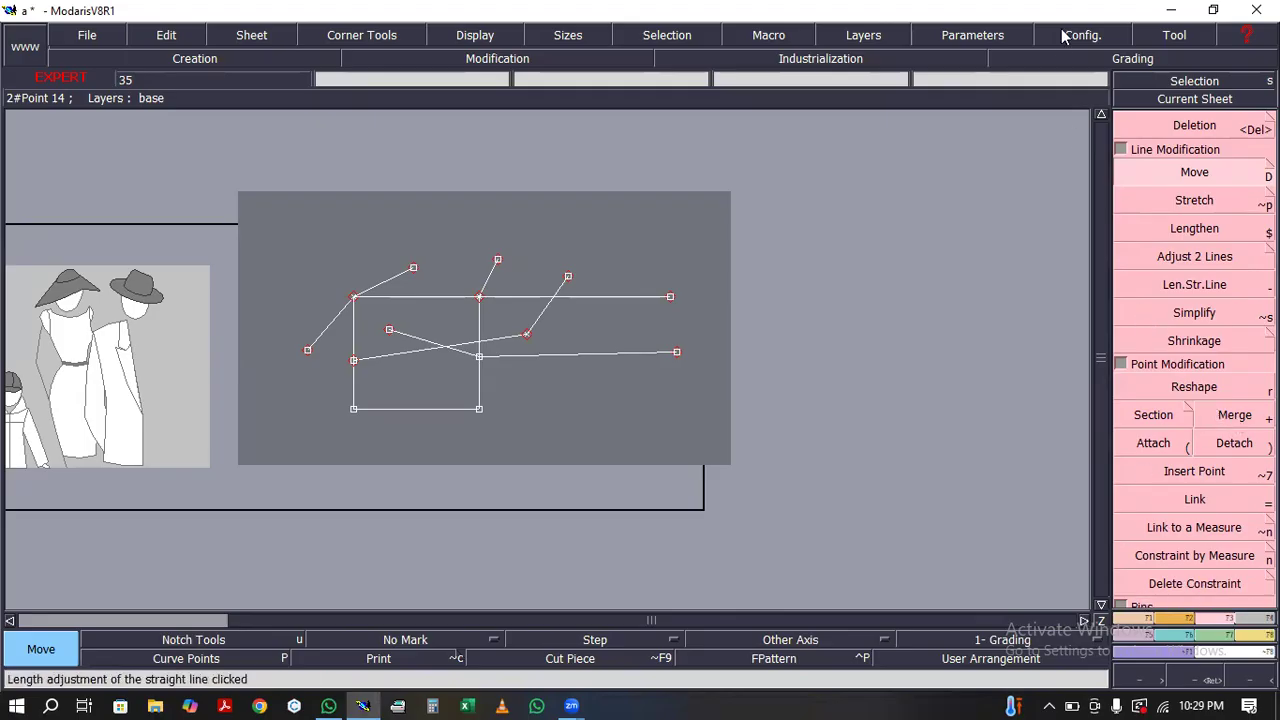
pyautogui.click(1121, 149)
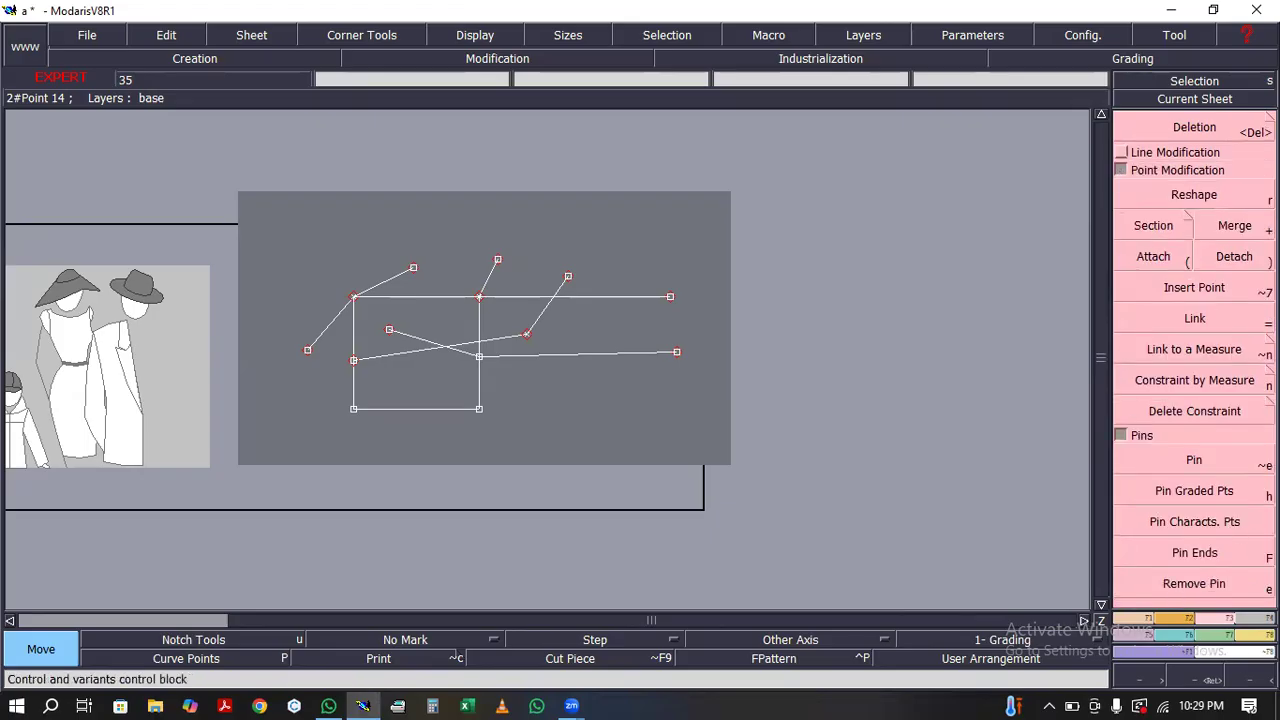
pyautogui.click(820, 58)
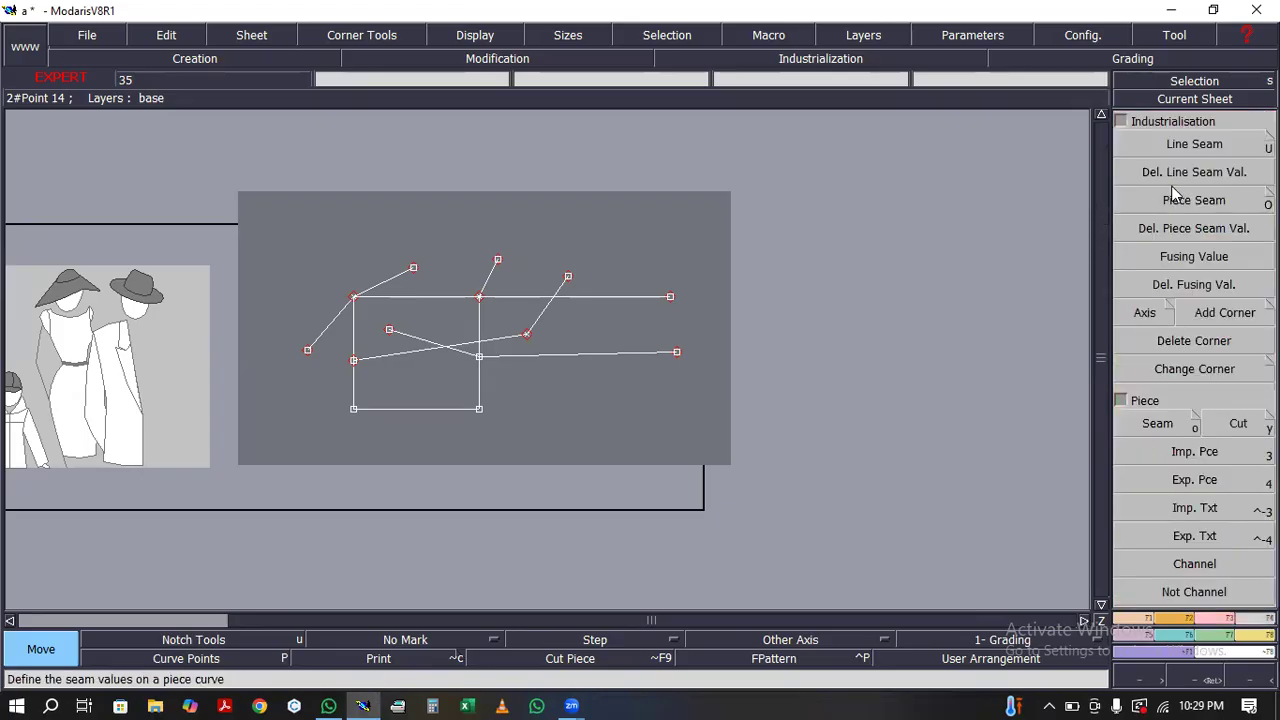
pyautogui.click(1186, 146)
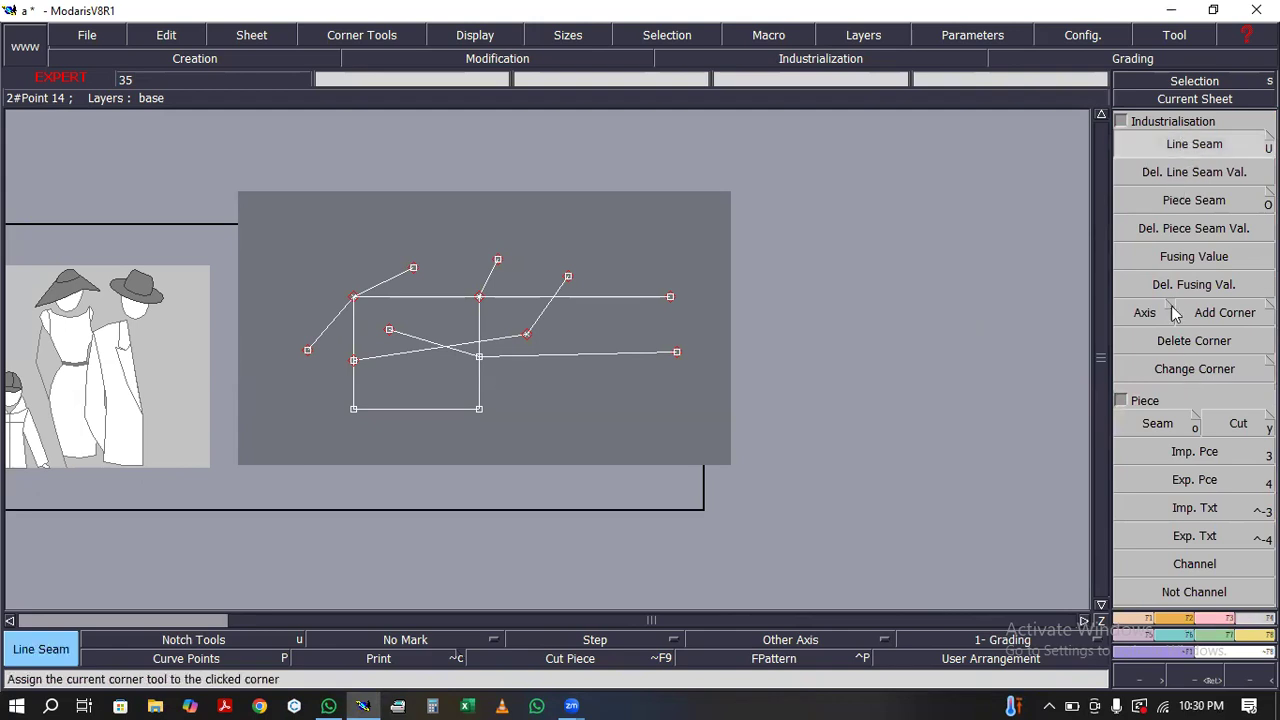
pyautogui.click(1224, 618)
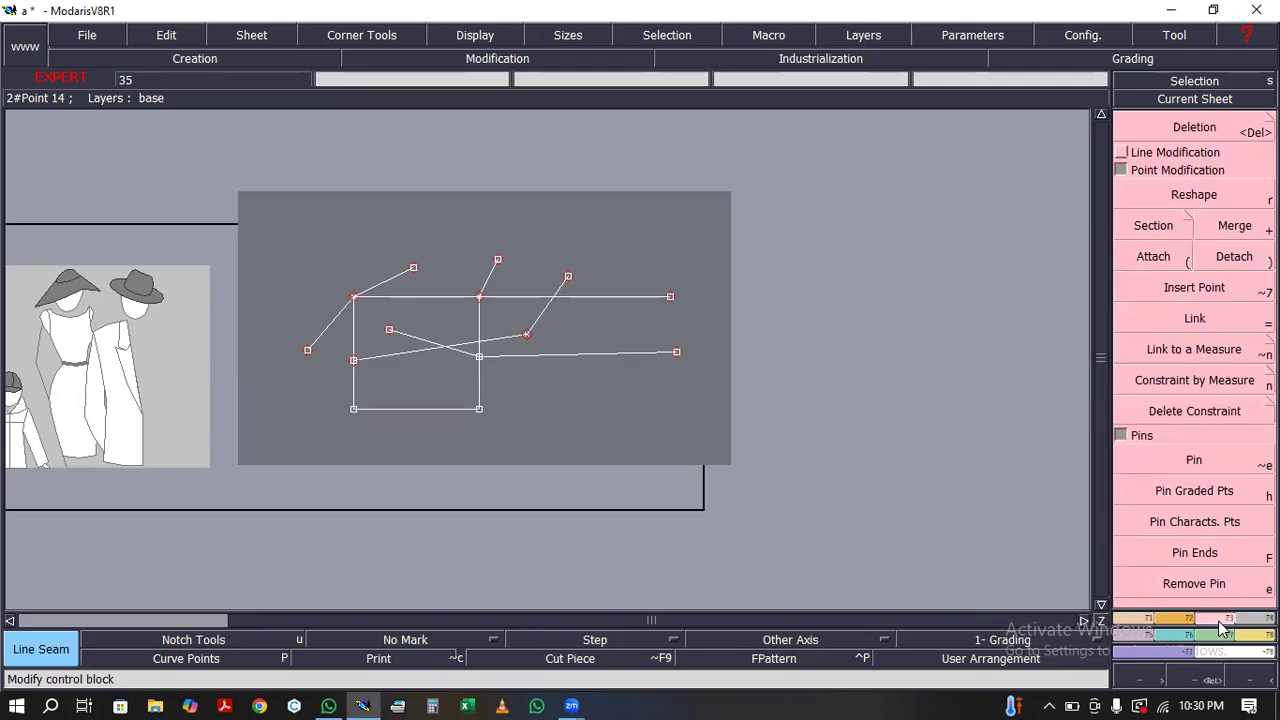
pyautogui.click(1211, 463)
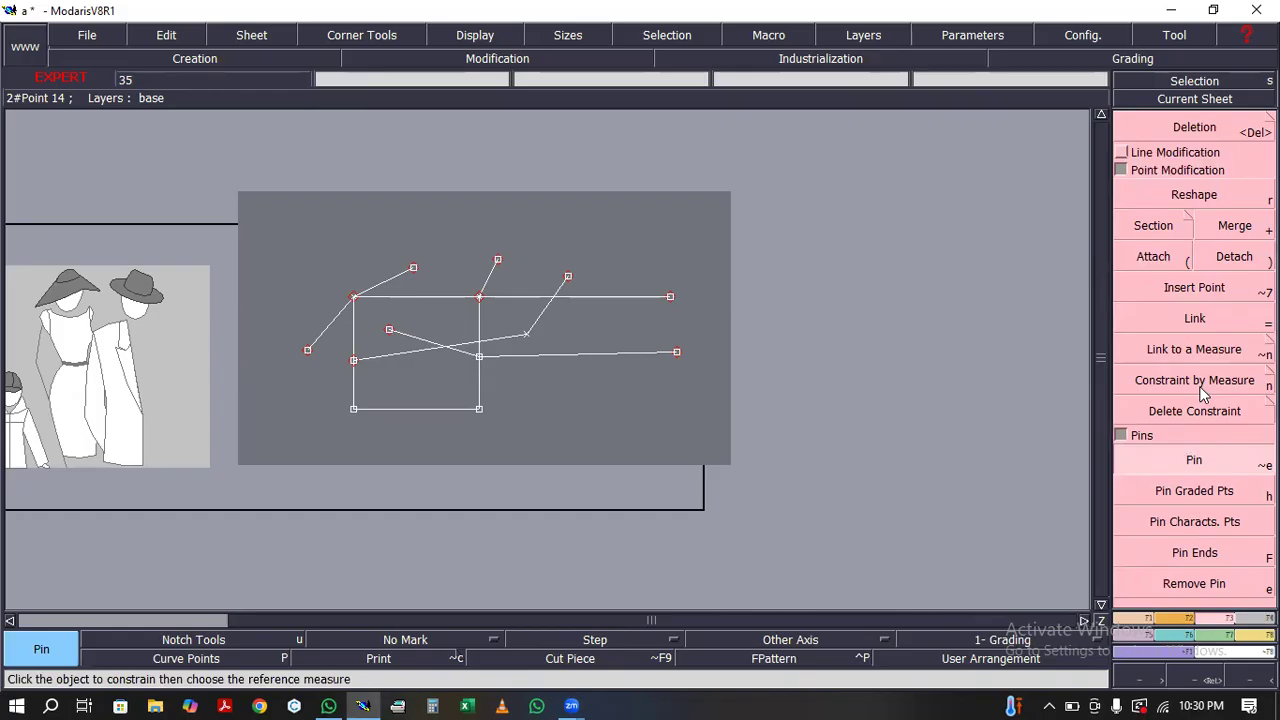
# Extract the whole rectangle area of the drawing as a separate piece with the Seam tool
pyautogui.click(1247, 636)
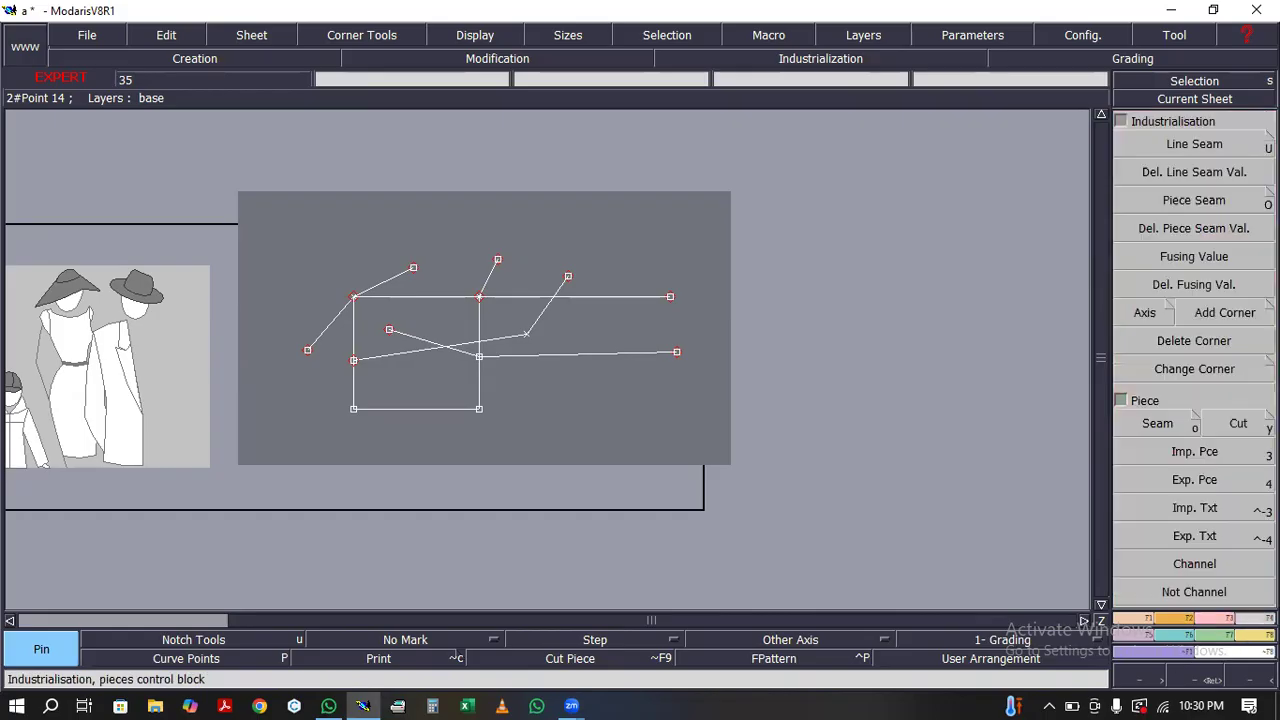
pyautogui.click(1152, 426)
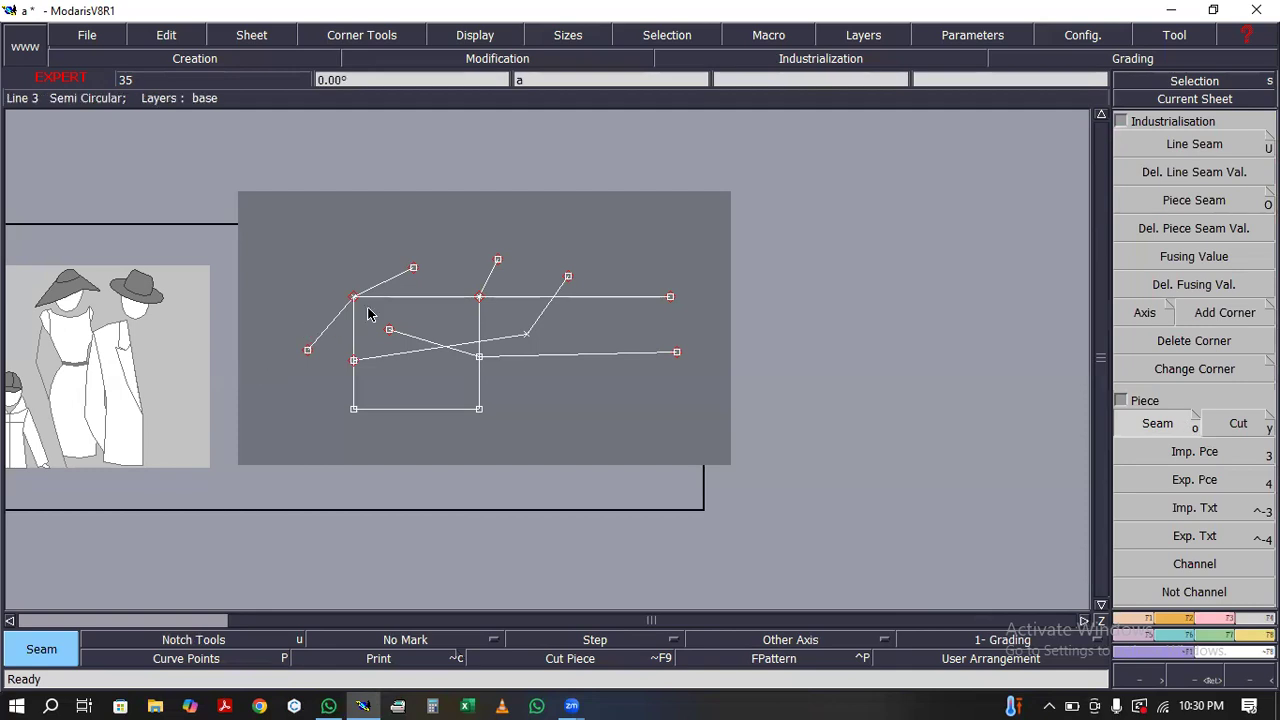
pyautogui.click(410, 390)
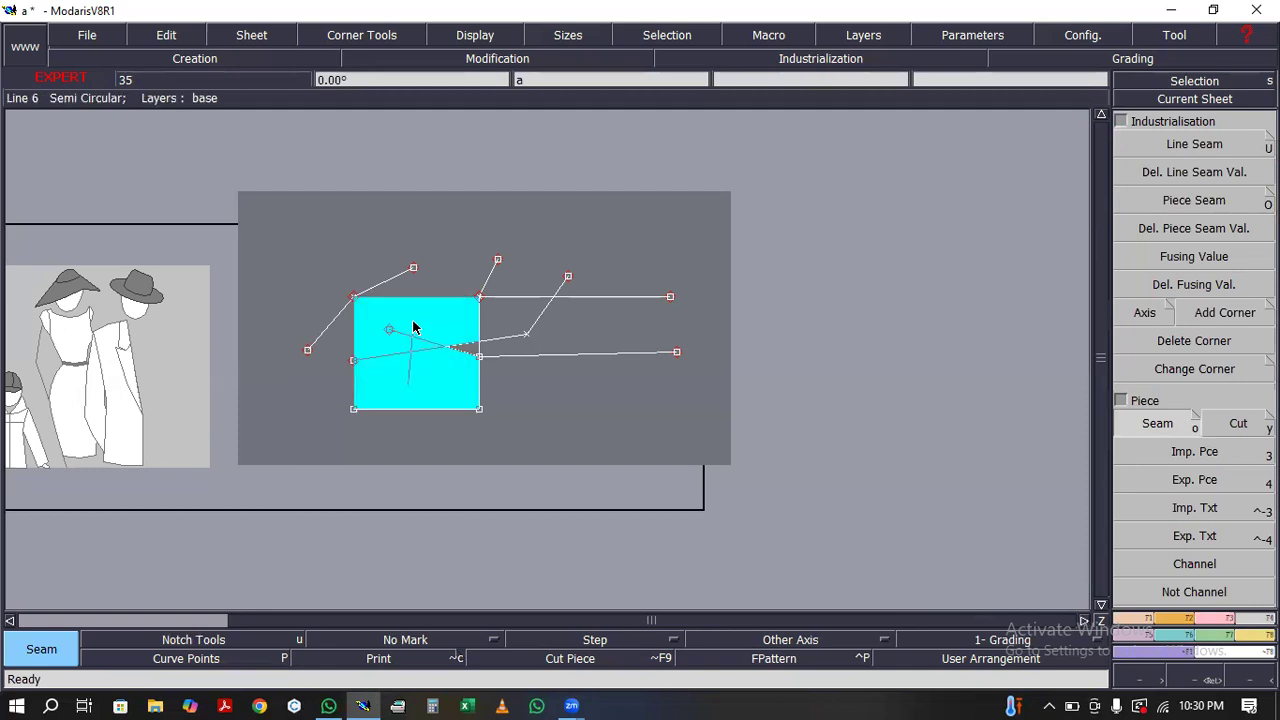
pyautogui.rightClick(442, 380)
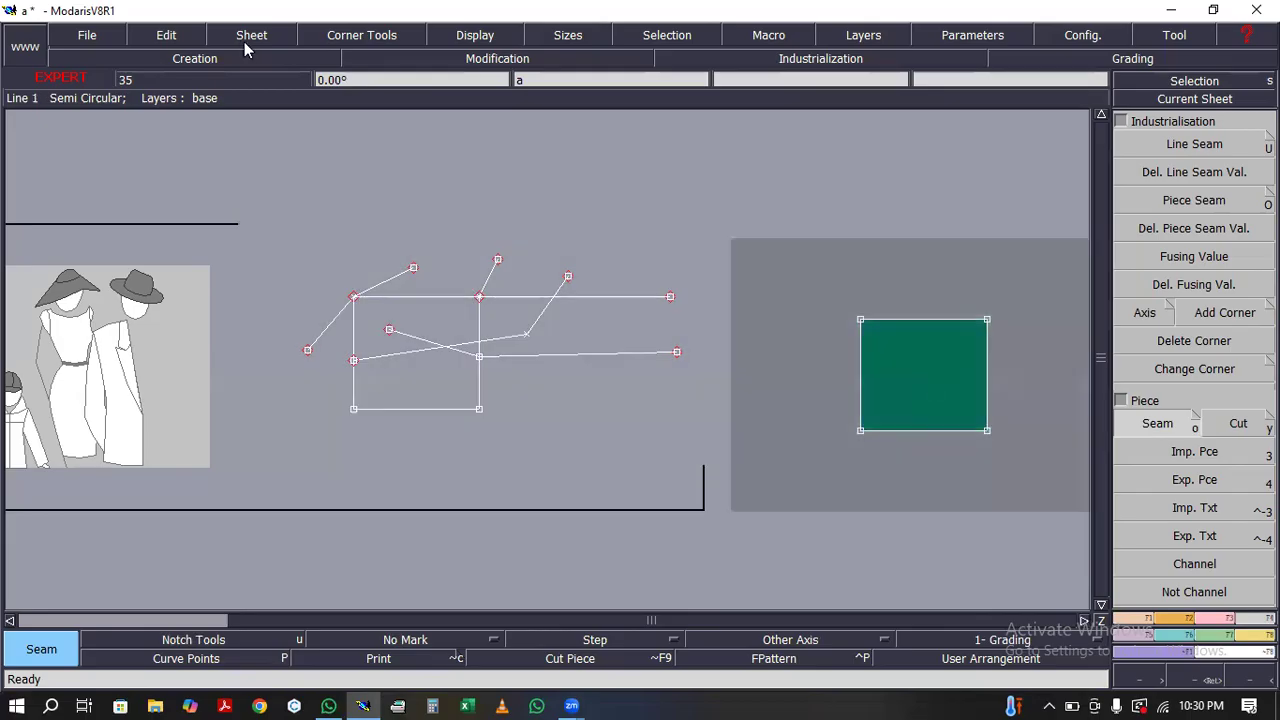
# Extract a second rectangular piece from the green piece with the Seam tool
pyautogui.click(899, 351)
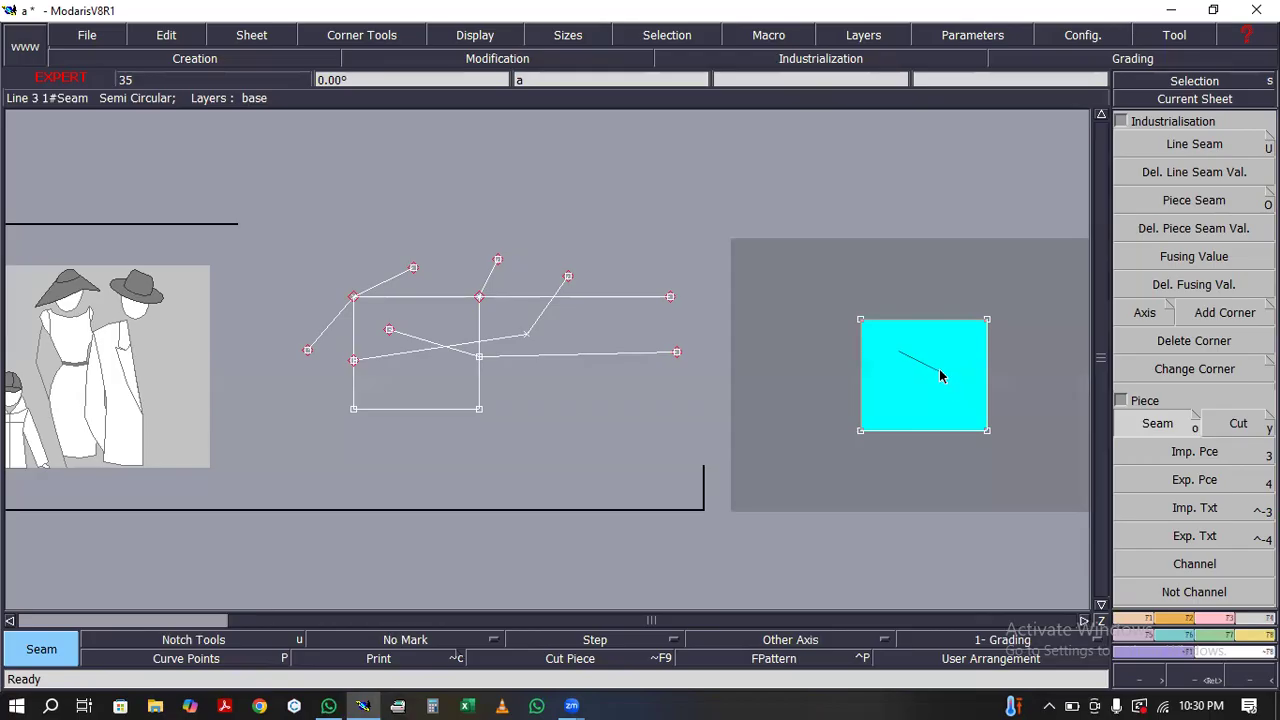
pyautogui.rightClick(939, 369)
pyautogui.click(1104, 618)
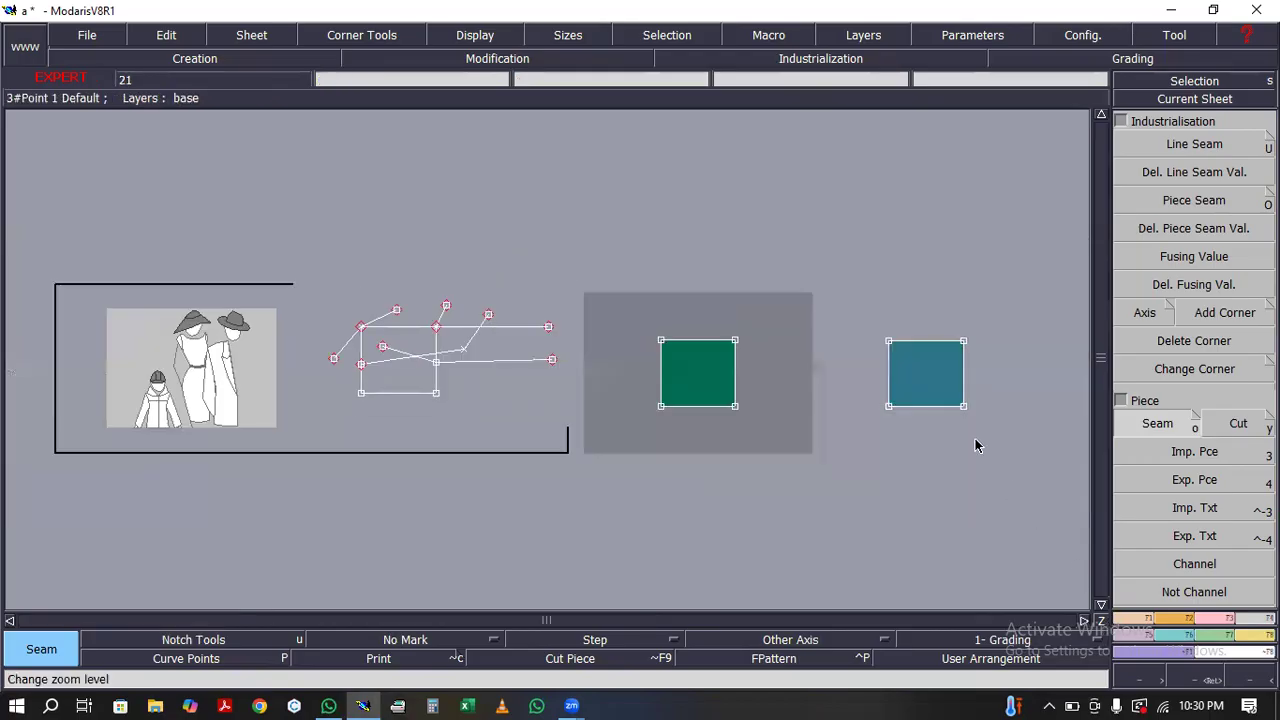
pyautogui.click(1183, 146)
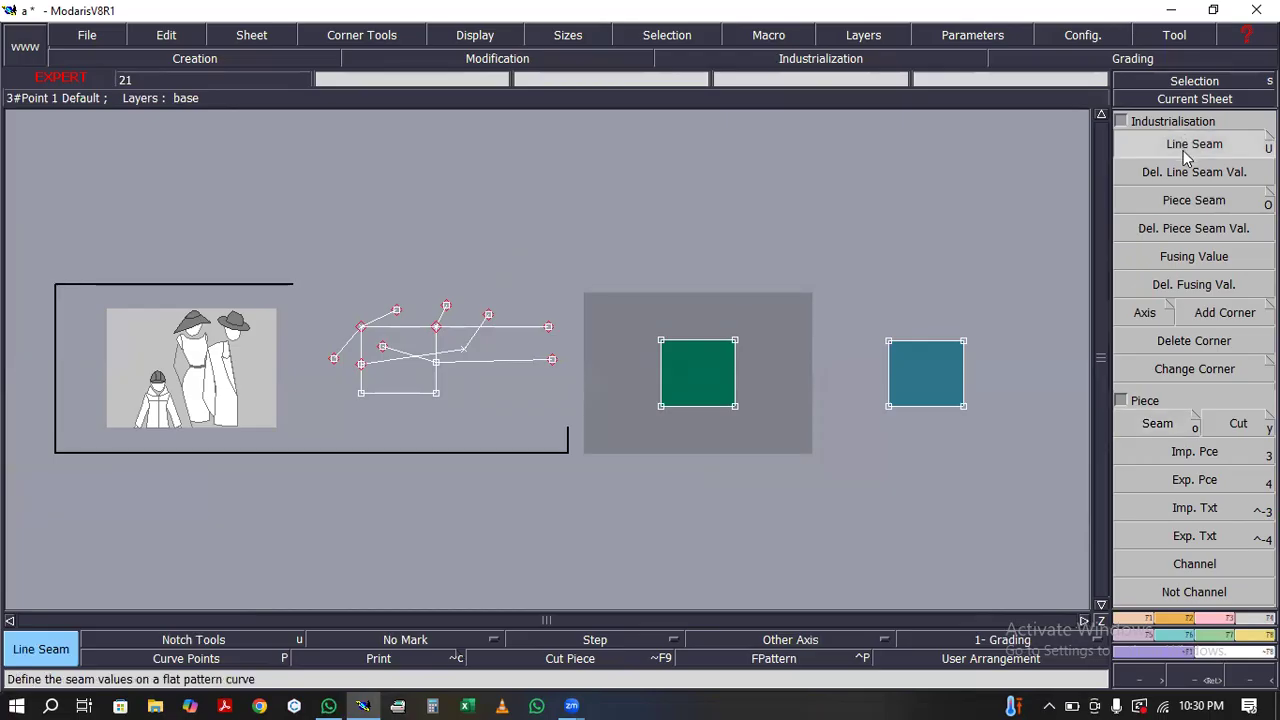
pyautogui.scroll(-2, 720, 404)
pyautogui.scroll(1, 720, 404)
pyautogui.scroll(1, 740, 402)
pyautogui.scroll(-2, 775, 397)
pyautogui.scroll(1, 771, 403)
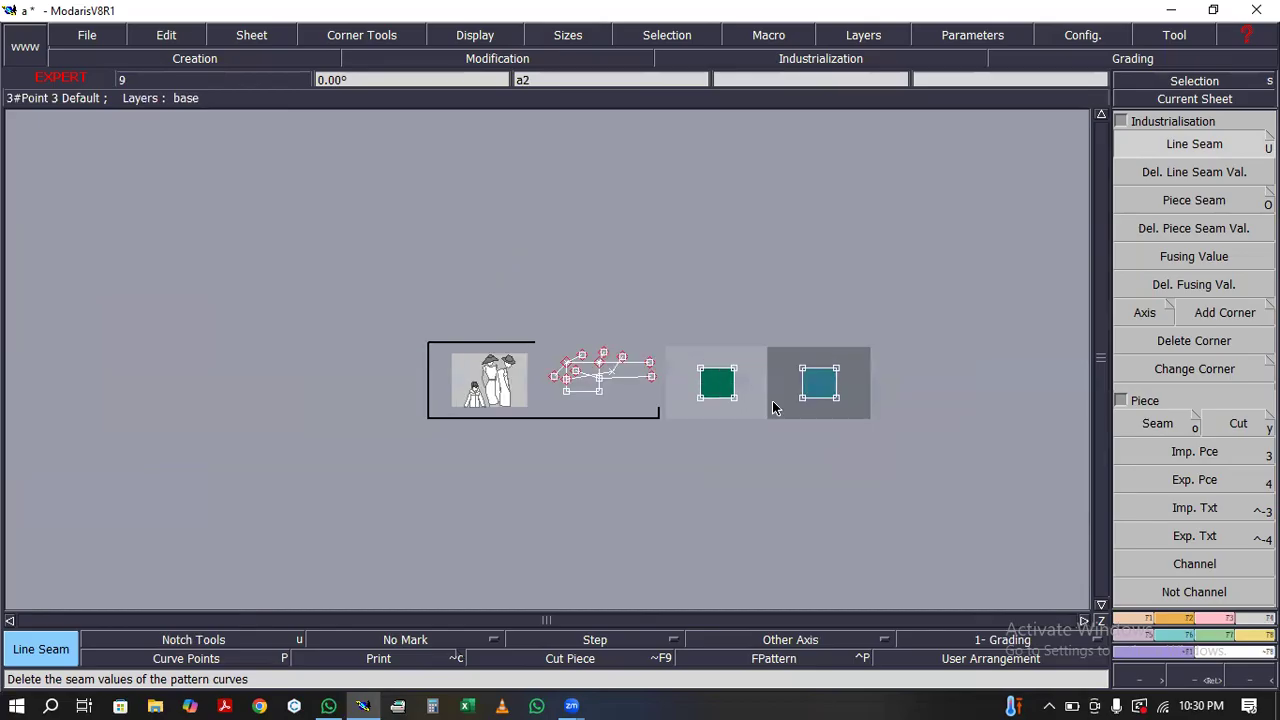
pyautogui.scroll(-1, 785, 401)
pyautogui.scroll(1, 820, 398)
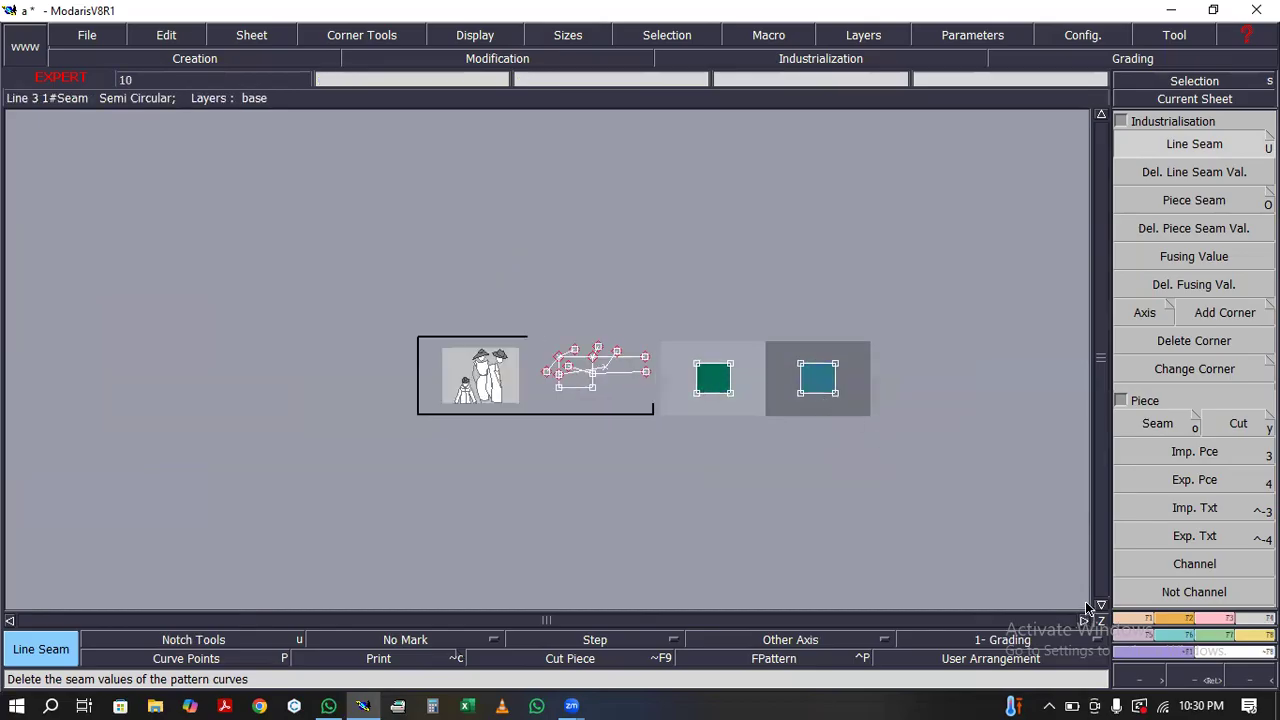
# Select all four sides of the rightmost rectangular piece and give them a line seam of 1 cm at beginning and end
pyautogui.click(1210, 680)
pyautogui.moveTo(894, 345); pyautogui.dragTo(672, 432)
pyautogui.click(1186, 146)
pyautogui.moveTo(864, 226); pyautogui.dragTo(568, 458)
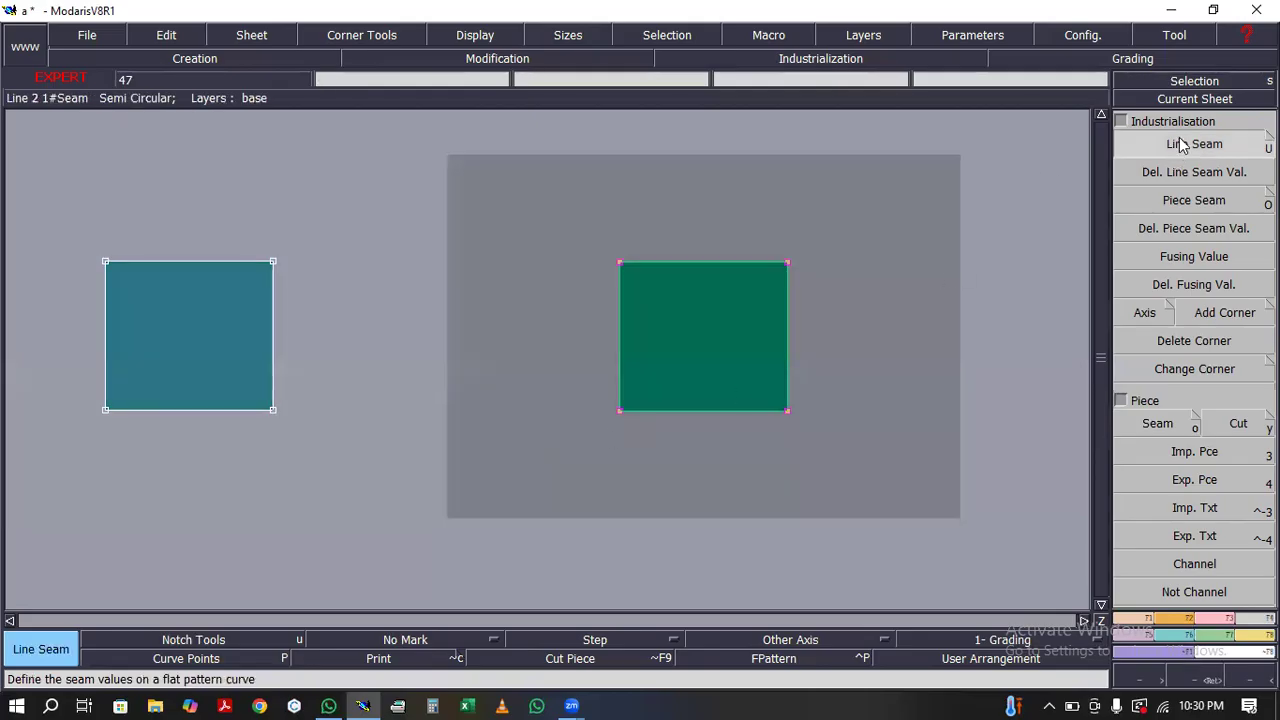
pyautogui.click(705, 274)
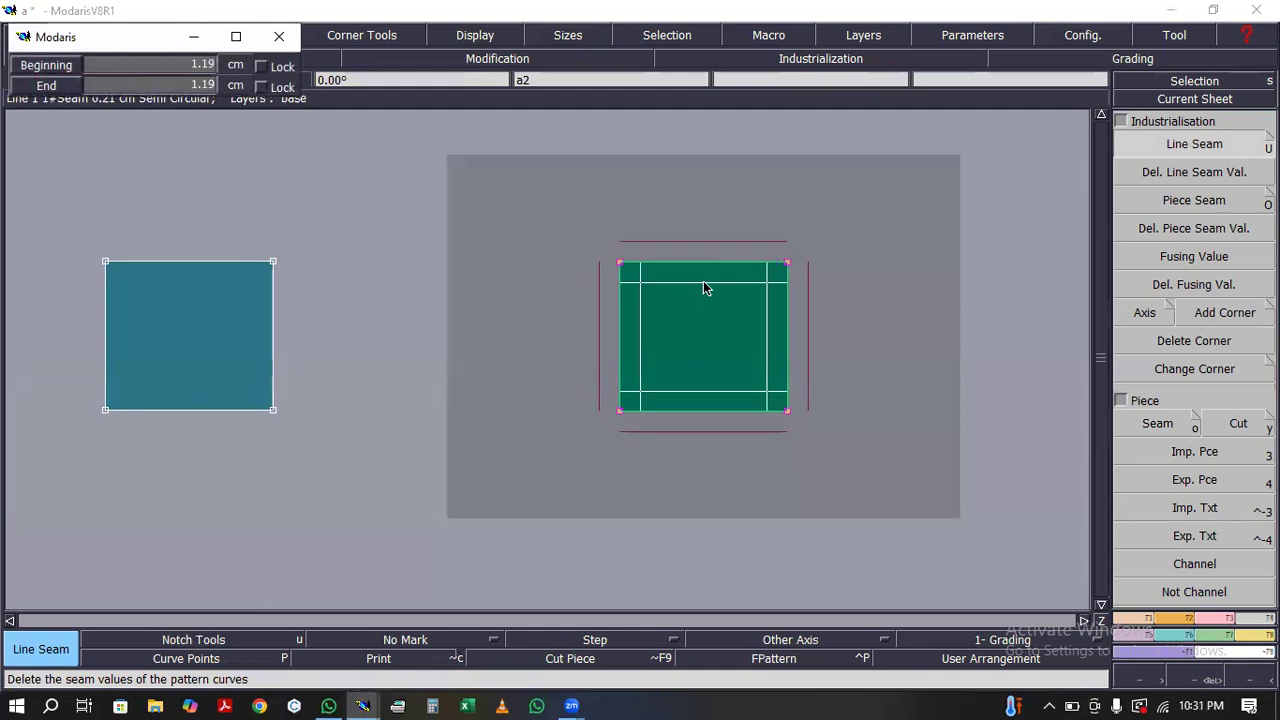
pyautogui.press('Down')
pyautogui.write('1')
pyautogui.press('Down')
pyautogui.write('1')
pyautogui.press('Return')
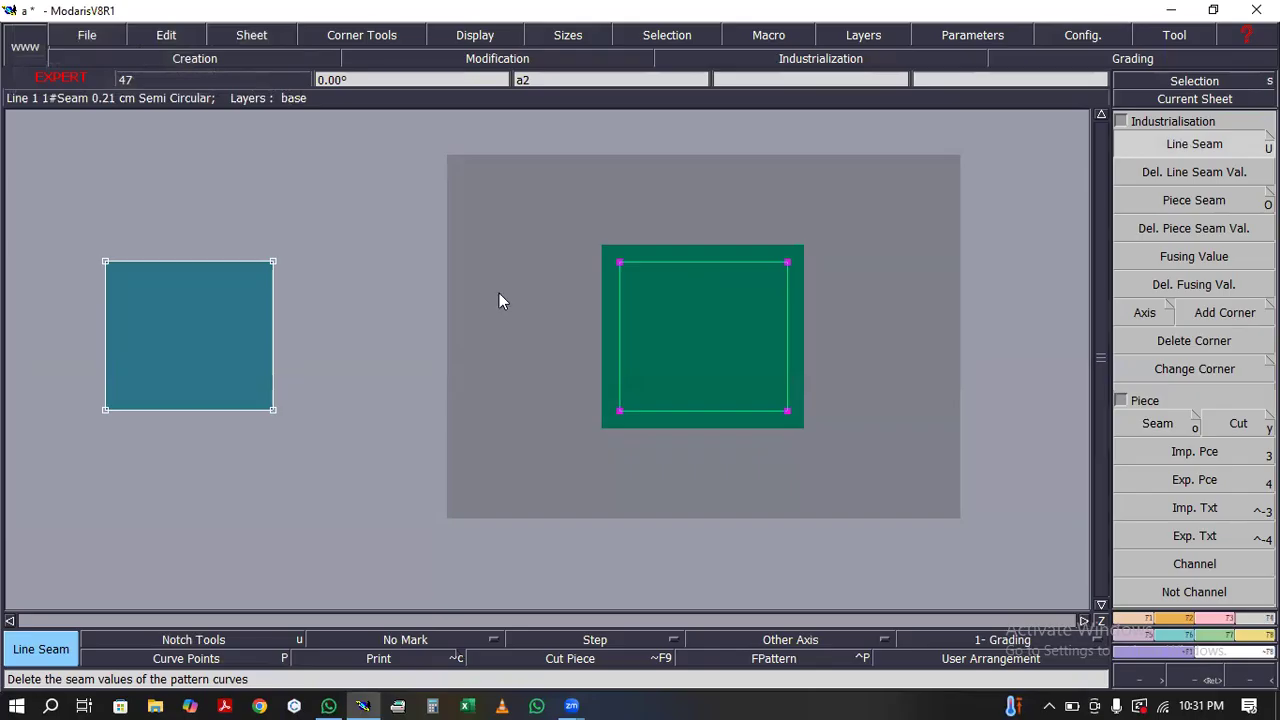
# Set the four sides' line seam to 1 cm at the beginning and 0 at the end, and display the cut piece outline
pyautogui.click(712, 266)
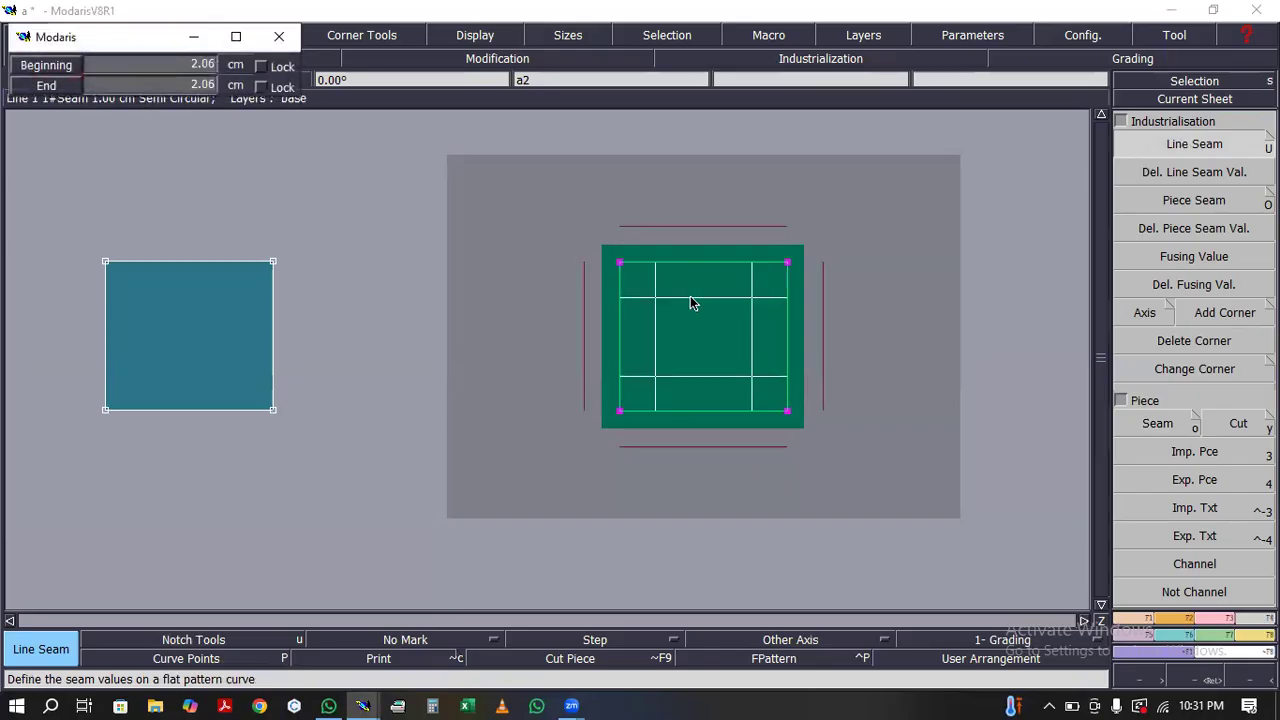
pyautogui.press('Down')
pyautogui.write('1')
pyautogui.press('Down')
pyautogui.write('0')
pyautogui.press('Return')
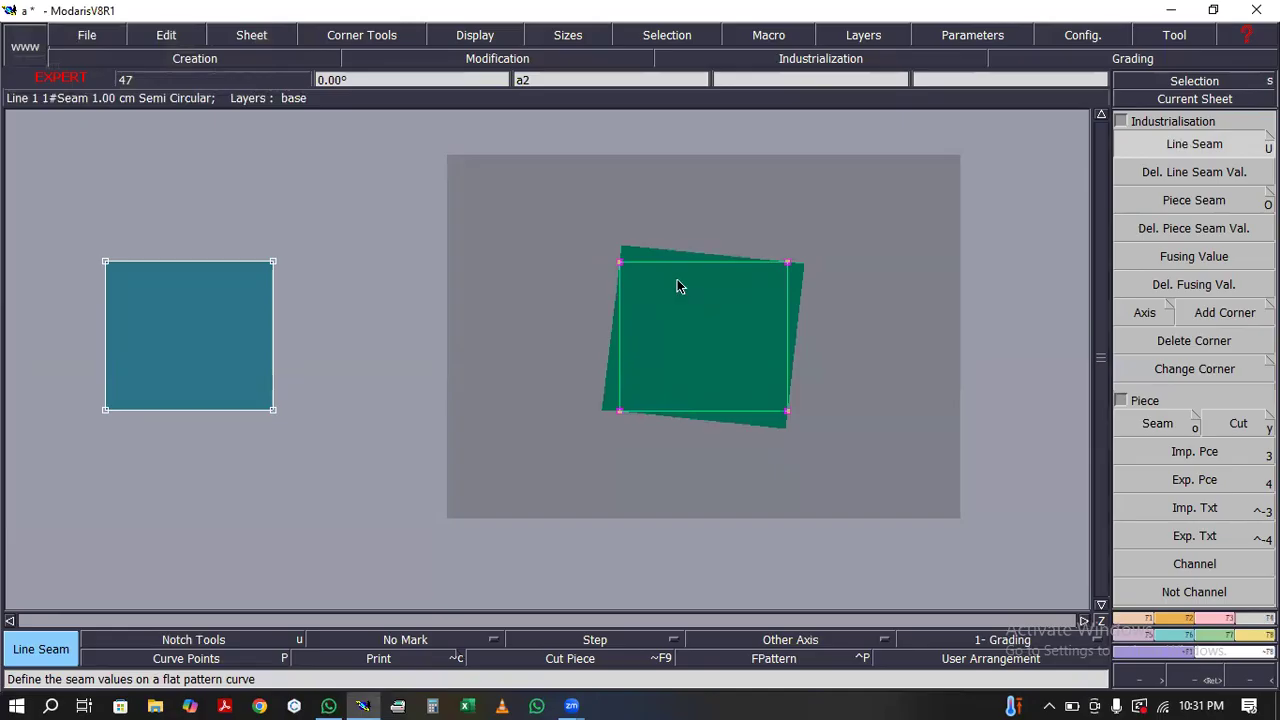
pyautogui.click(590, 658)
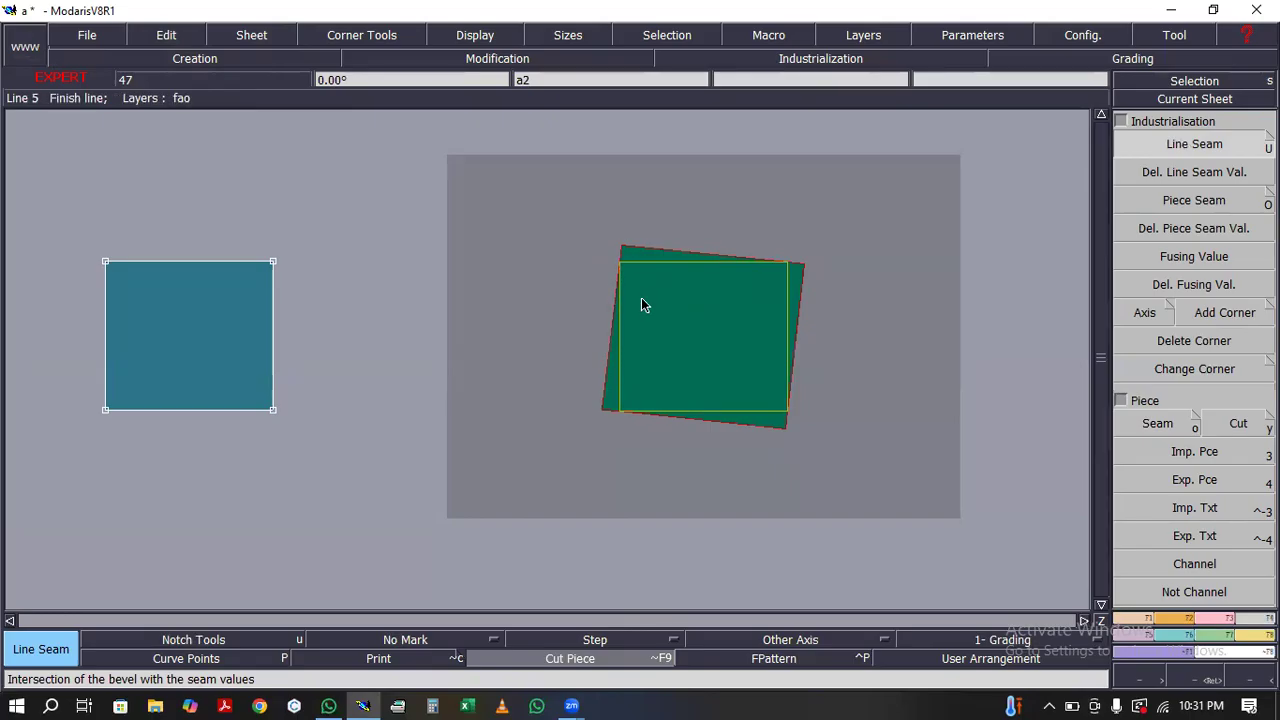
# Turn off the cut piece display and delete the line seam values from all four sides of the piece
pyautogui.click(1158, 172)
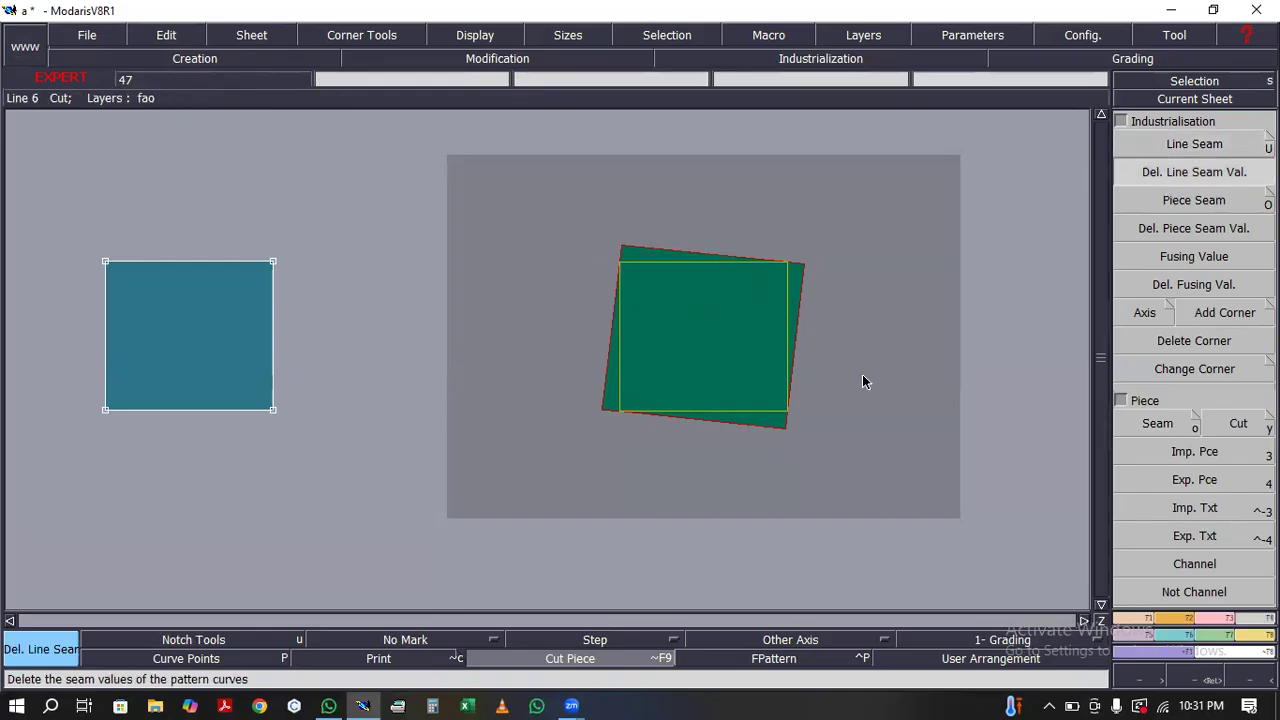
pyautogui.click(568, 660)
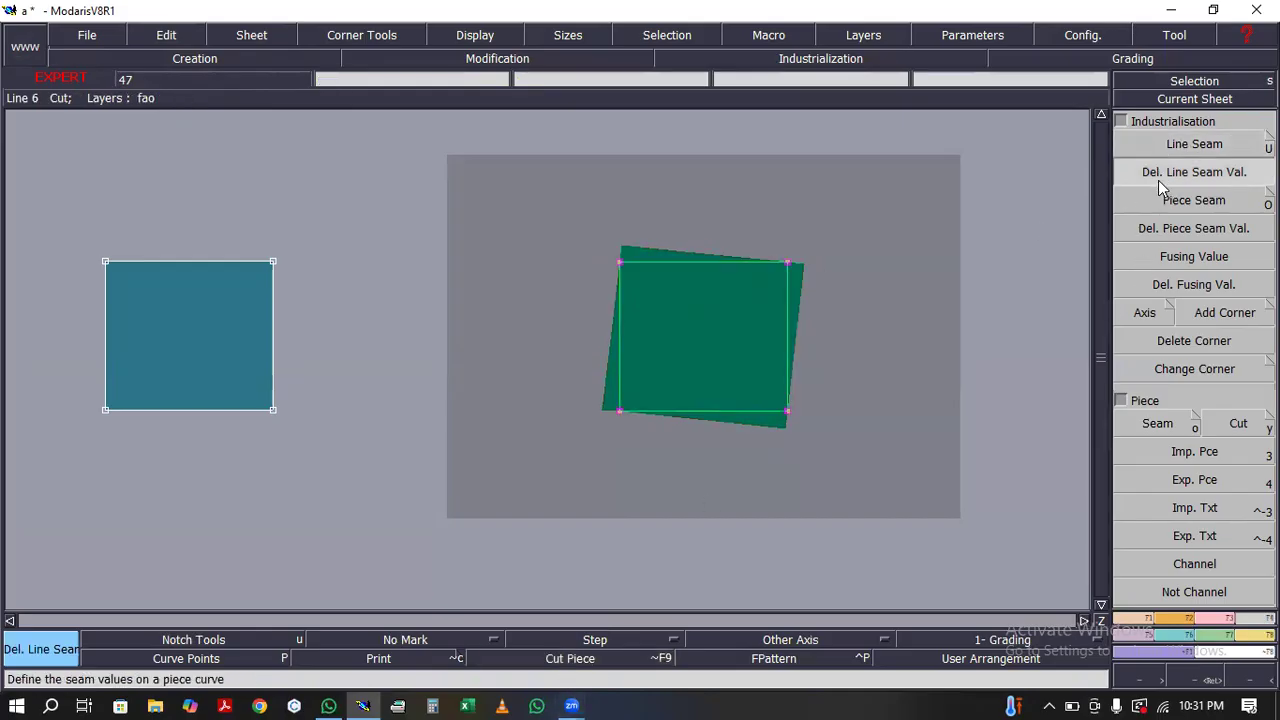
pyautogui.click(675, 314)
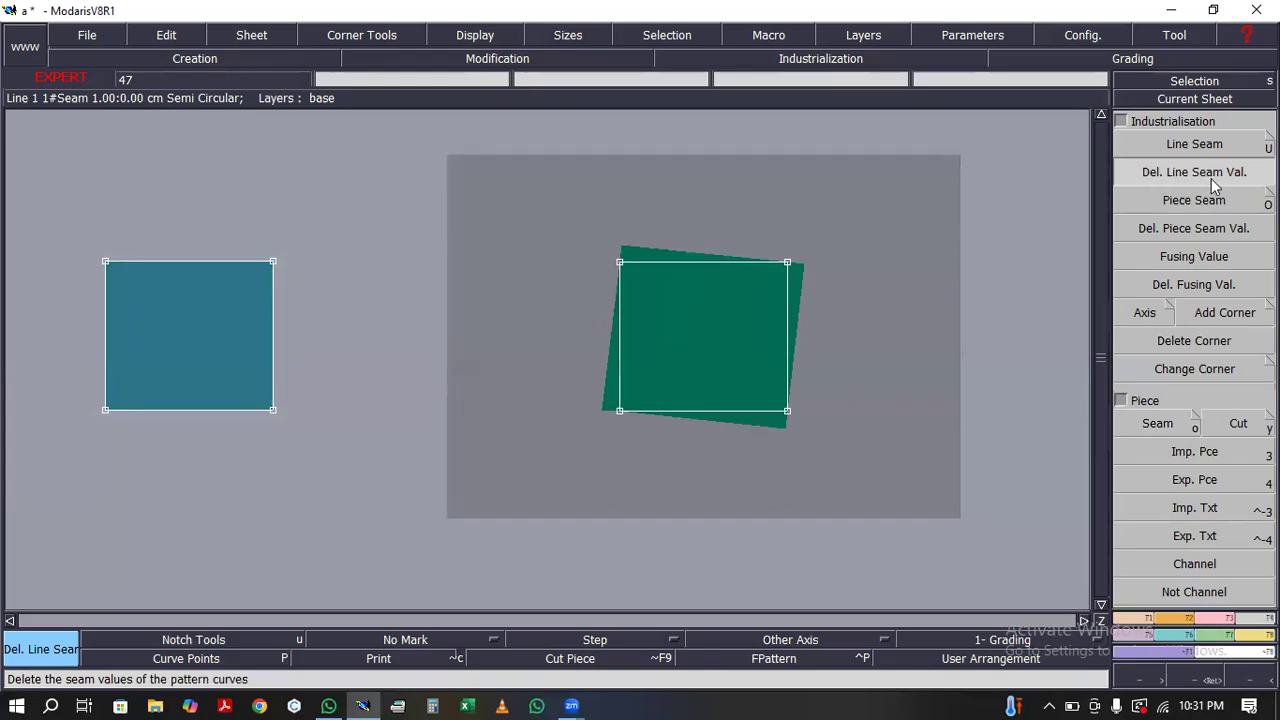
pyautogui.click(643, 262)
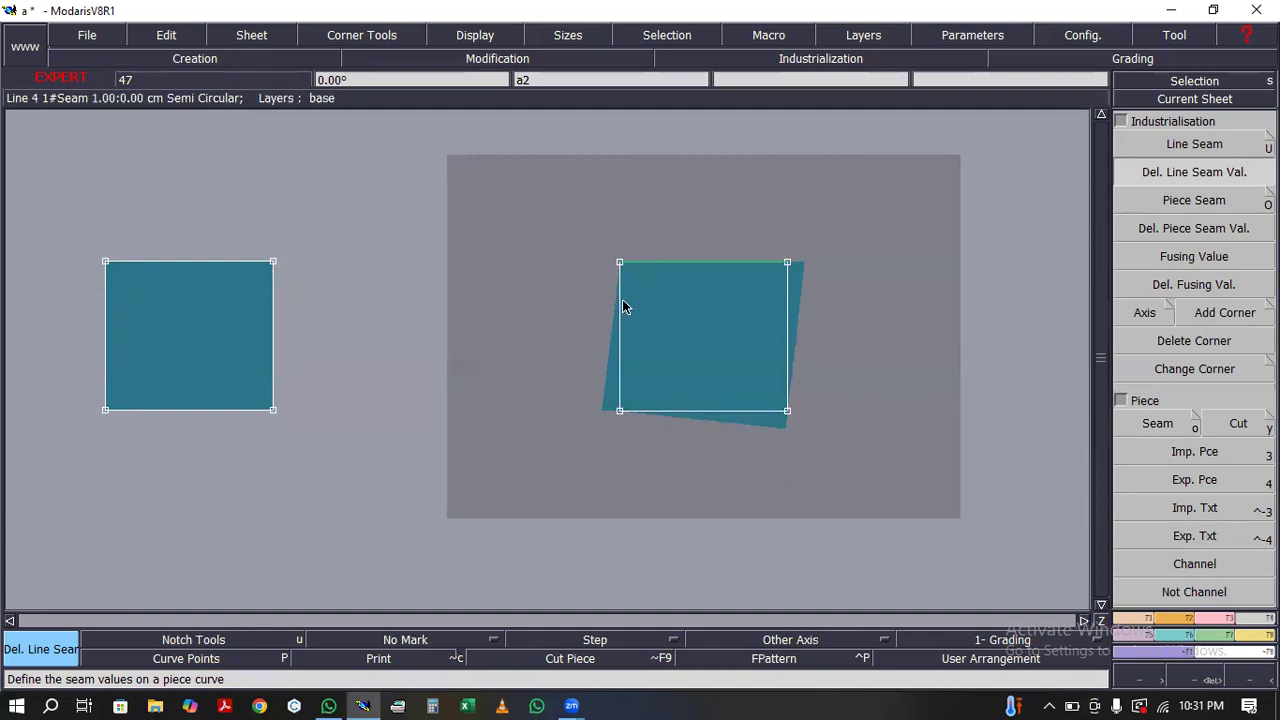
pyautogui.click(622, 302)
pyautogui.click(668, 411)
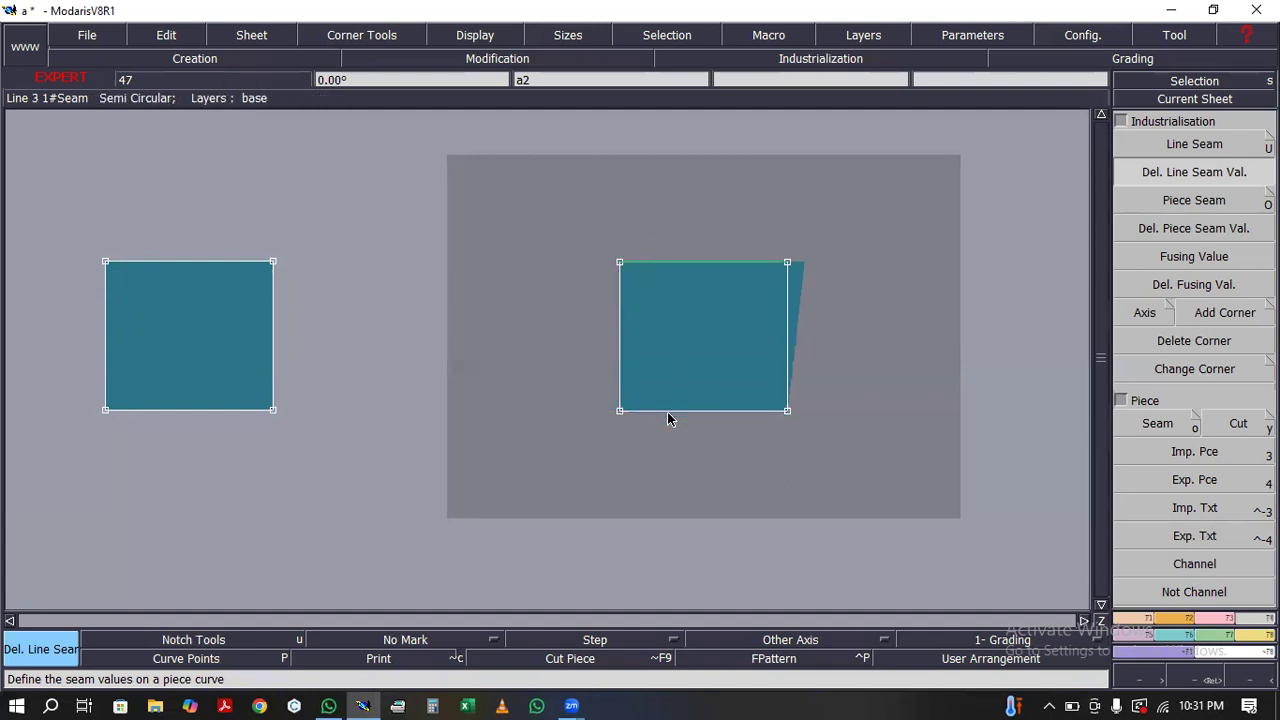
pyautogui.click(786, 343)
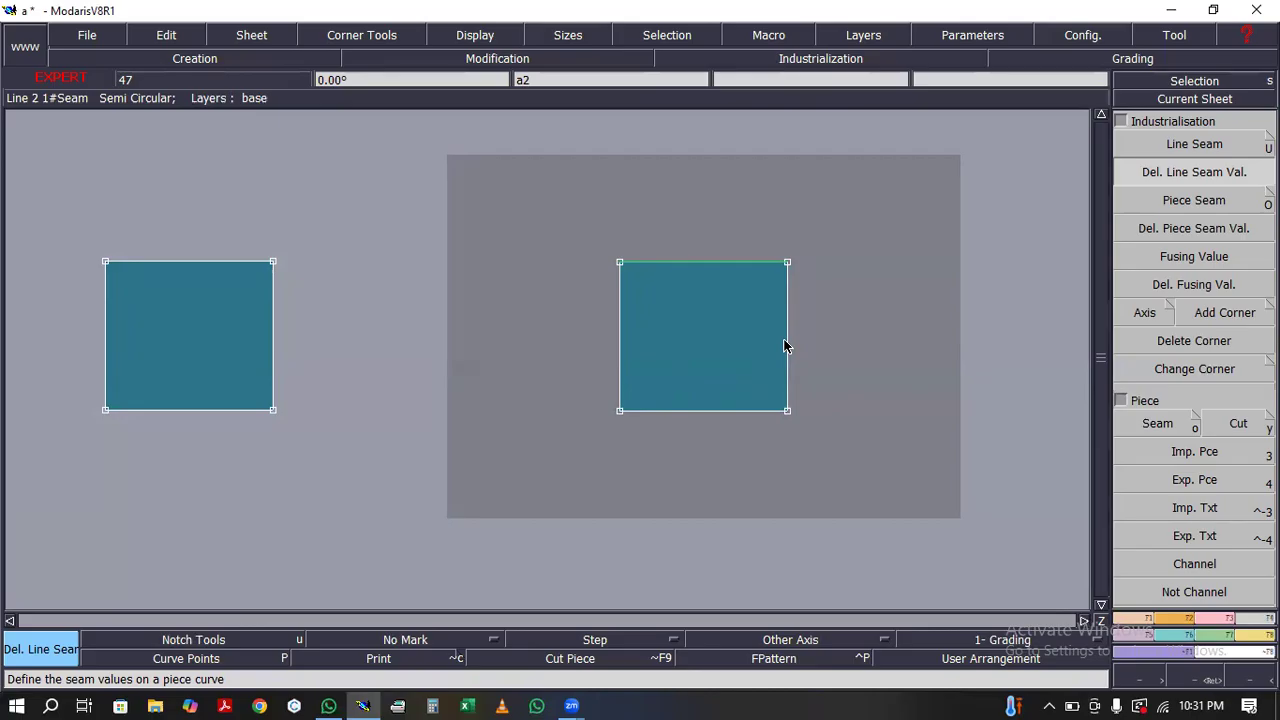
# Draw a horizontal Grain Line Axis 'DF' across the rightmost piece, and redraw it shorter in the piece's upper part
pyautogui.click(1170, 304)
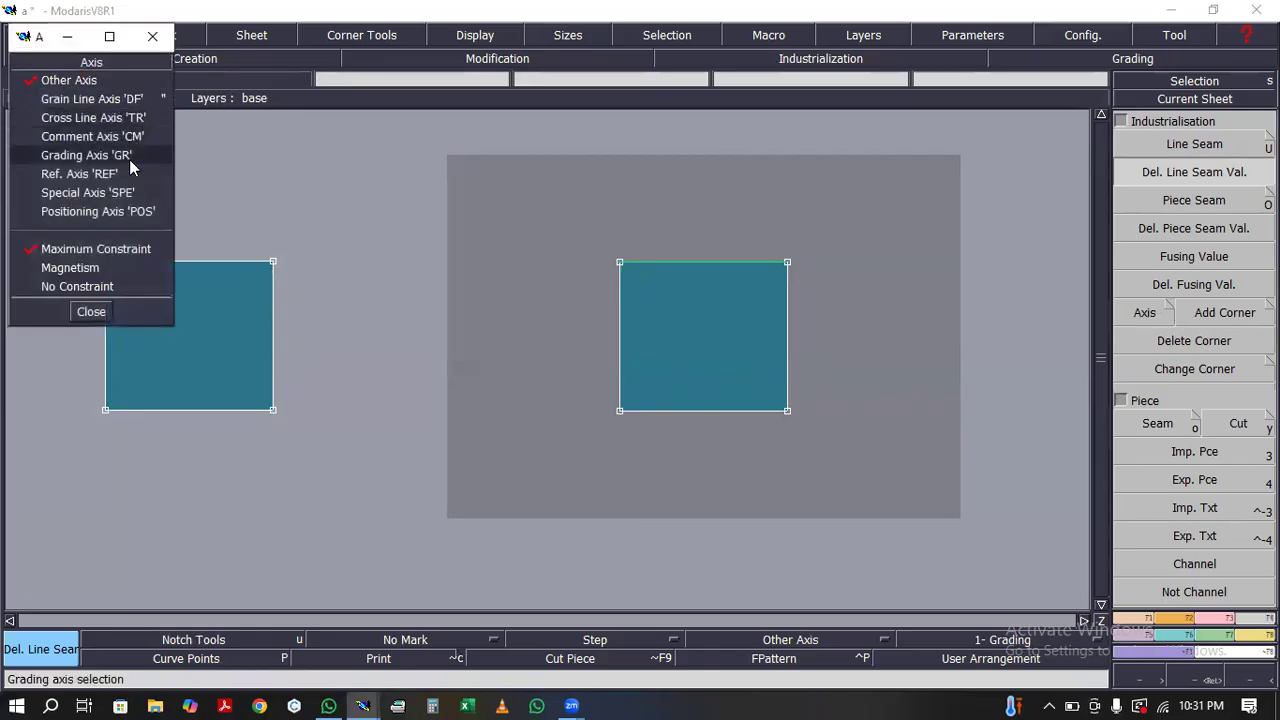
pyautogui.click(105, 100)
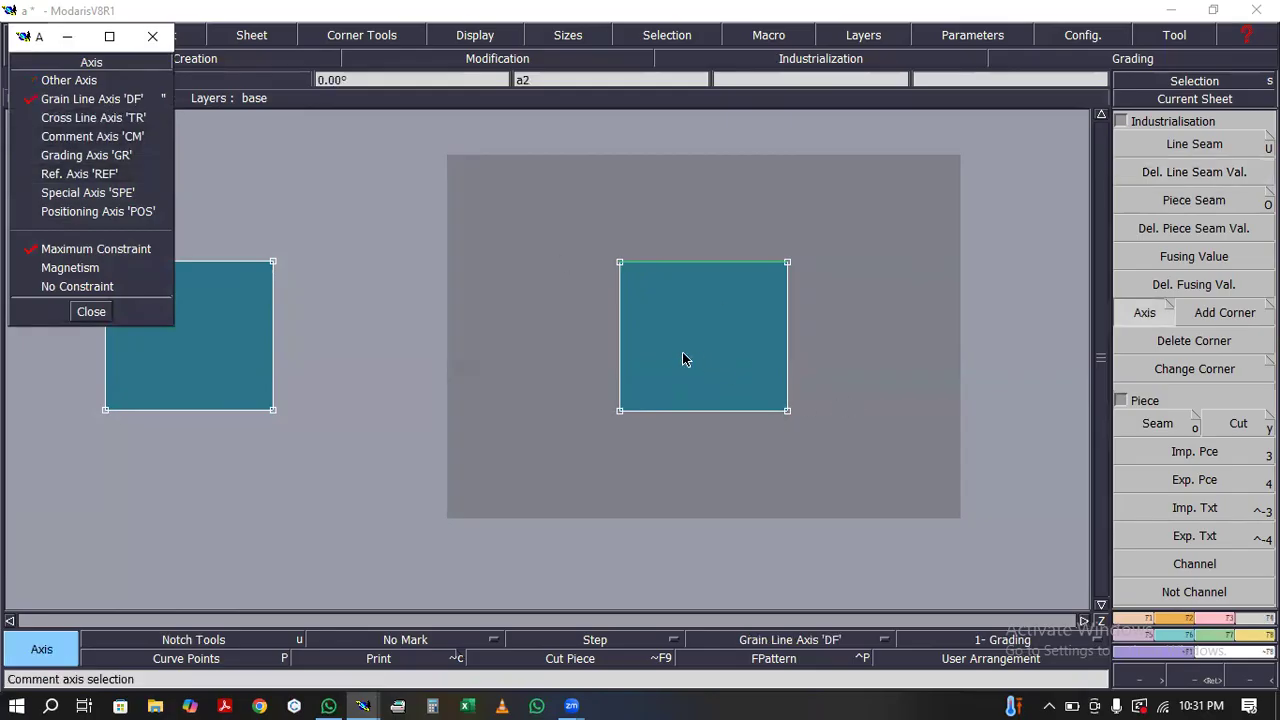
pyautogui.click(649, 337)
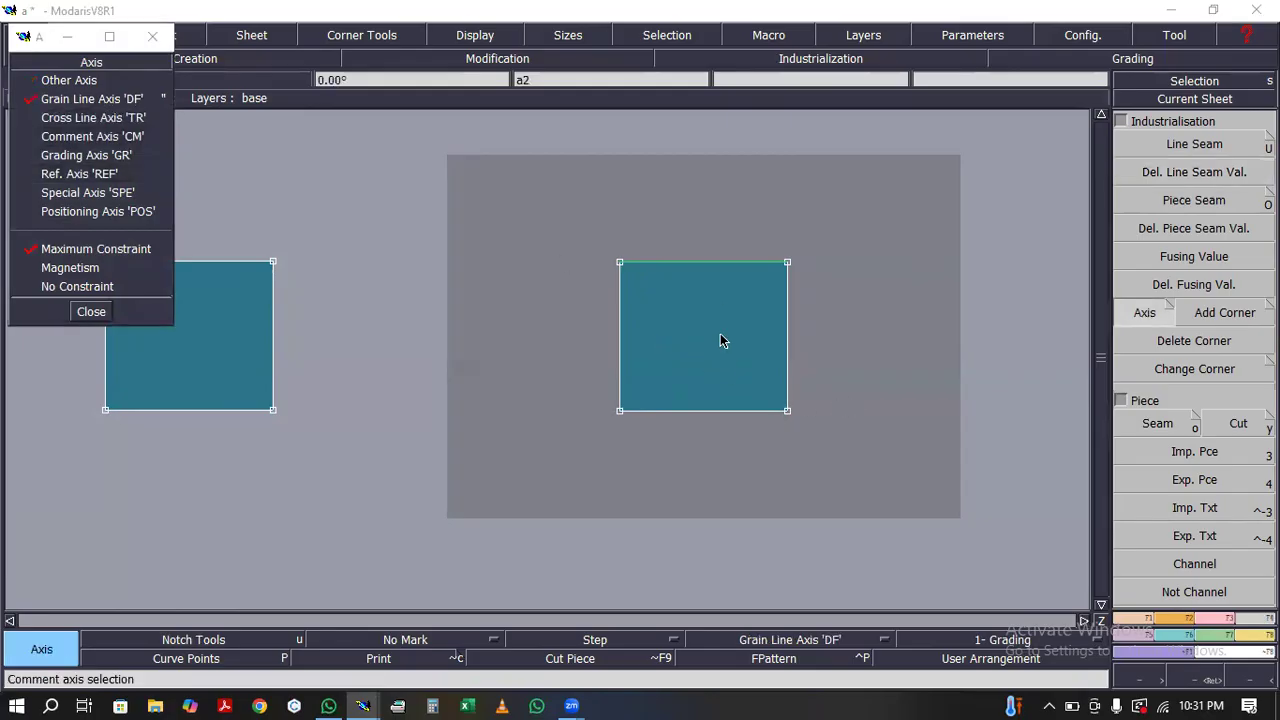
pyautogui.click(761, 347)
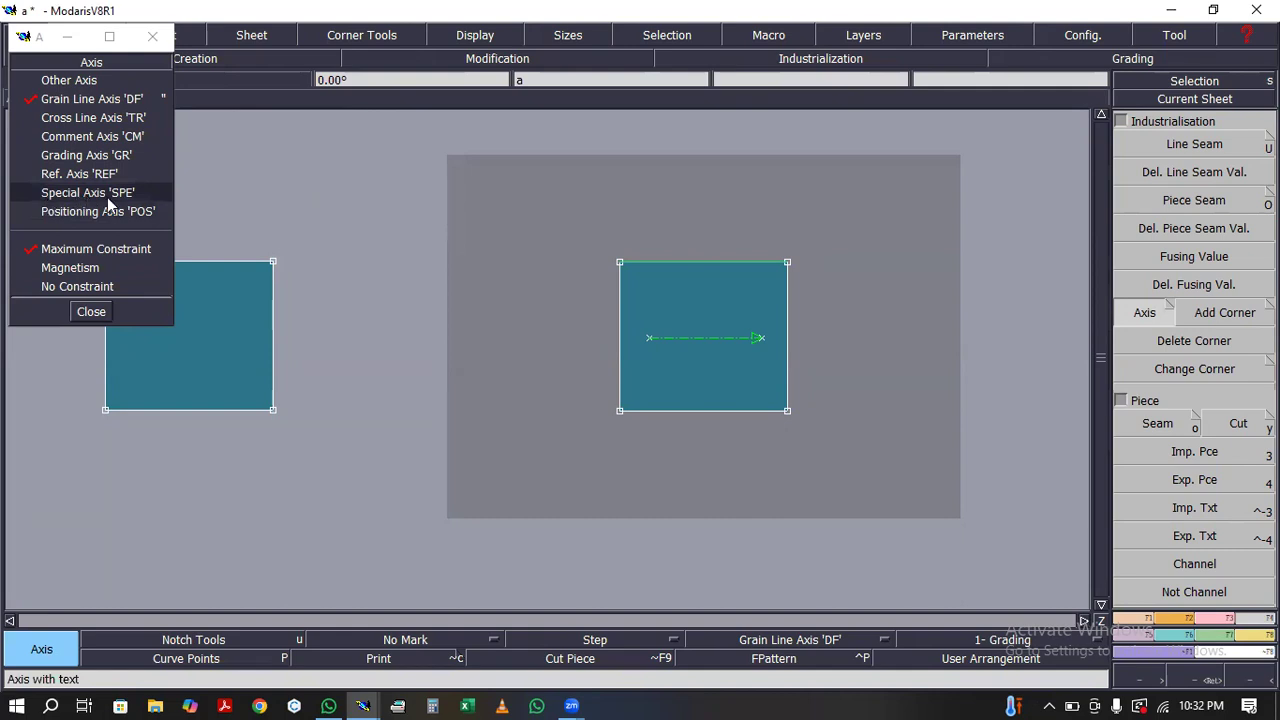
pyautogui.click(667, 297)
pyautogui.click(706, 297)
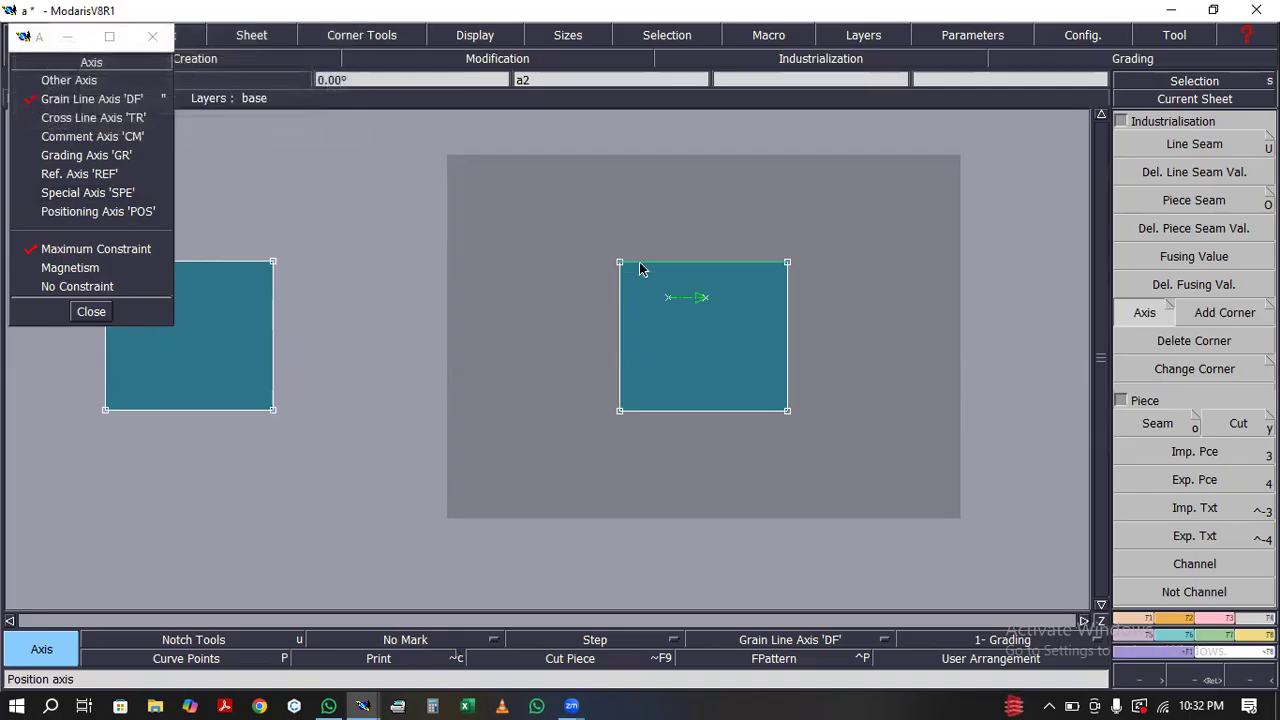
# Draw a horizontal Special Axis 'SPE' inside the same piece, below the grain line
pyautogui.click(80, 192)
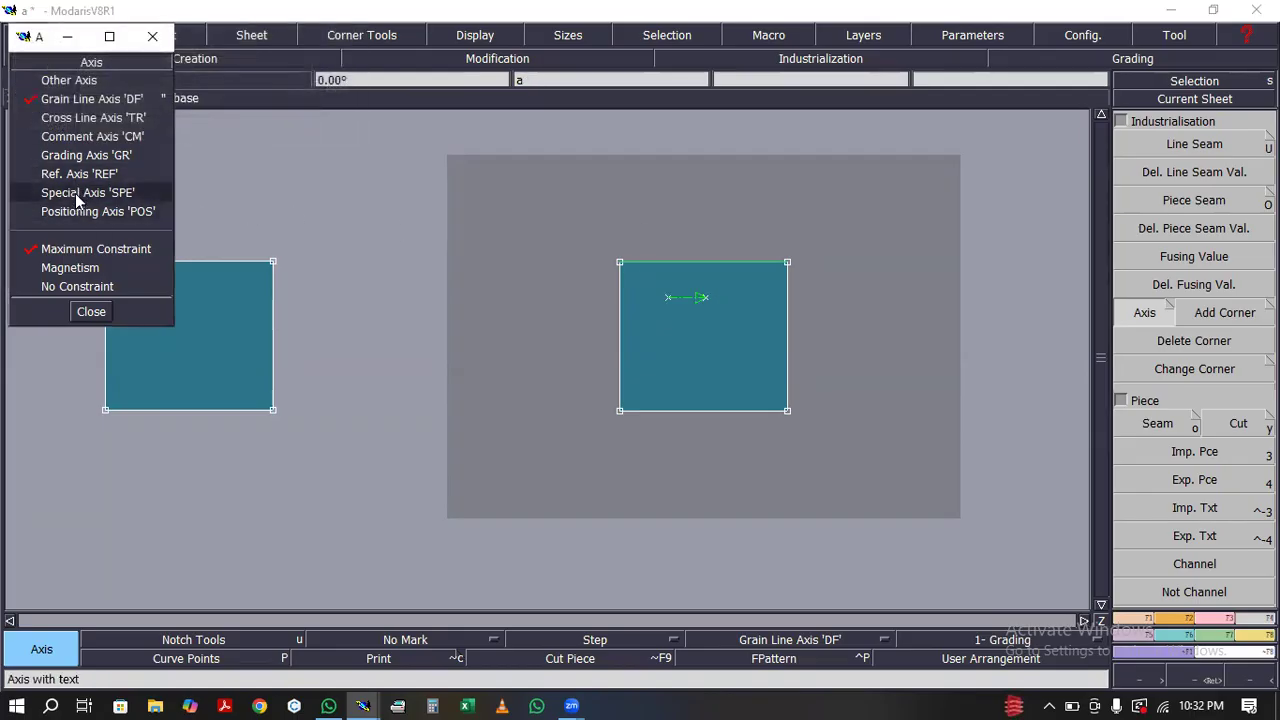
pyautogui.click(667, 333)
pyautogui.click(746, 333)
pyautogui.click(249, 37)
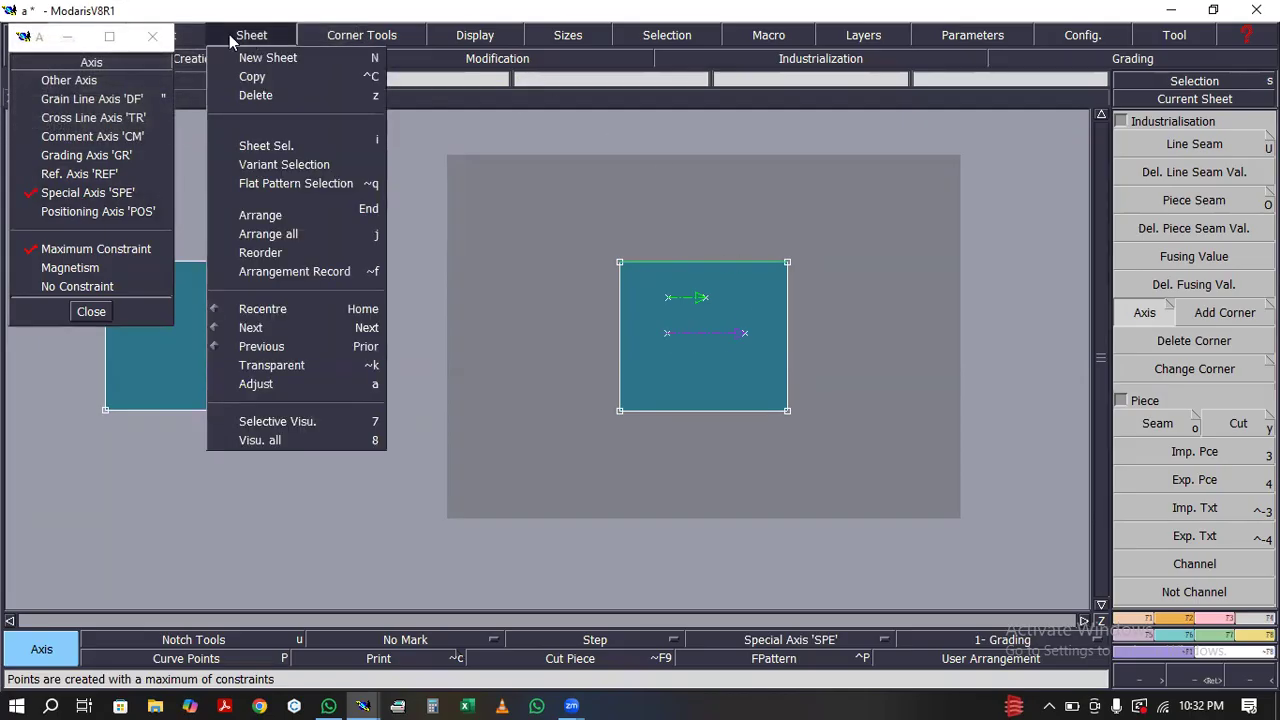
pyautogui.click(47, 38)
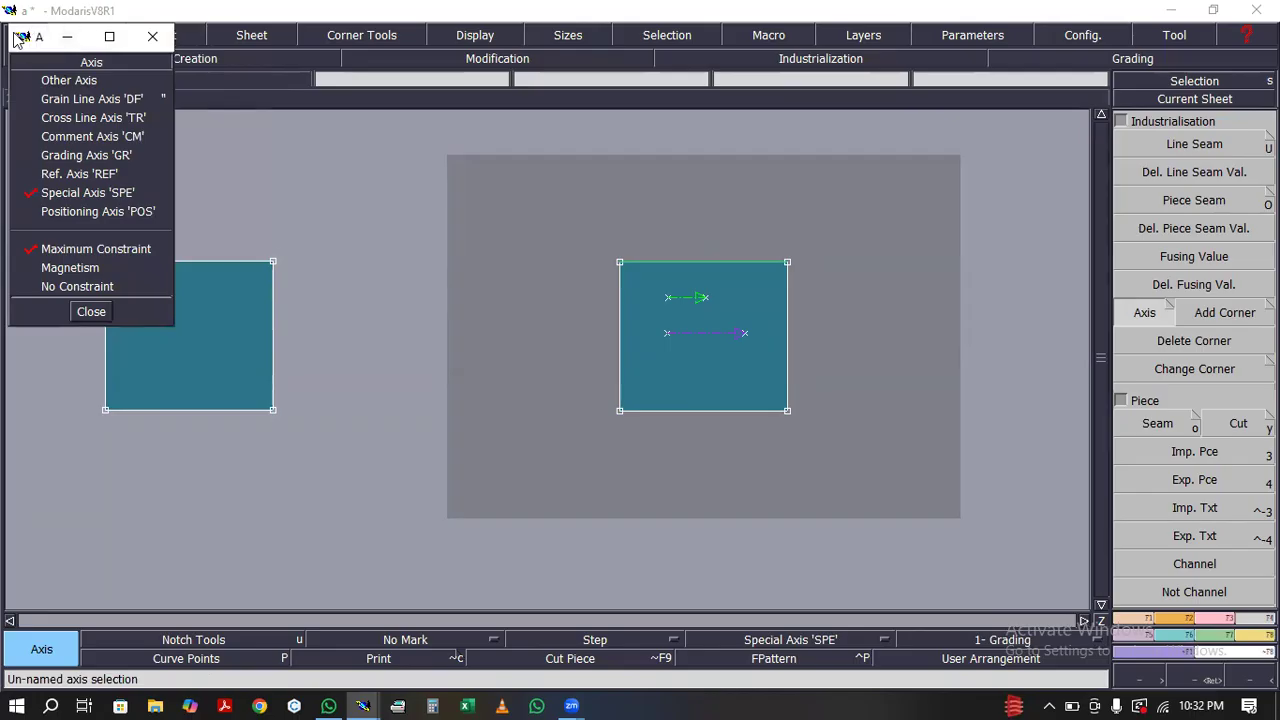
# Move the axis options window aside and add the text 'aaaaaaa' to the special axis of the rightmost piece
pyautogui.moveTo(17, 40); pyautogui.dragTo(24, 149)
pyautogui.click(150, 38)
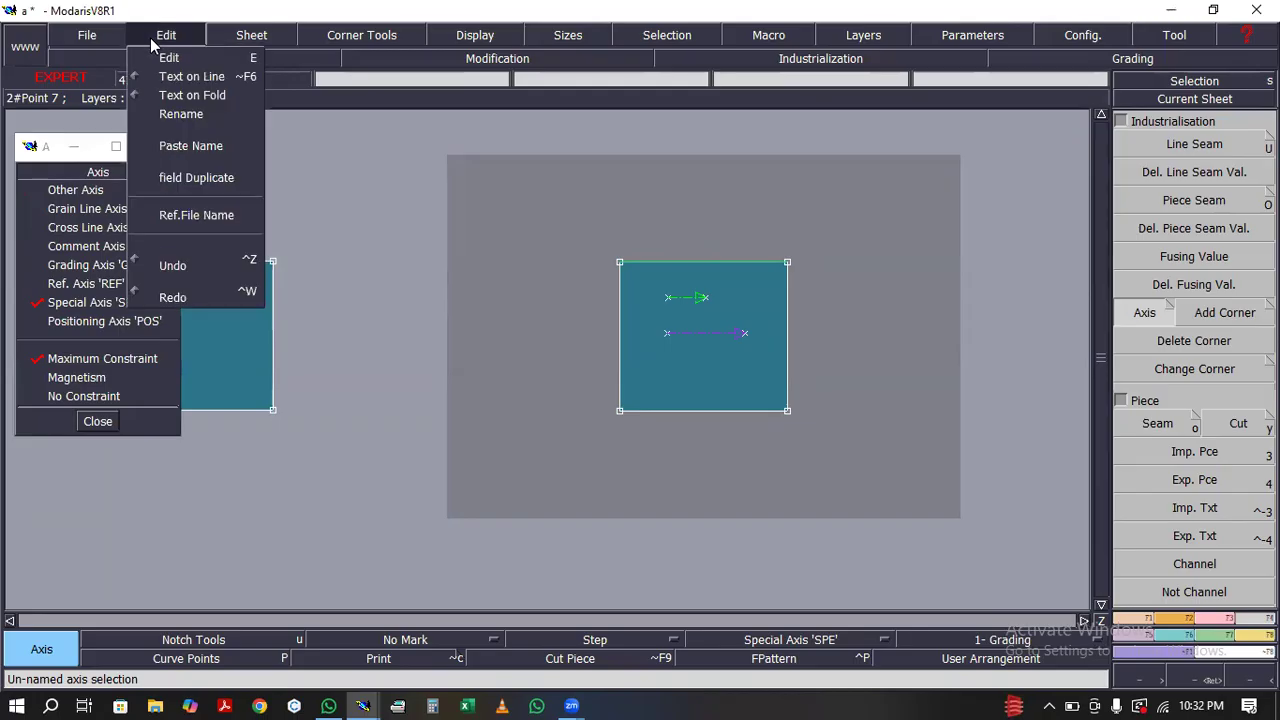
pyautogui.click(178, 60)
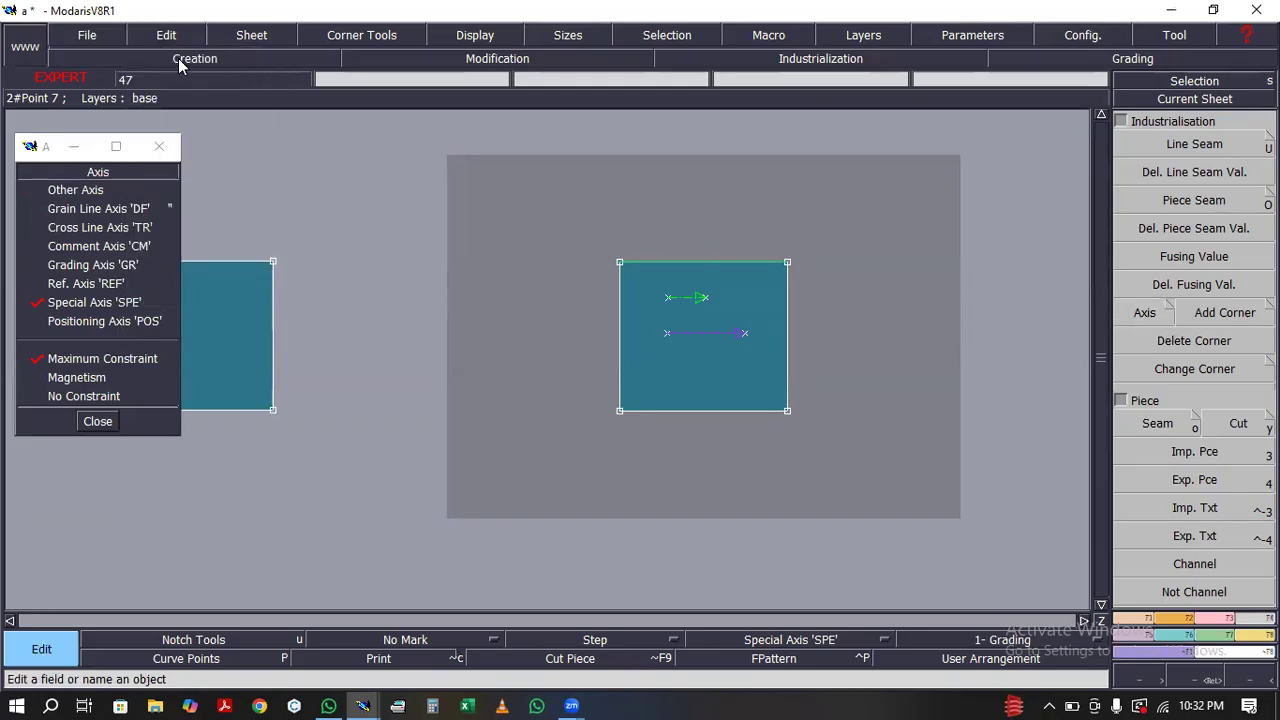
pyautogui.click(166, 36)
pyautogui.click(168, 60)
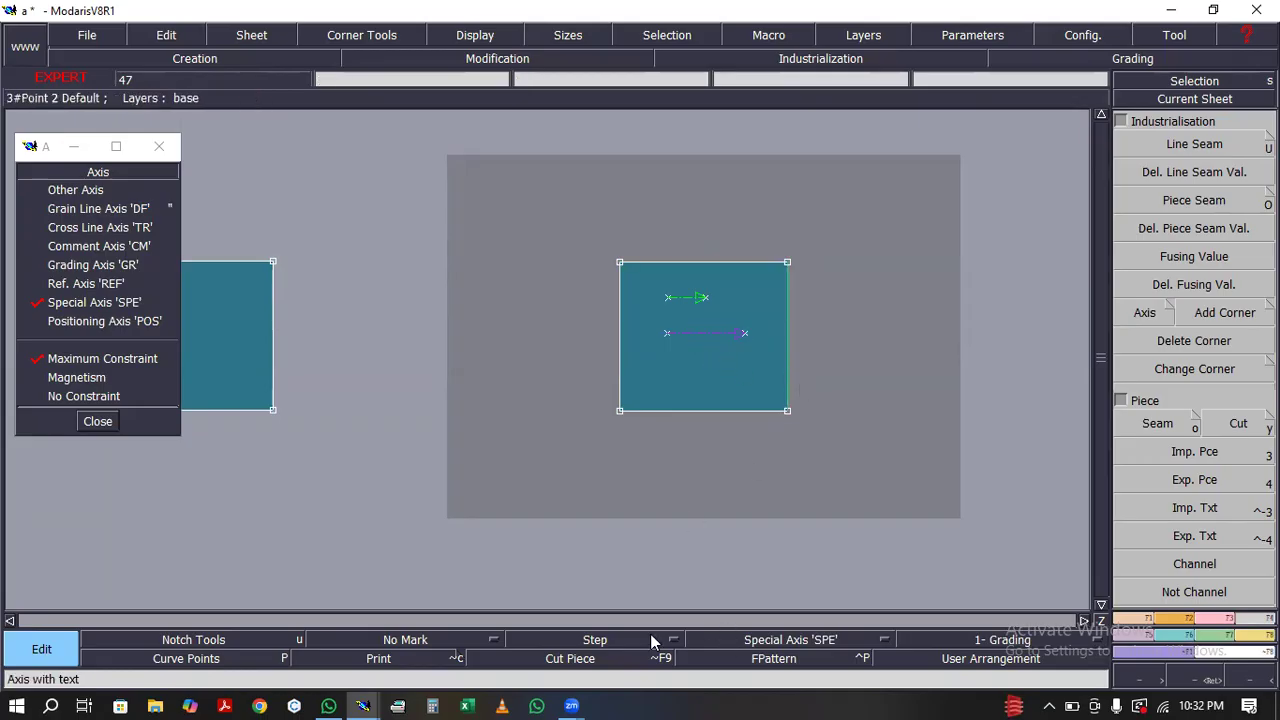
pyautogui.click(713, 341)
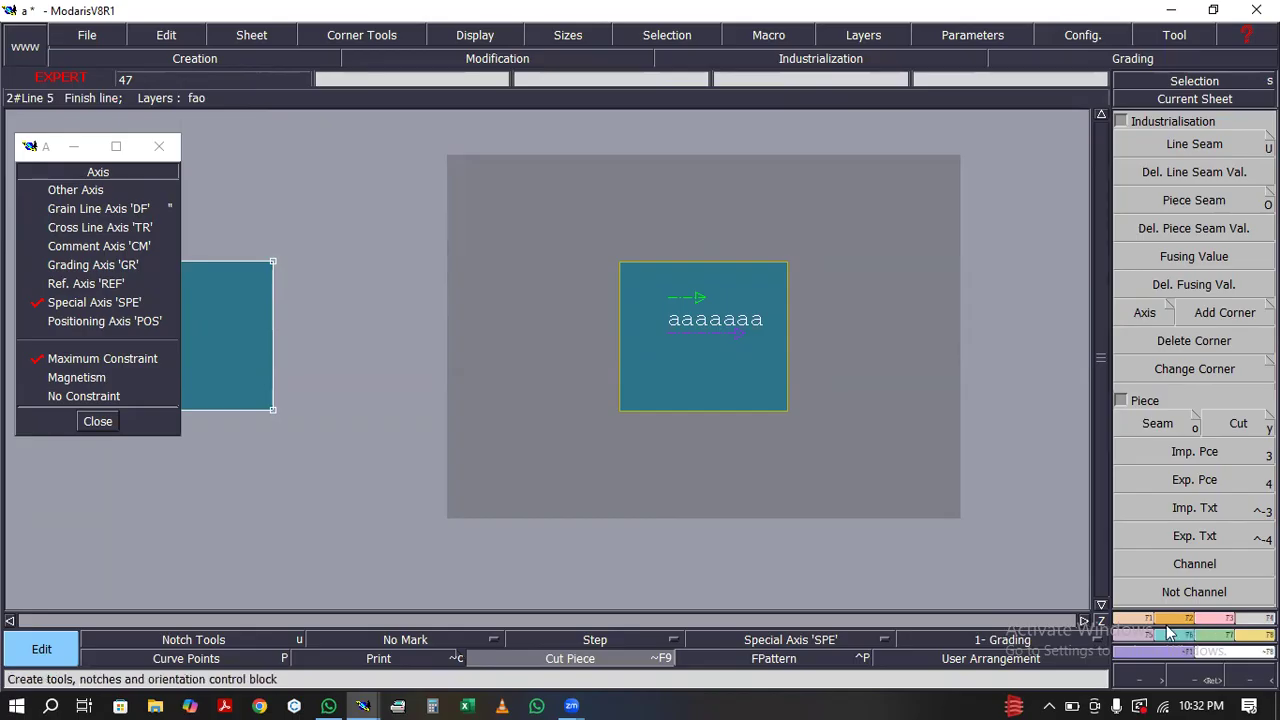
# Browse the piece and grading tools, and import a size evolution file with Imp. EVT
pyautogui.click(1121, 124)
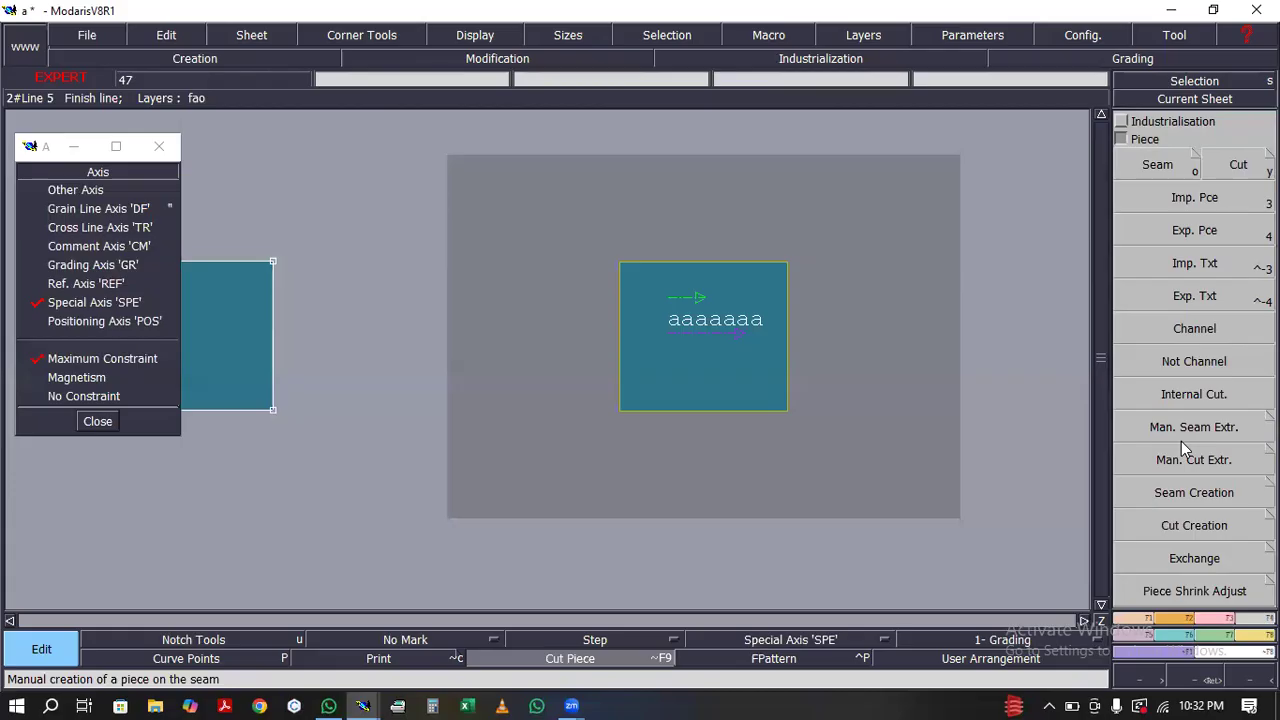
pyautogui.click(1190, 634)
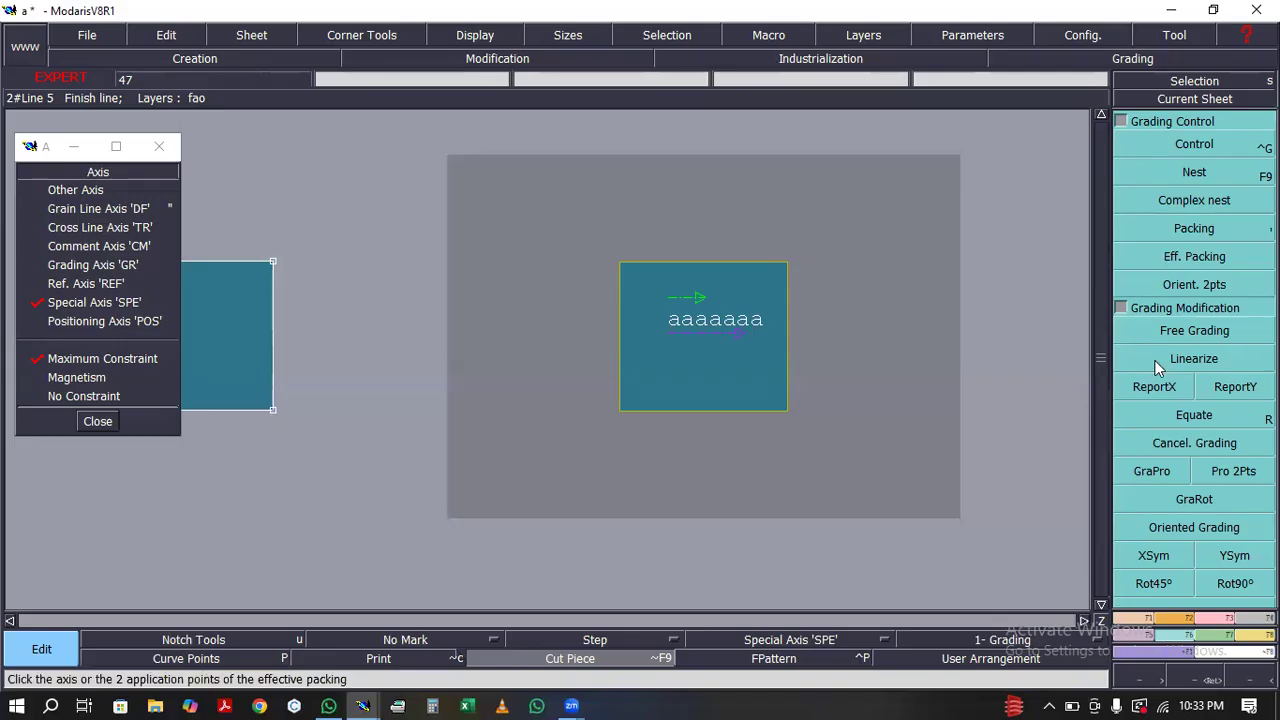
pyautogui.click(1216, 638)
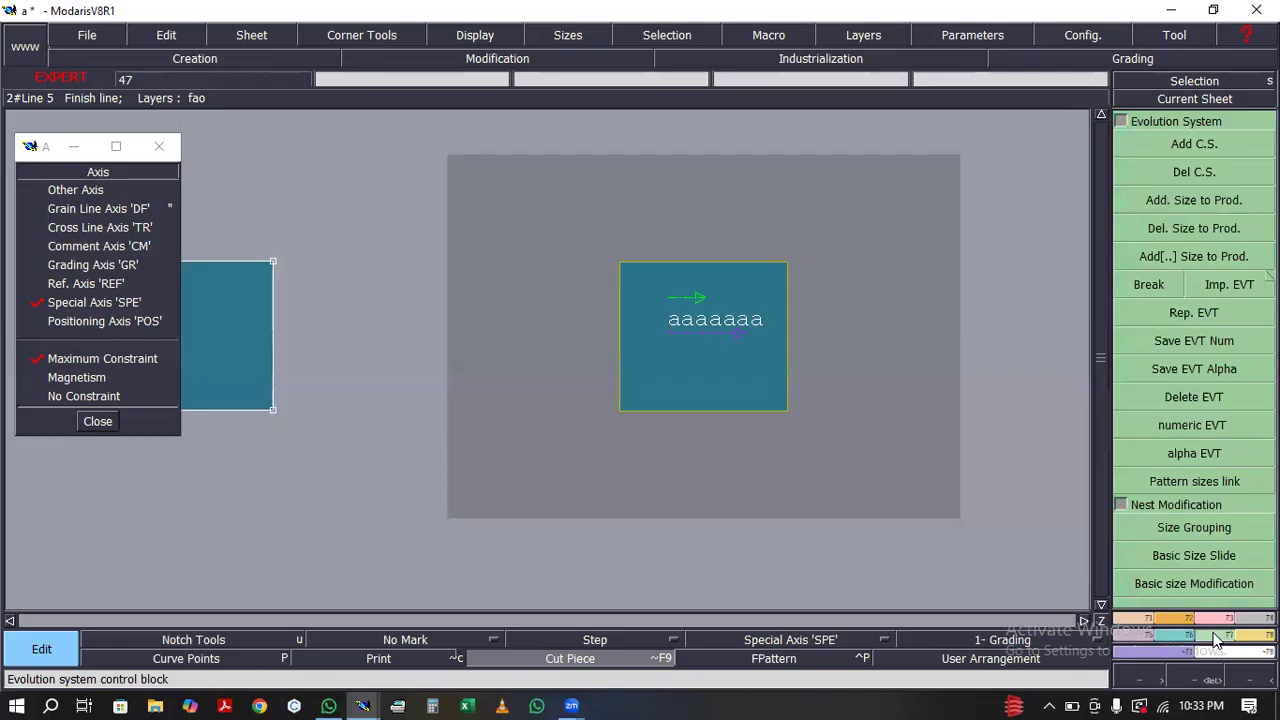
pyautogui.click(1222, 285)
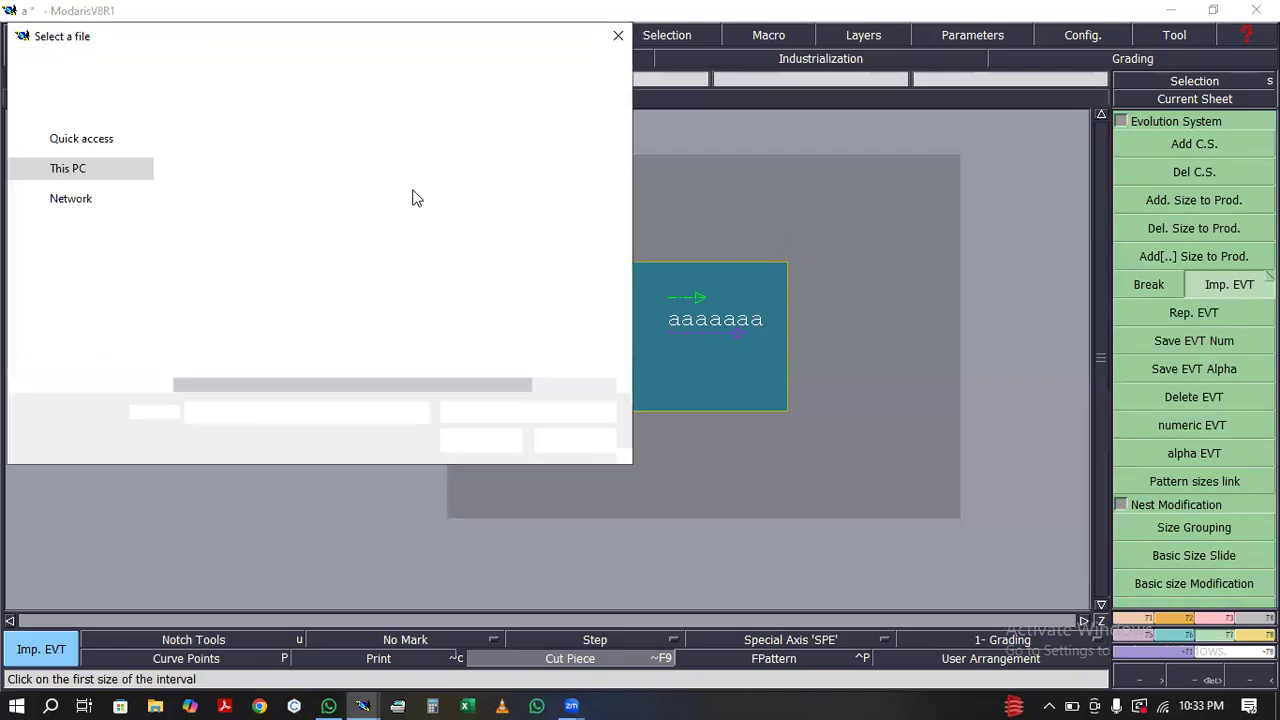
pyautogui.doubleClick(211, 230)
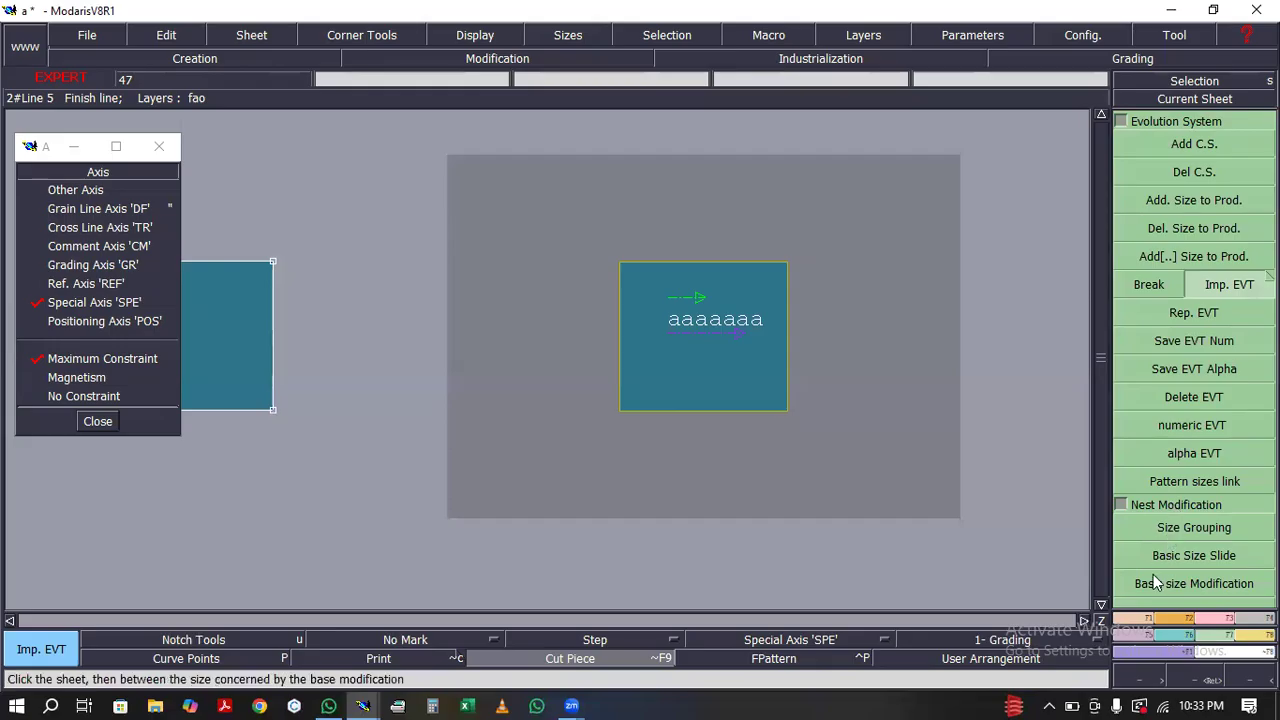
# Look over the nest modification and measurement tools, opening the measurement spreadsheet and closing it again
pyautogui.click(1122, 121)
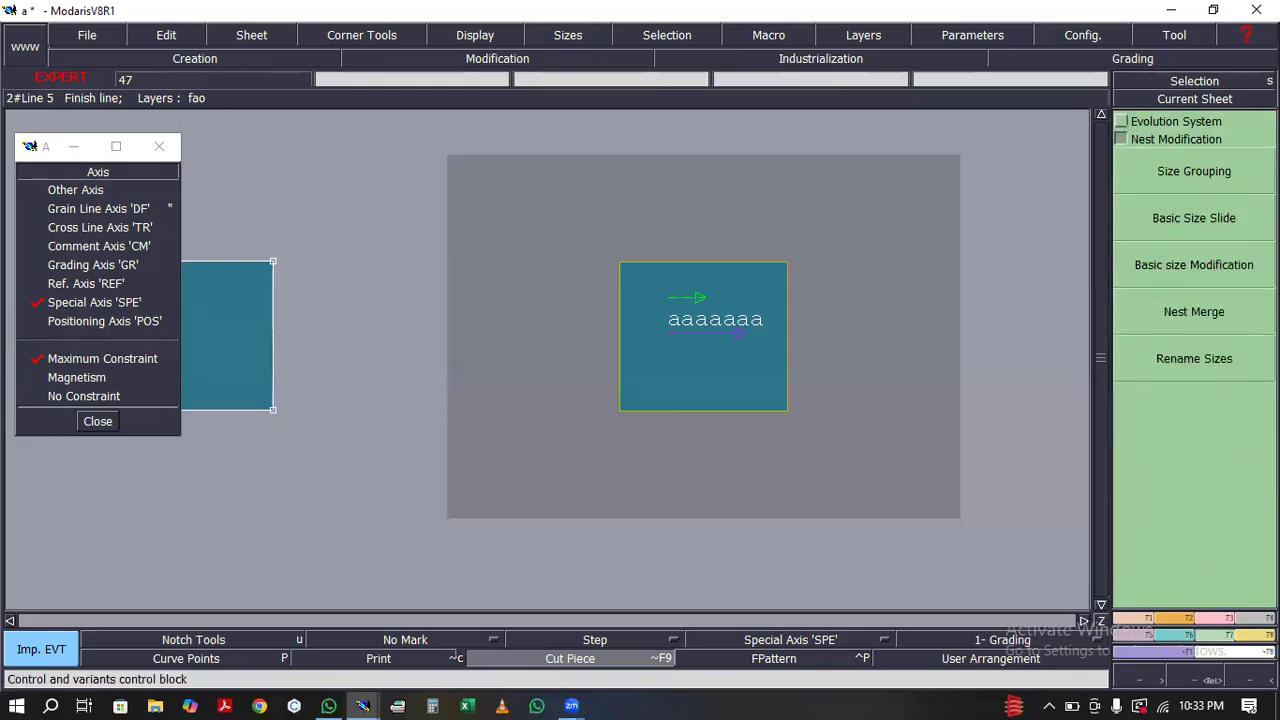
pyautogui.press('F8')
pyautogui.click(1196, 143)
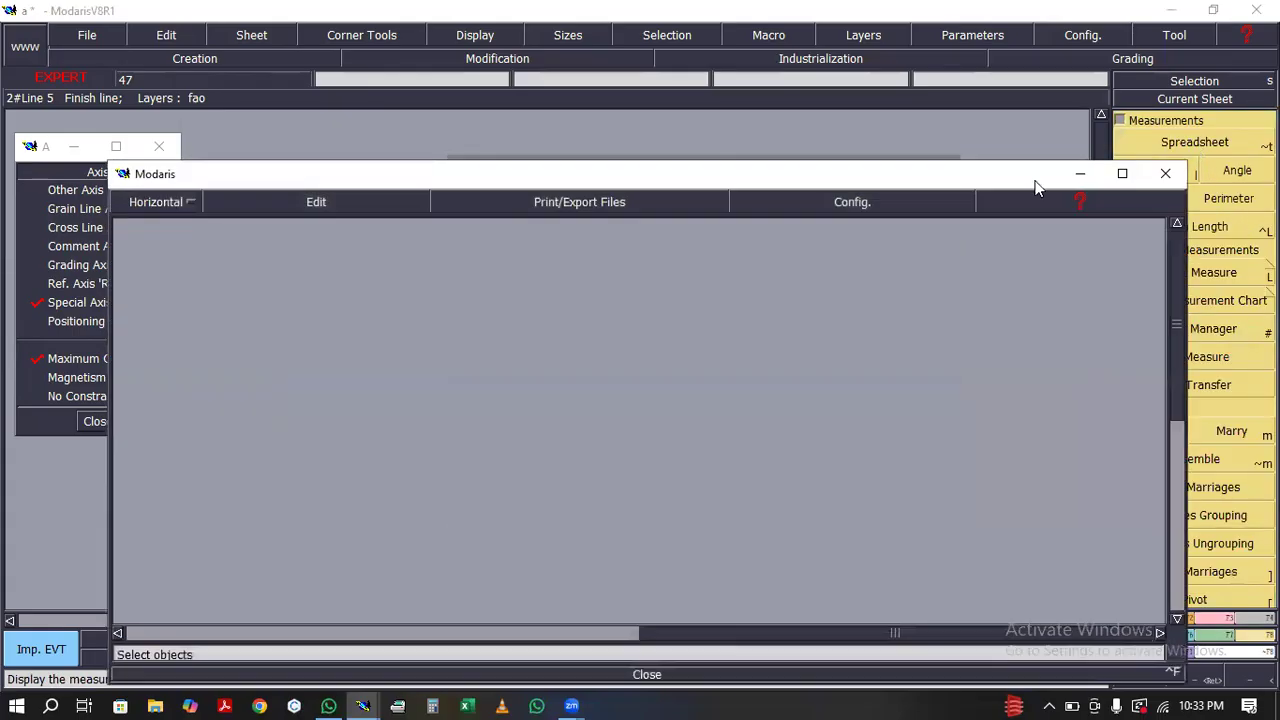
pyautogui.click(735, 672)
pyautogui.click(1143, 155)
pyautogui.click(1120, 174)
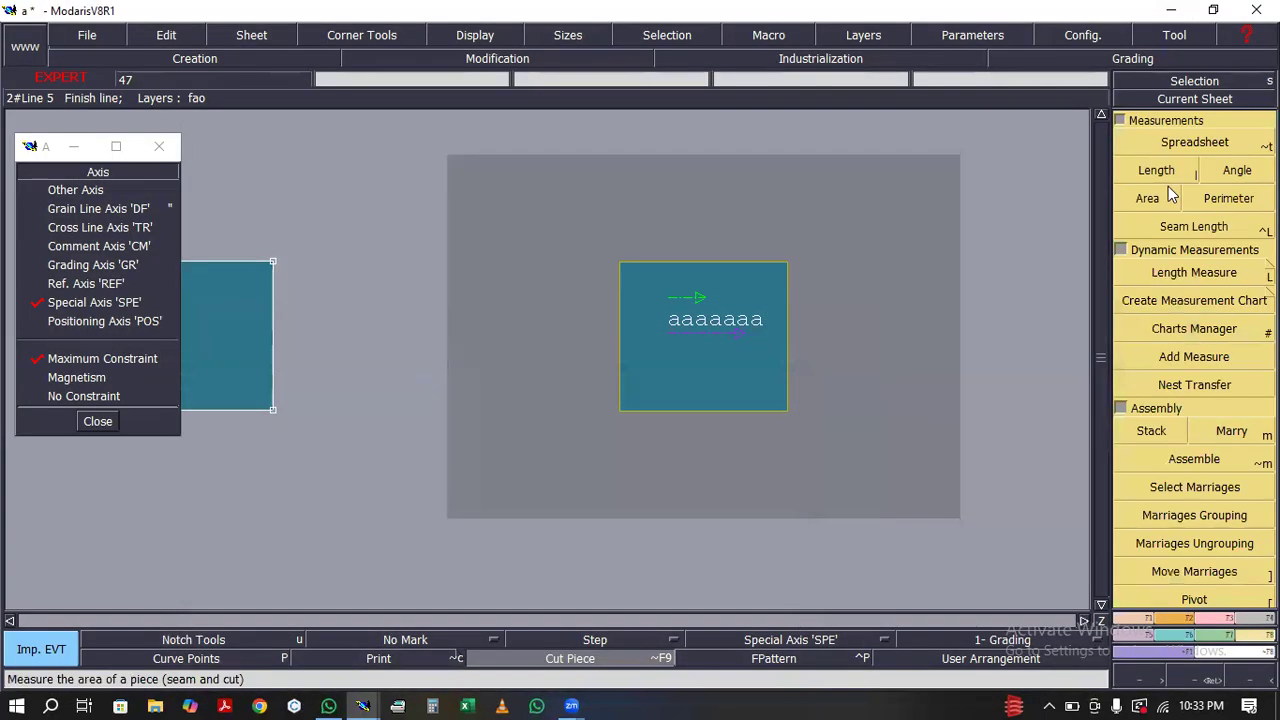
# Activate the Length tool, turn off the cut piece display and close the axis options window
pyautogui.click(1163, 168)
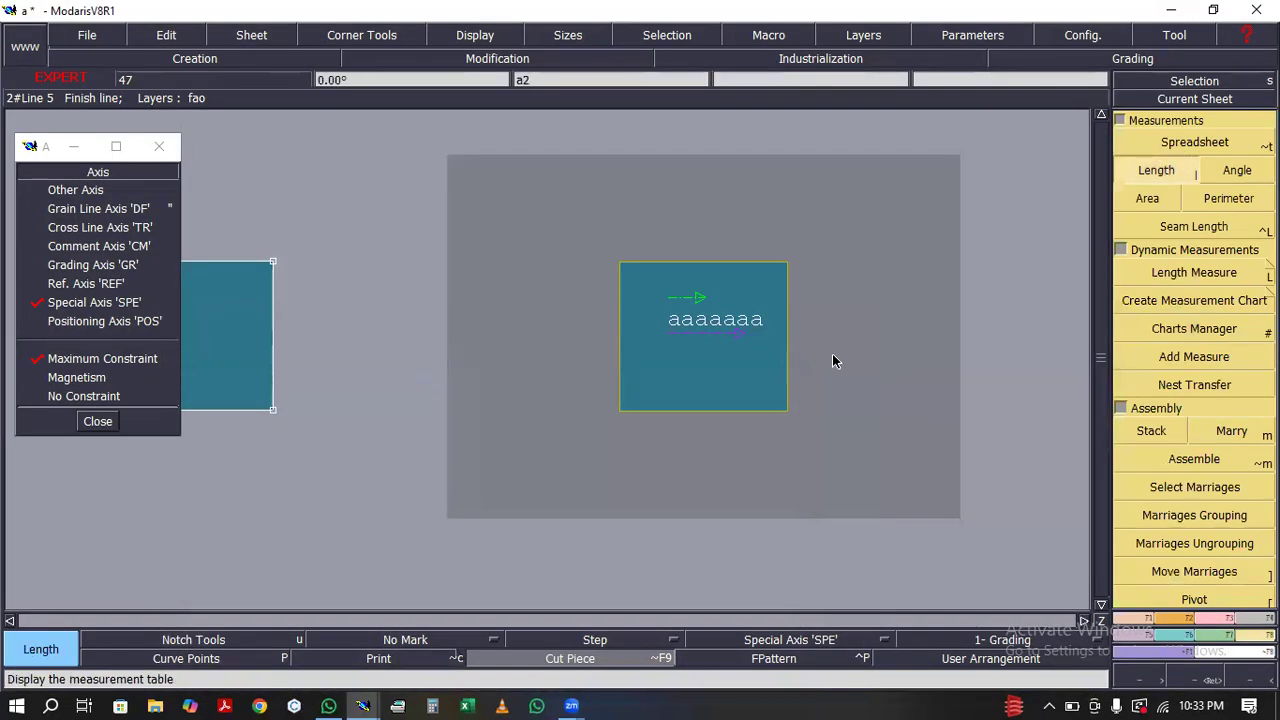
pyautogui.click(607, 660)
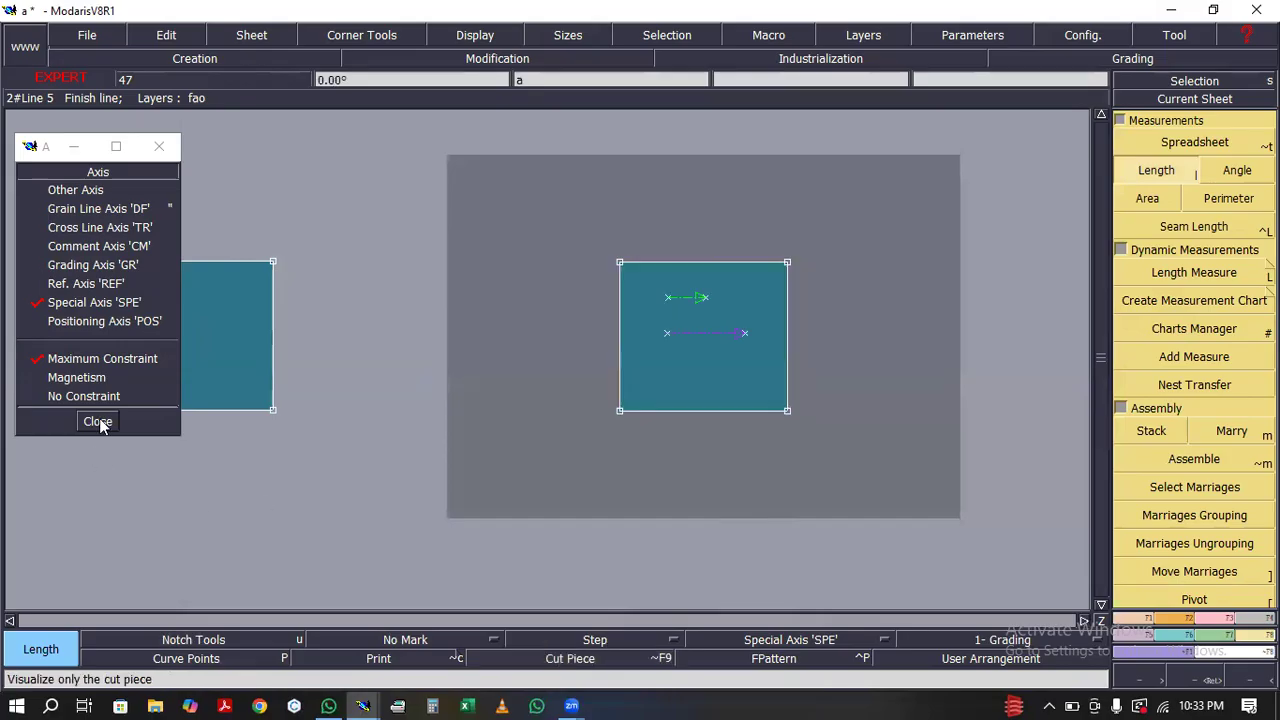
pyautogui.click(98, 421)
# Open the measurement spreadsheet, narrow its window and position it clear of the rightmost piece
pyautogui.click(1177, 143)
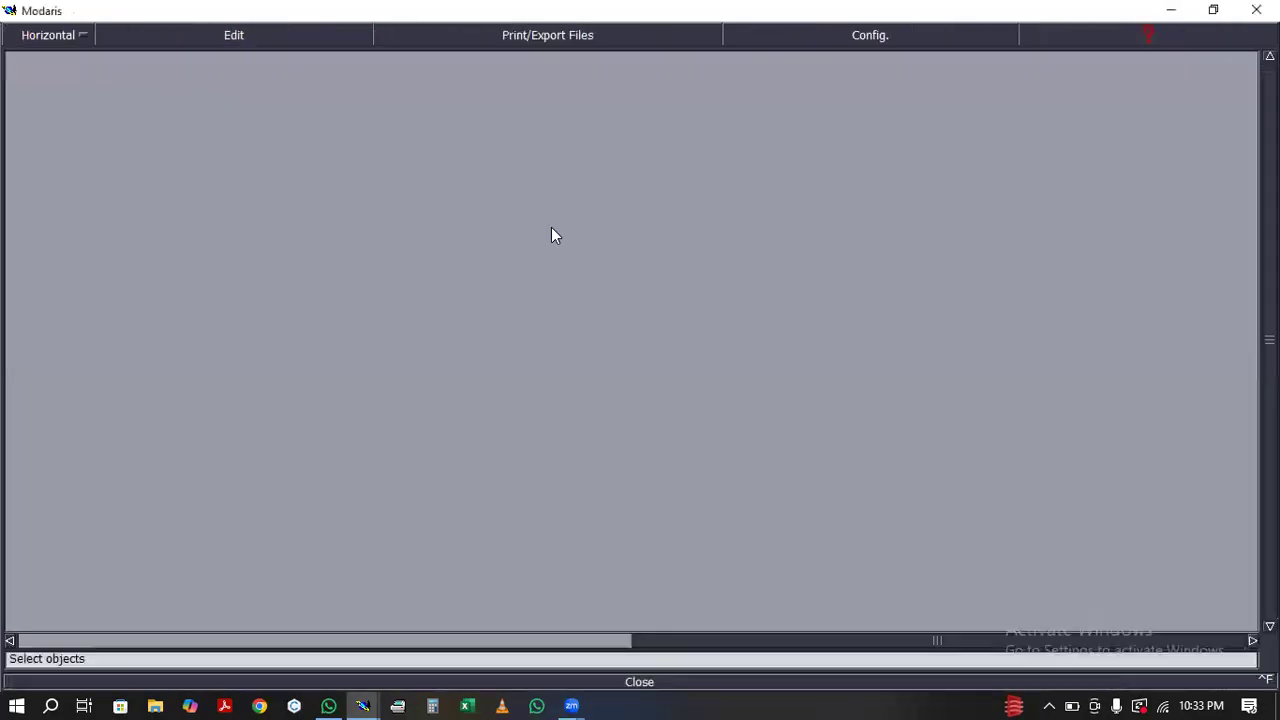
pyautogui.click(1213, 9)
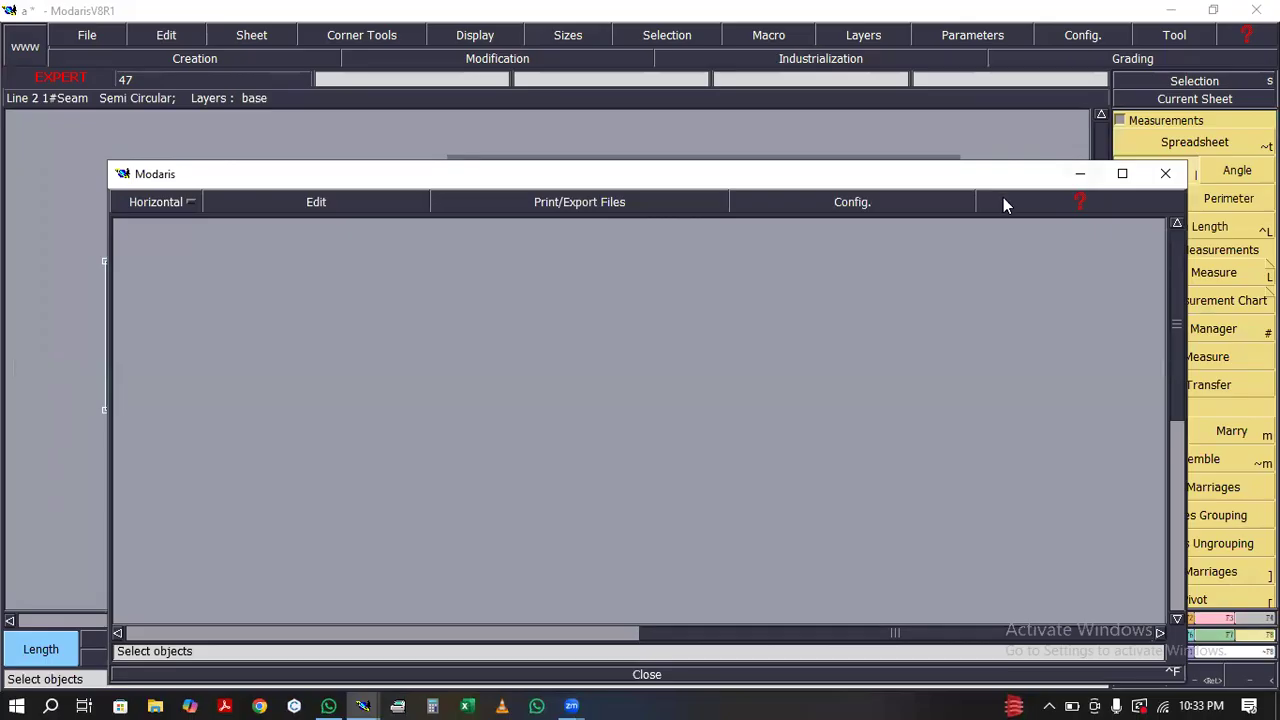
pyautogui.moveTo(1183, 250); pyautogui.dragTo(862, 250)
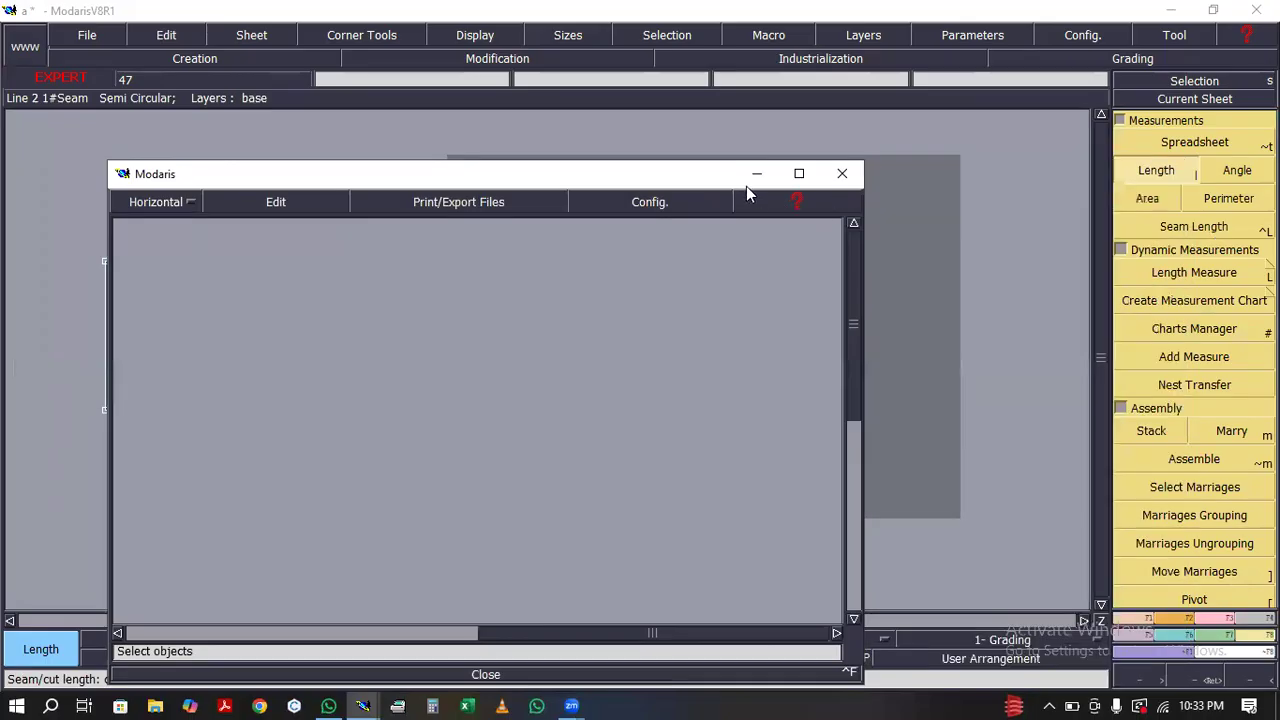
pyautogui.moveTo(652, 177); pyautogui.dragTo(406, 124)
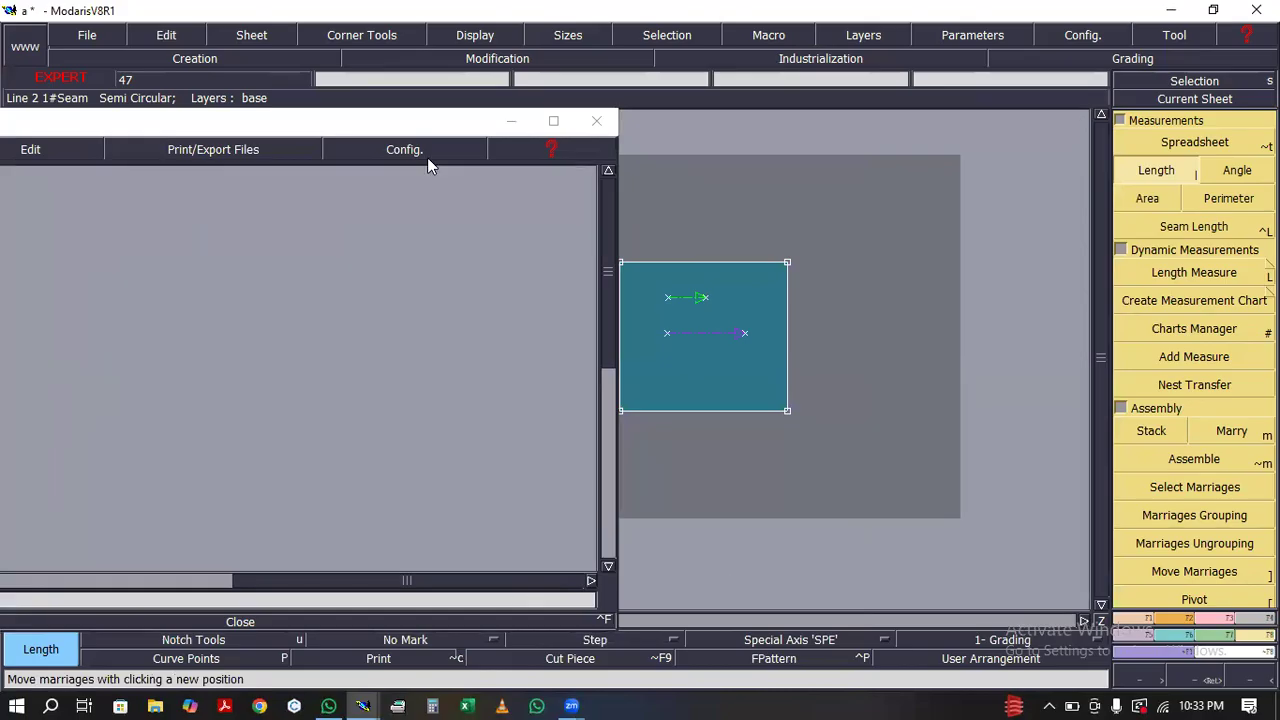
pyautogui.moveTo(198, 127); pyautogui.dragTo(194, 92)
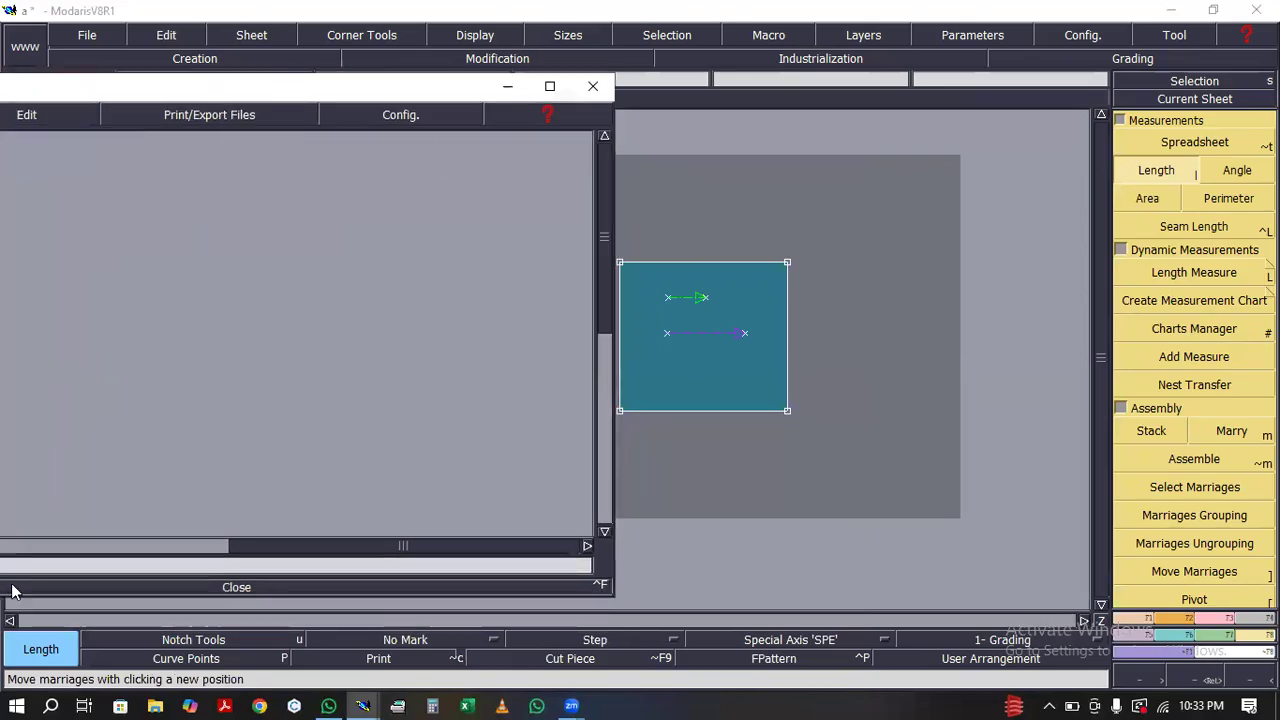
pyautogui.click(8, 624)
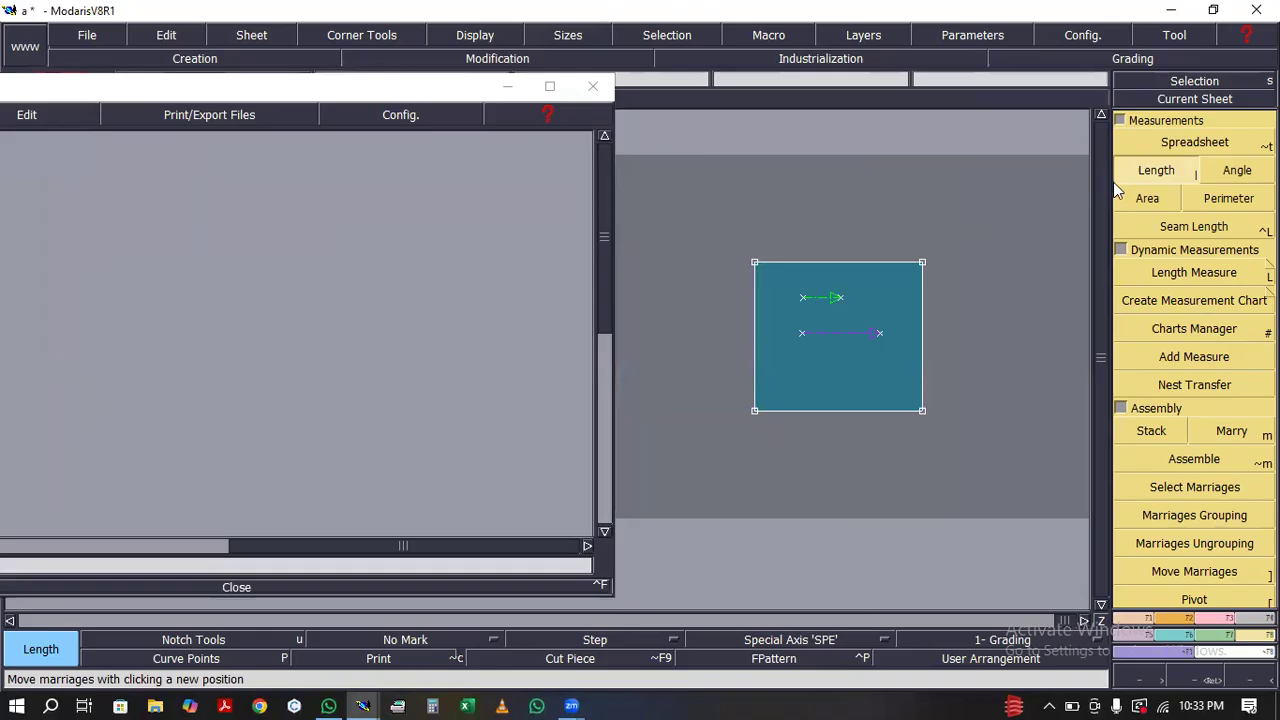
# Measure the rightmost piece's upper side from its right corner to its left corner with Length
pyautogui.click(1158, 172)
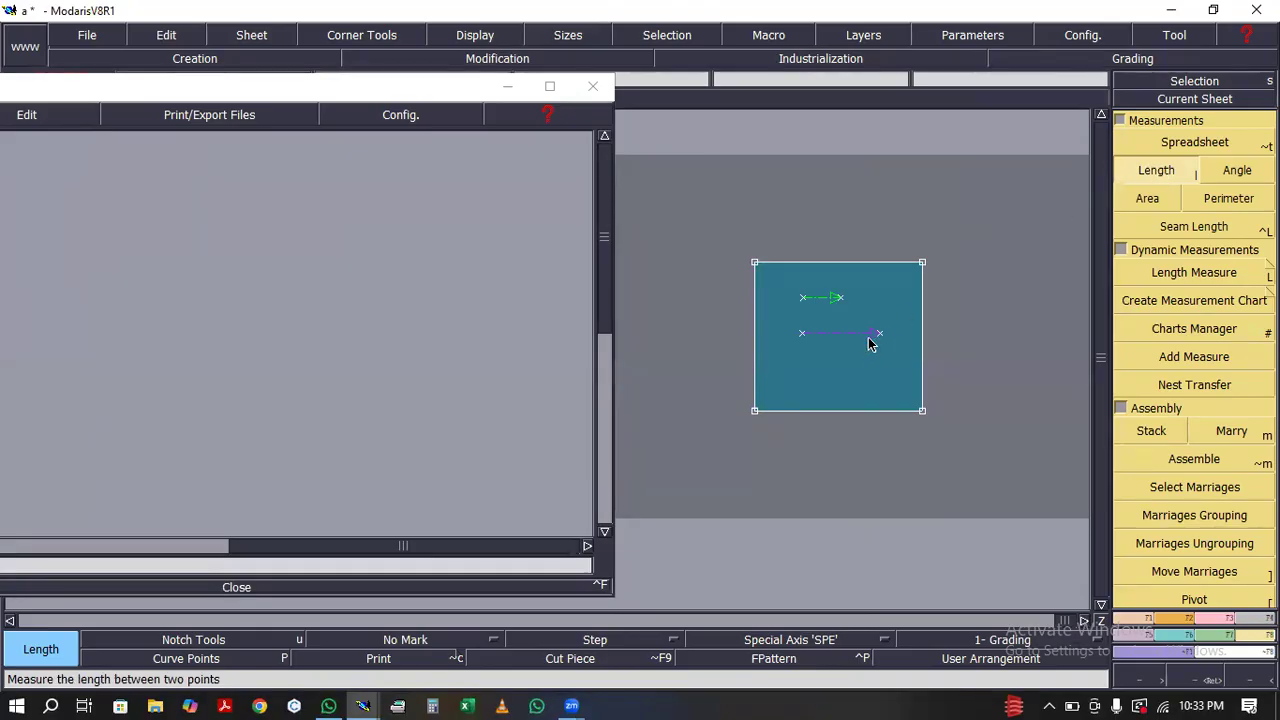
pyautogui.click(923, 263)
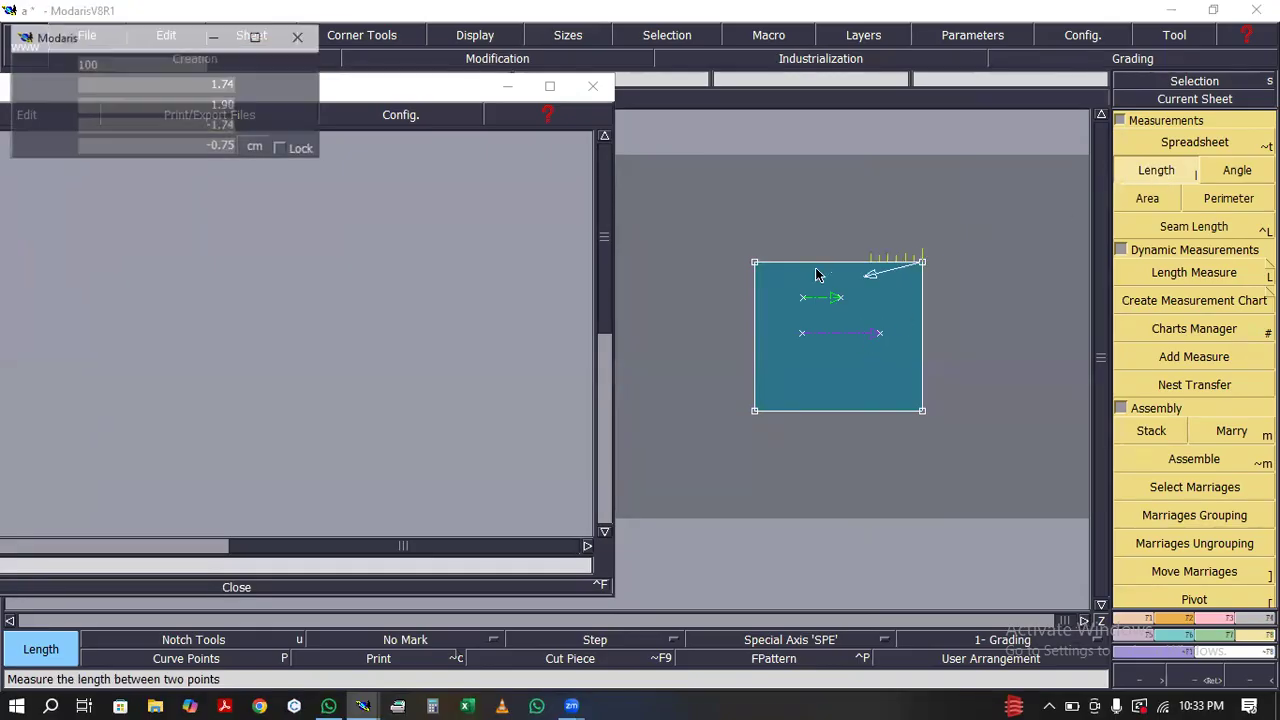
pyautogui.click(754, 263)
# Move the spreadsheet window fully into view below the upper side and check which measurement types it displays
pyautogui.click(109, 92)
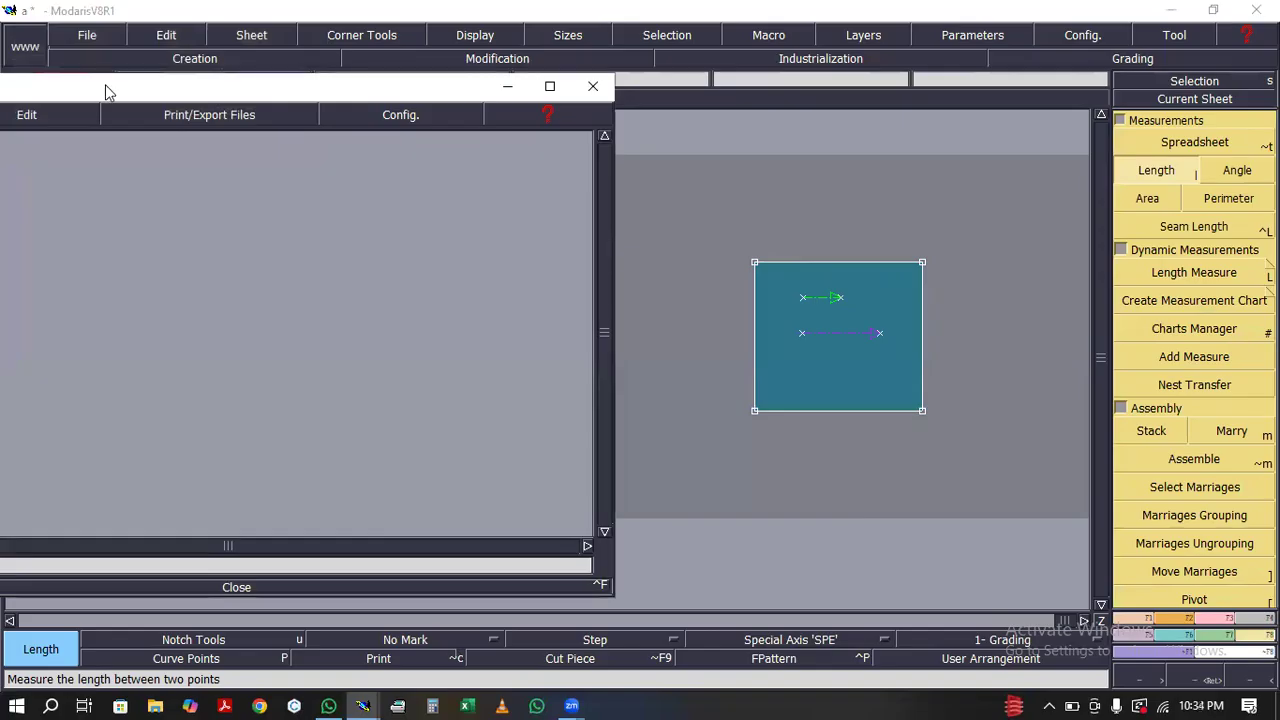
pyautogui.moveTo(92, 87); pyautogui.dragTo(343, 298)
pyautogui.click(582, 325)
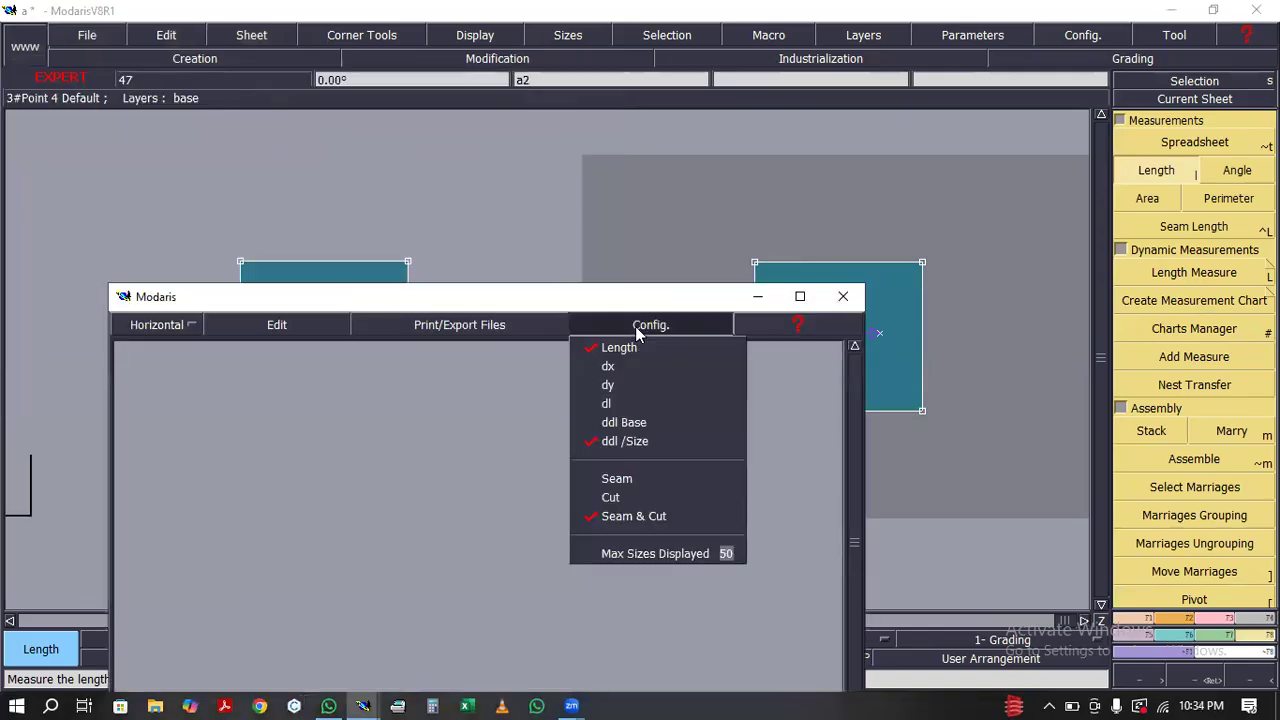
pyautogui.click(650, 345)
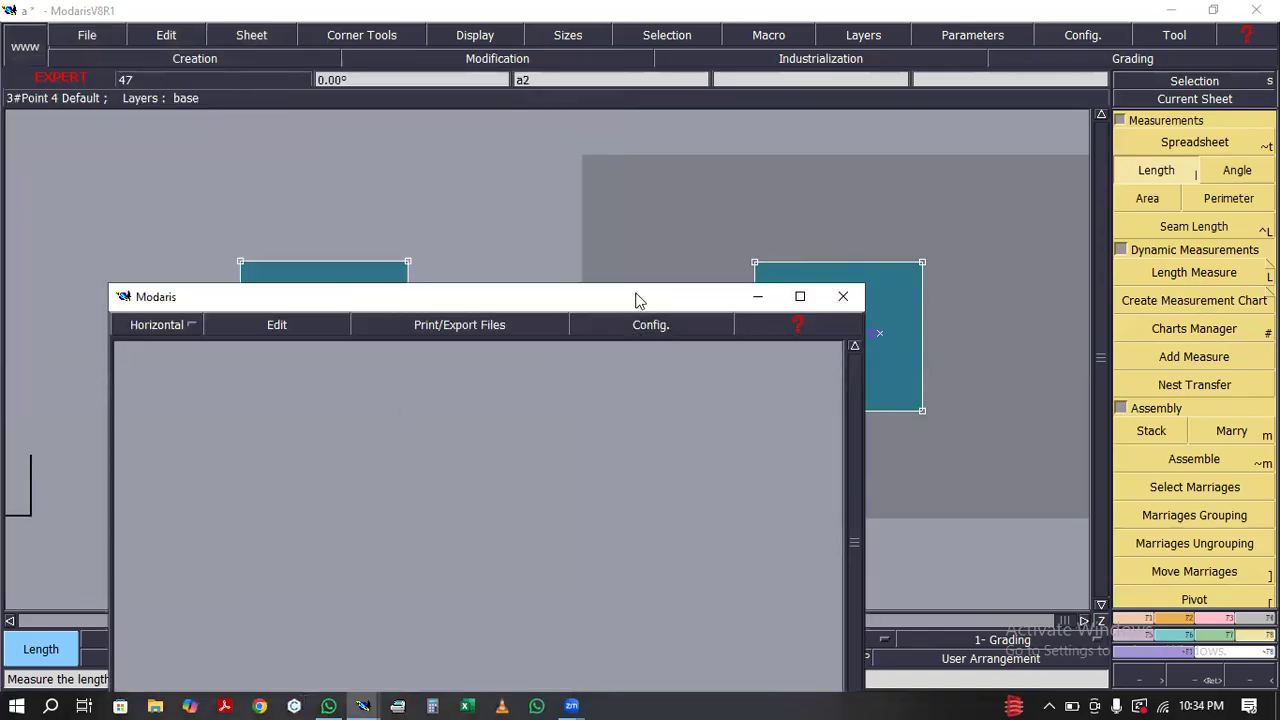
# Measure the upper side again from left to right corner and view the measurements in the maximized spreadsheet
pyautogui.moveTo(657, 297); pyautogui.dragTo(657, 343)
pyautogui.moveTo(754, 264); pyautogui.dragTo(922, 265)
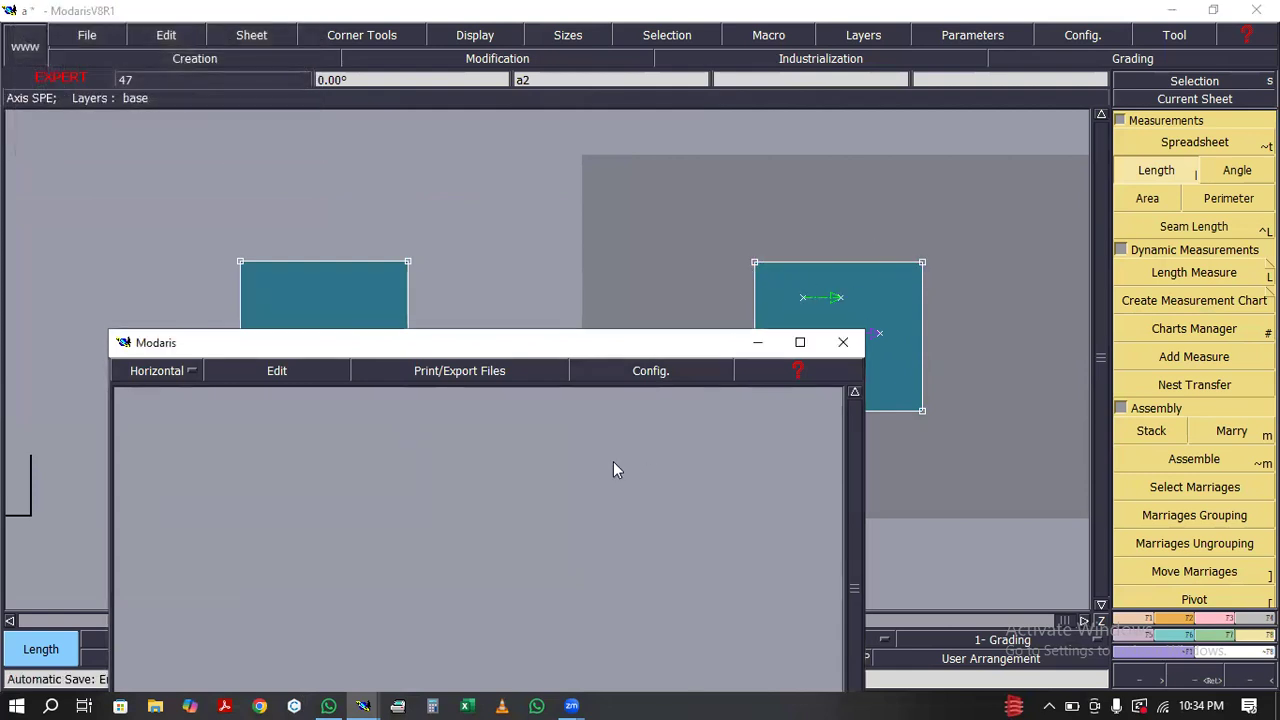
pyautogui.click(800, 342)
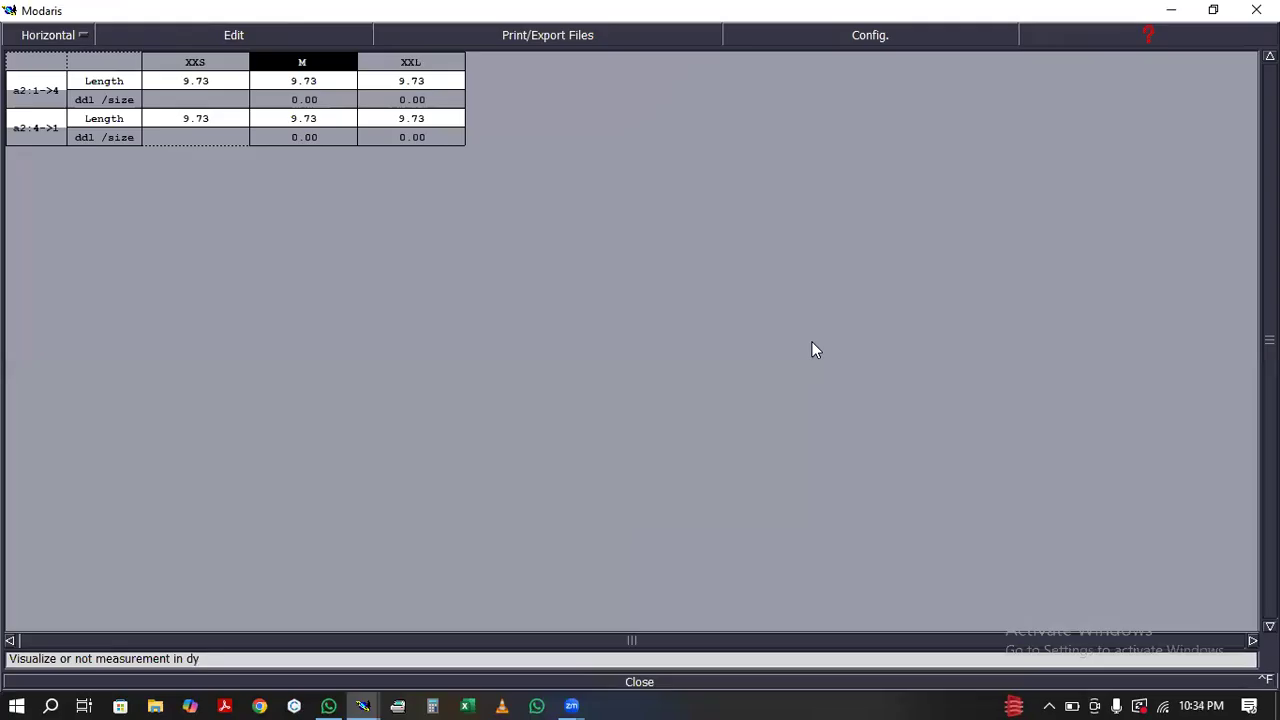
pyautogui.doubleClick(127, 9)
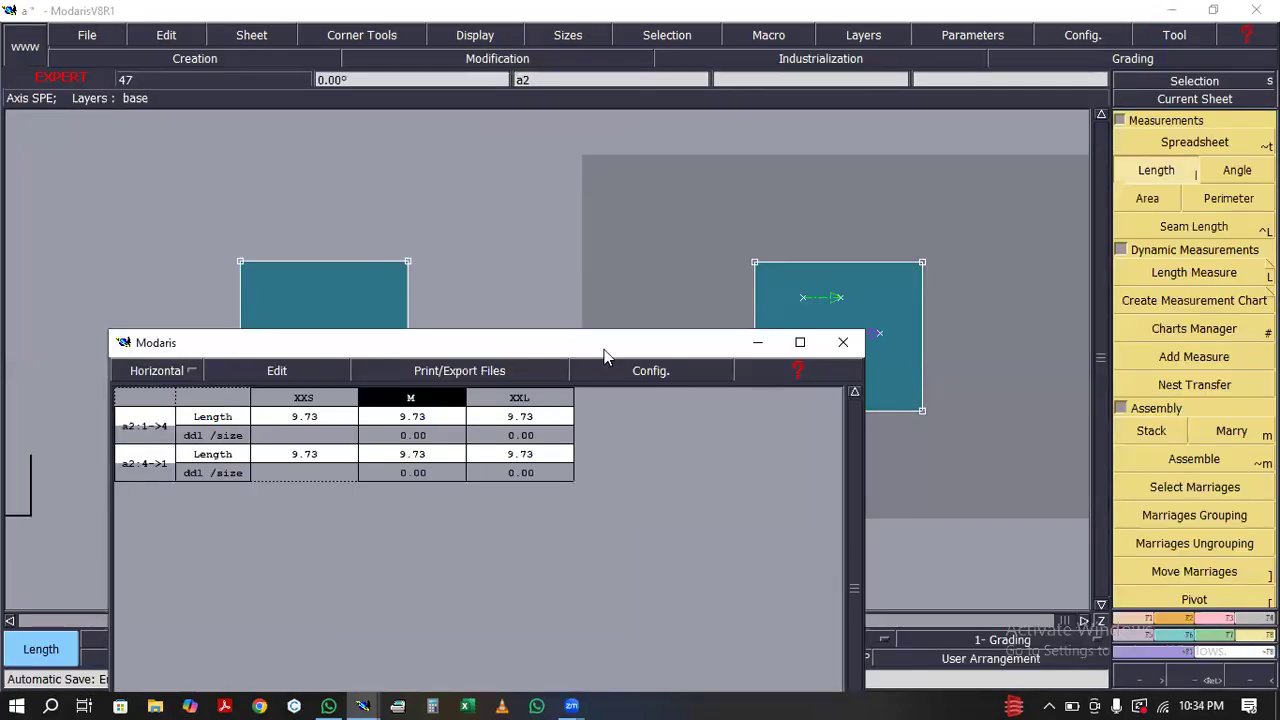
# Measure the piece's diagonal from the upper-right to the lower-left corner, and the length of its right side
pyautogui.moveTo(605, 351); pyautogui.dragTo(488, 361)
pyautogui.click(1131, 180)
pyautogui.click(921, 263)
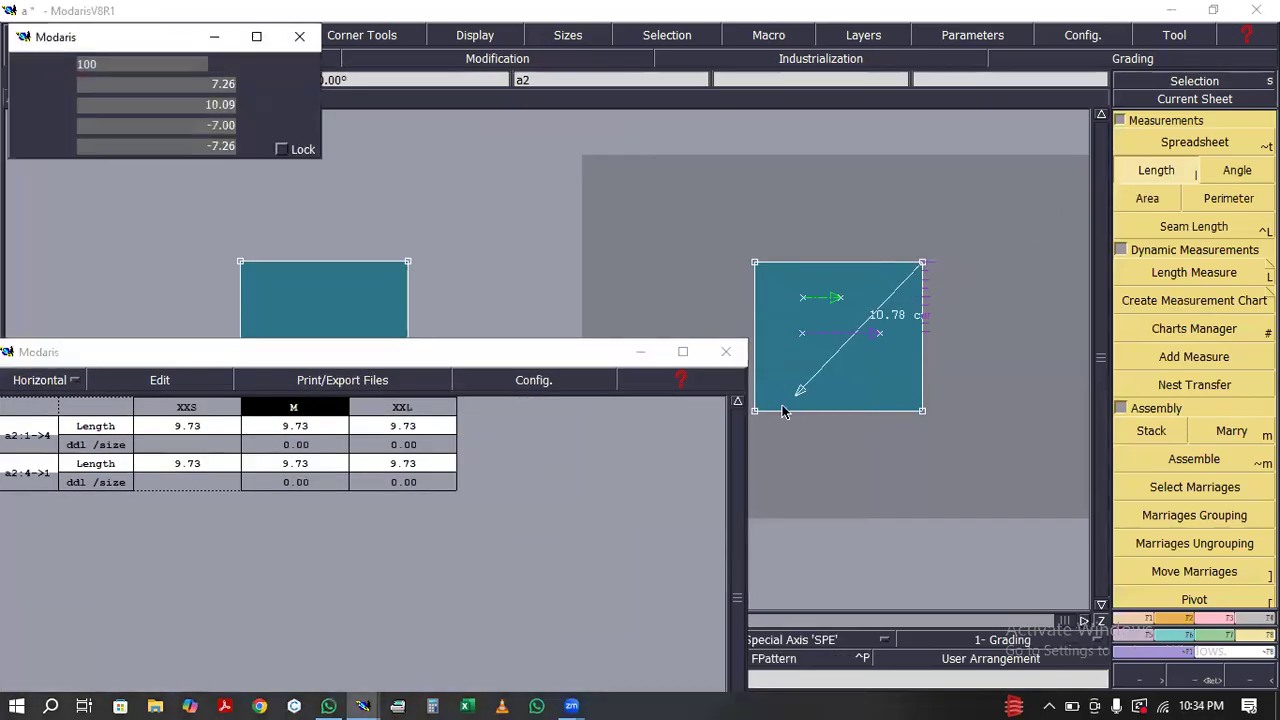
pyautogui.click(757, 412)
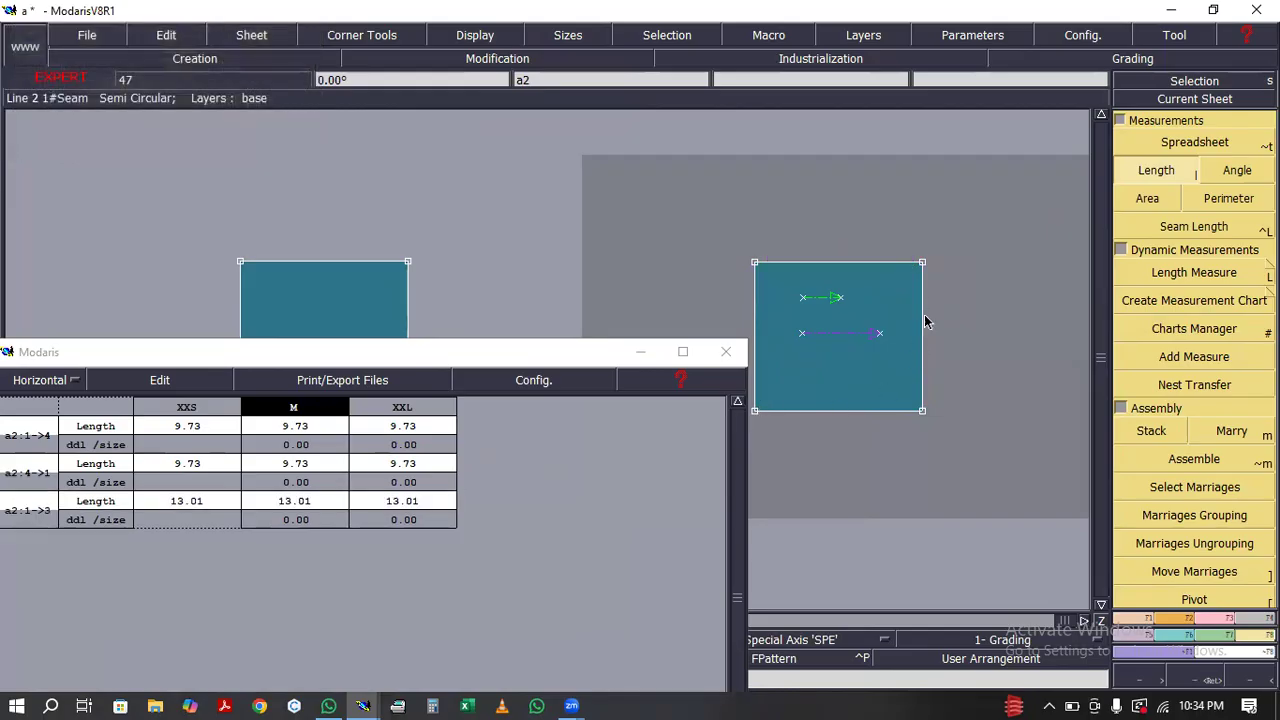
pyautogui.click(922, 263)
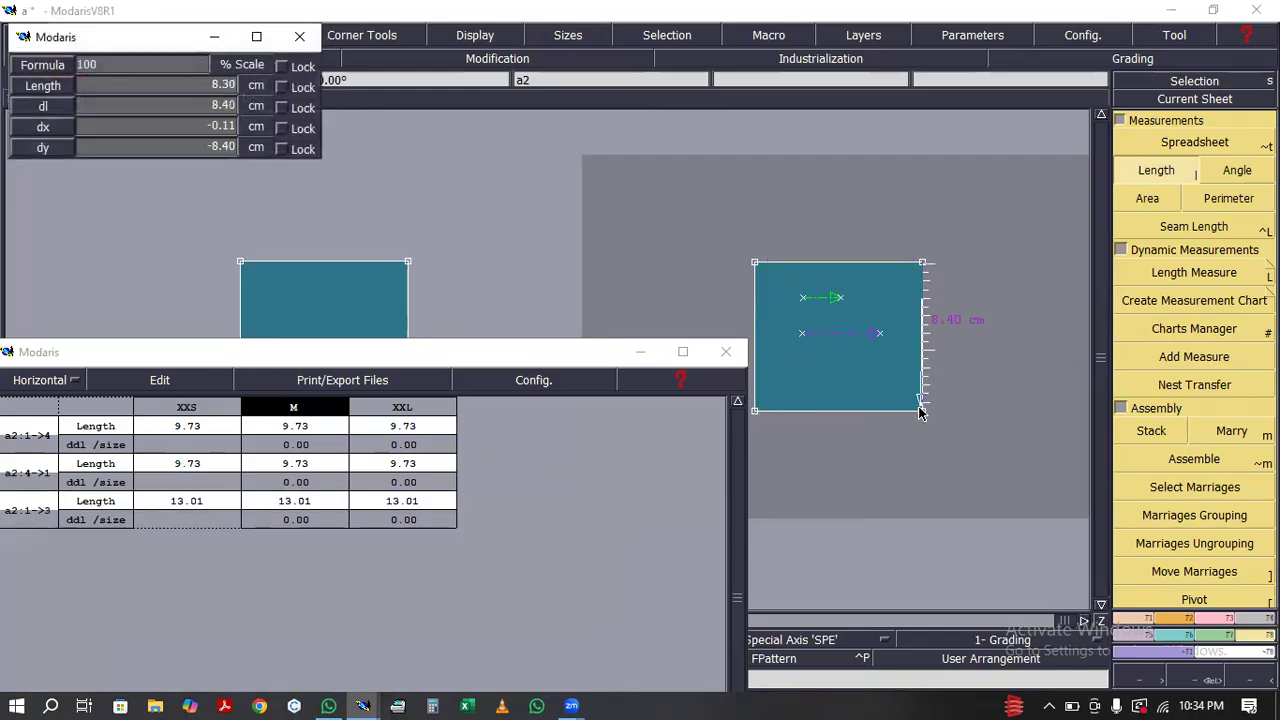
pyautogui.click(922, 410)
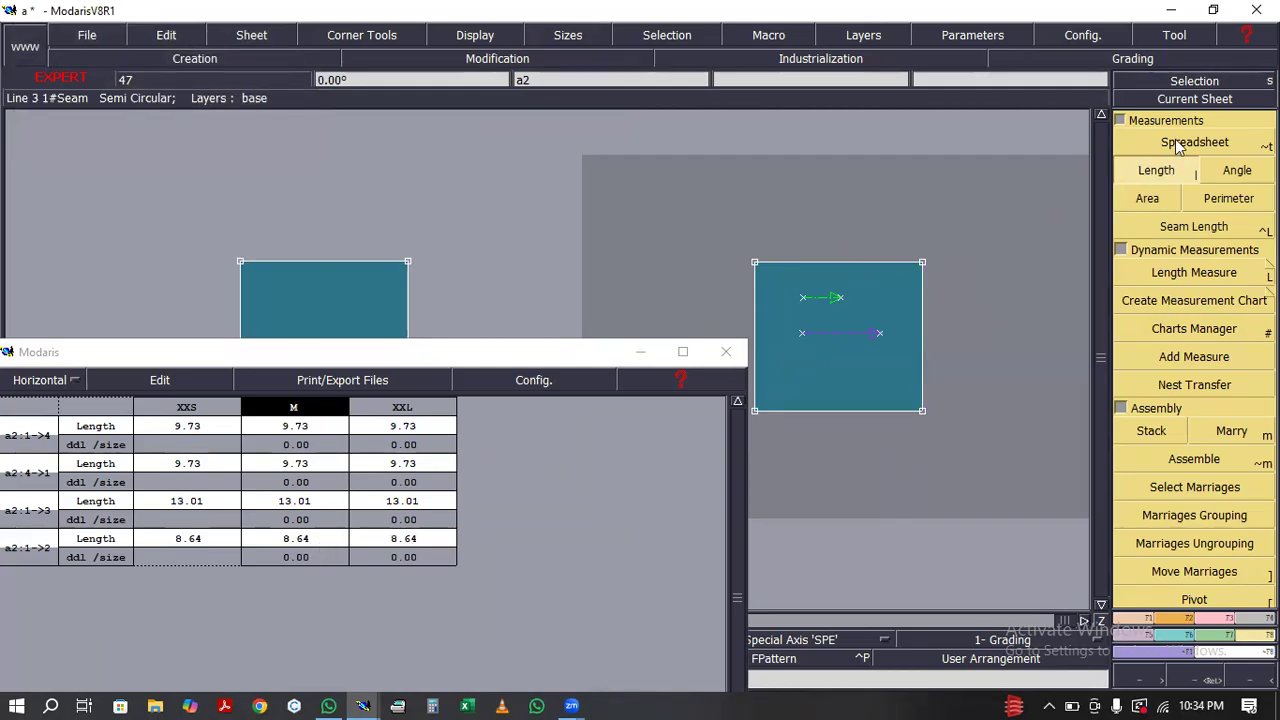
# Measure the piece's other diagonal from the upper-left to the lower-right corner
pyautogui.click(1160, 172)
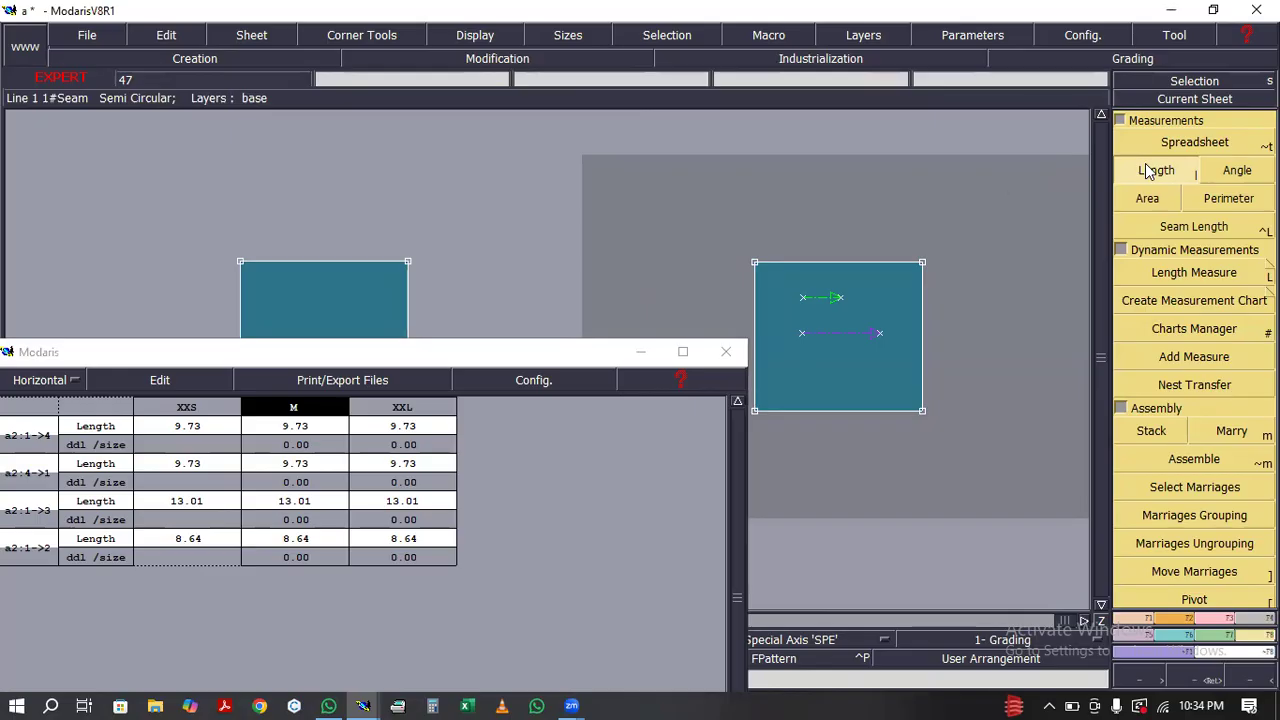
pyautogui.click(921, 262)
pyautogui.click(755, 263)
pyautogui.click(921, 409)
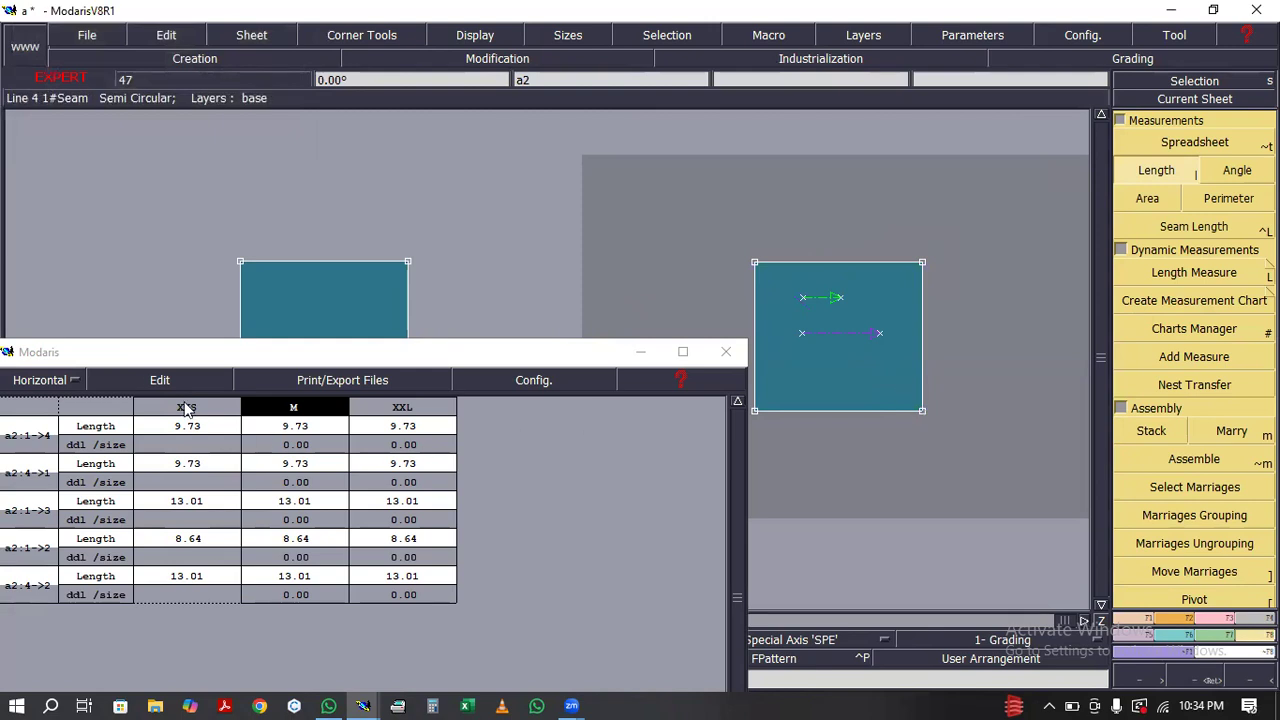
# Empty the measurement spreadsheet and minimize its window
pyautogui.click(160, 380)
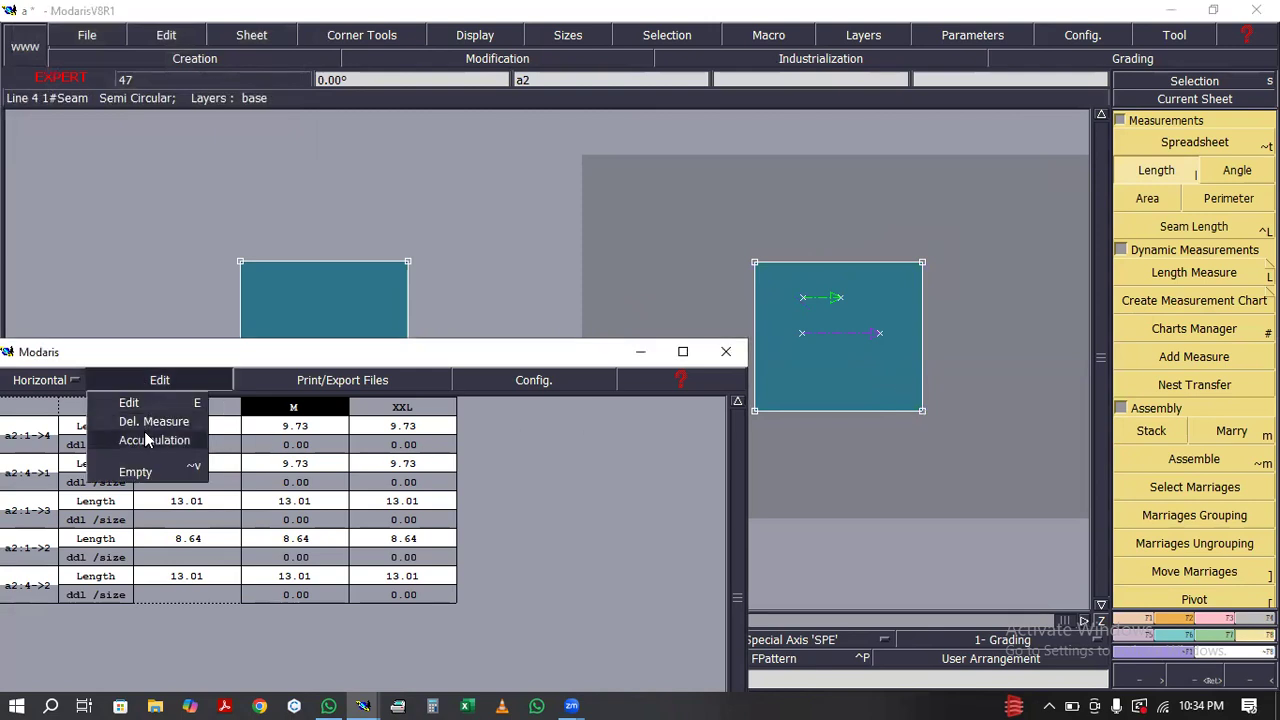
pyautogui.click(145, 470)
pyautogui.click(638, 354)
# Activate the dynamic Length Measure tool and look at its additional options
pyautogui.click(1149, 272)
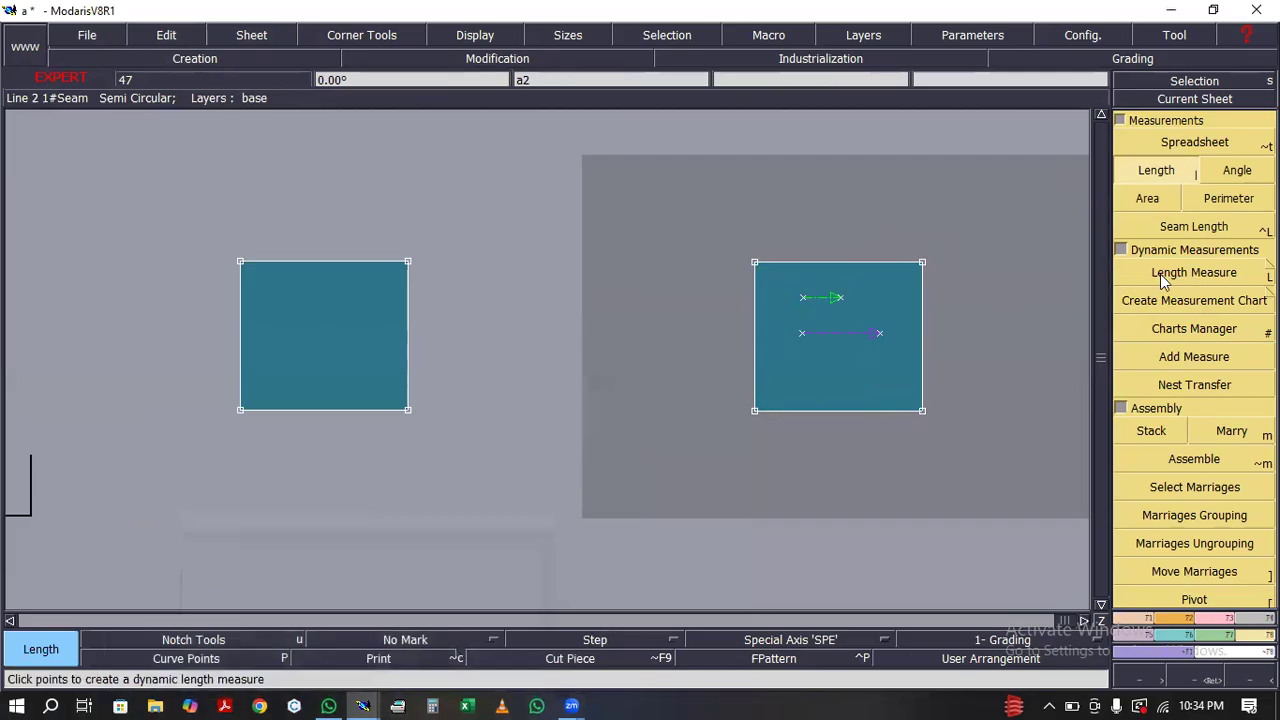
pyautogui.click(1248, 280)
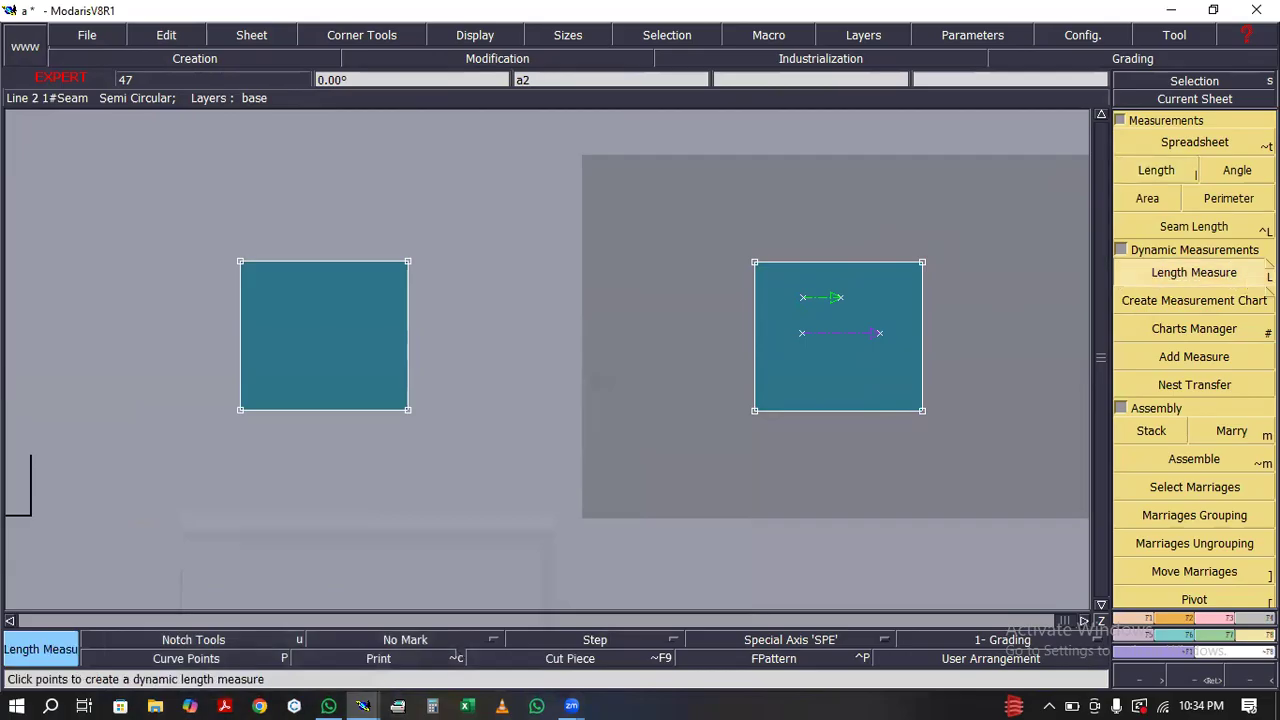
pyautogui.click(1270, 264)
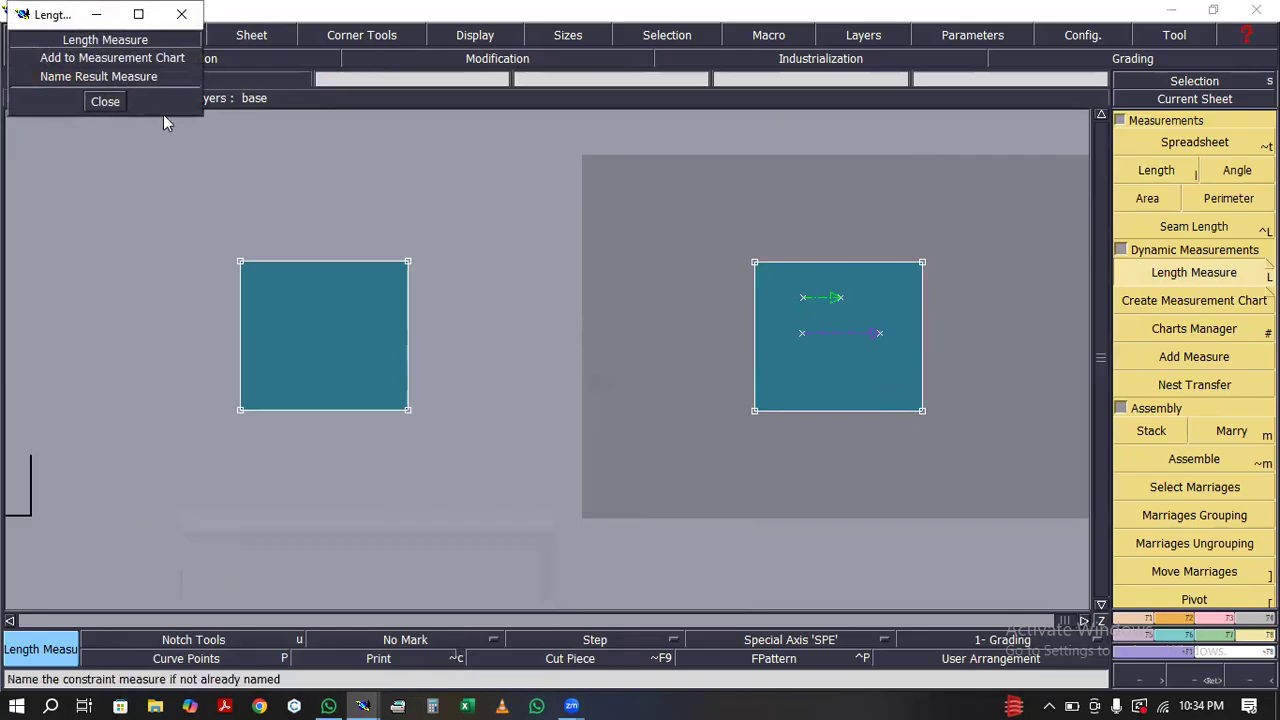
pyautogui.click(105, 101)
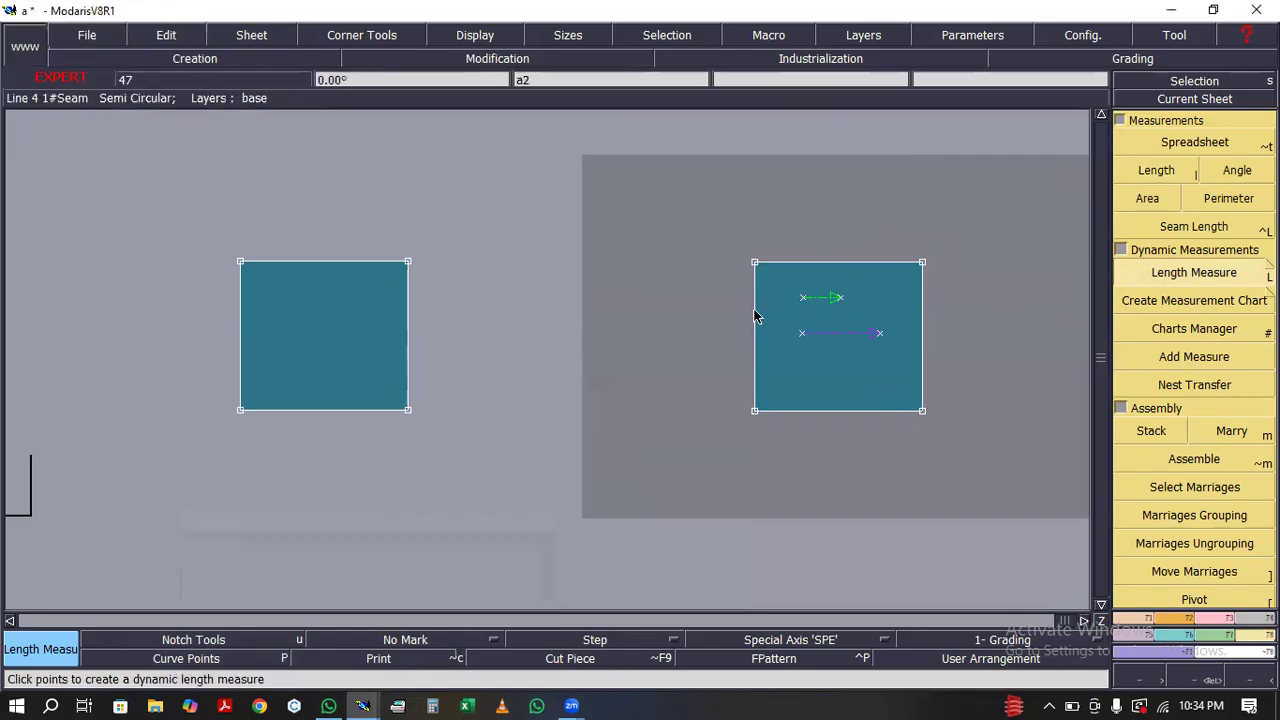
# Add dynamic length measures to all four sides of piece a2, placing each outside its edge
pyautogui.click(707, 329)
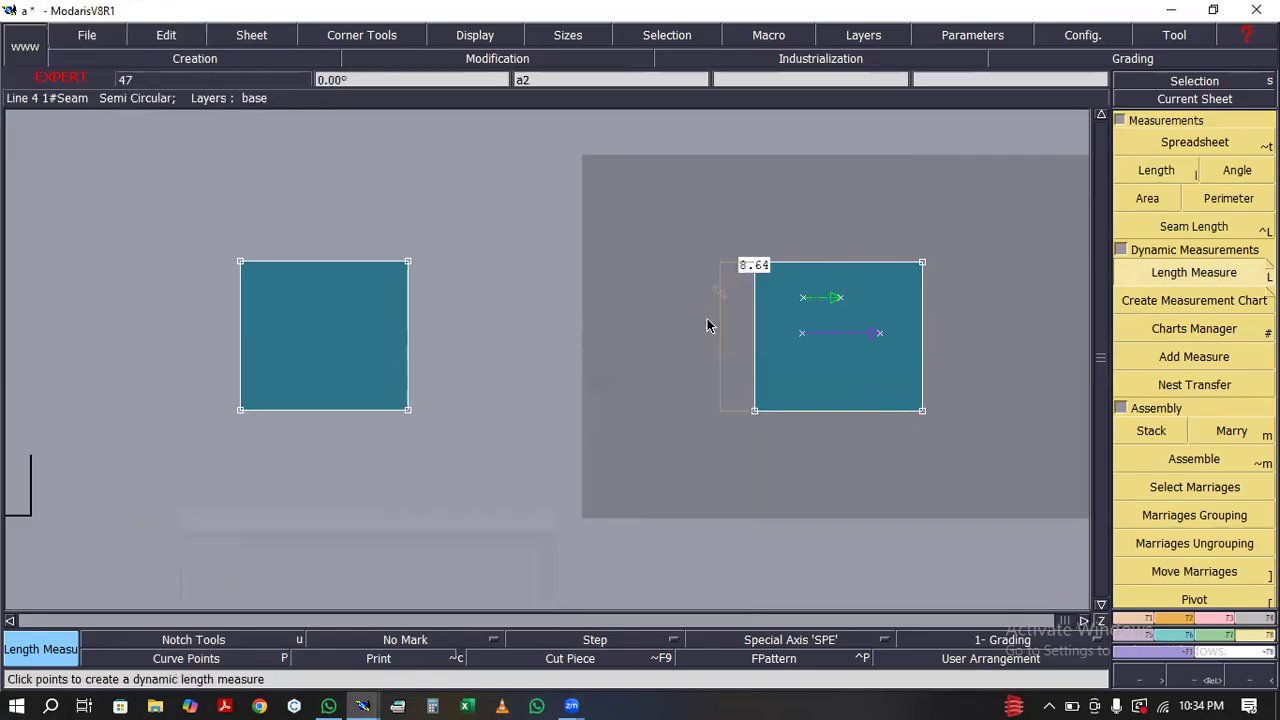
pyautogui.click(809, 221)
pyautogui.click(965, 330)
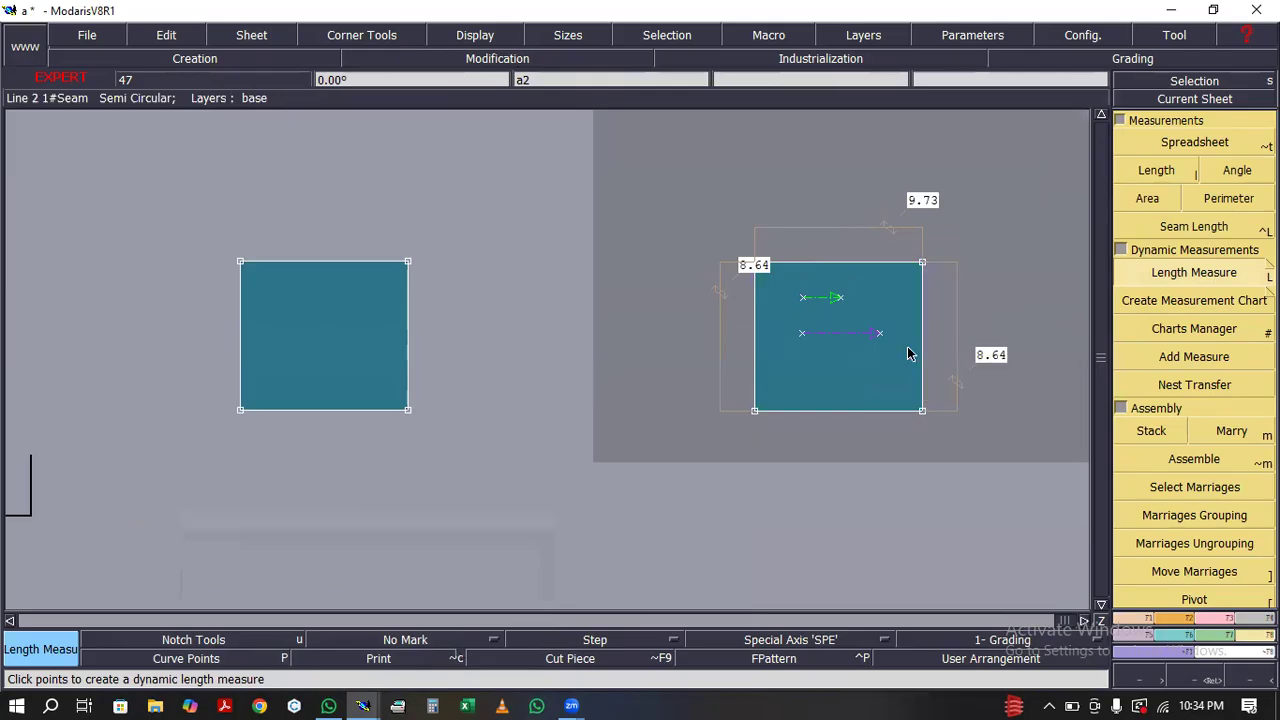
pyautogui.click(857, 461)
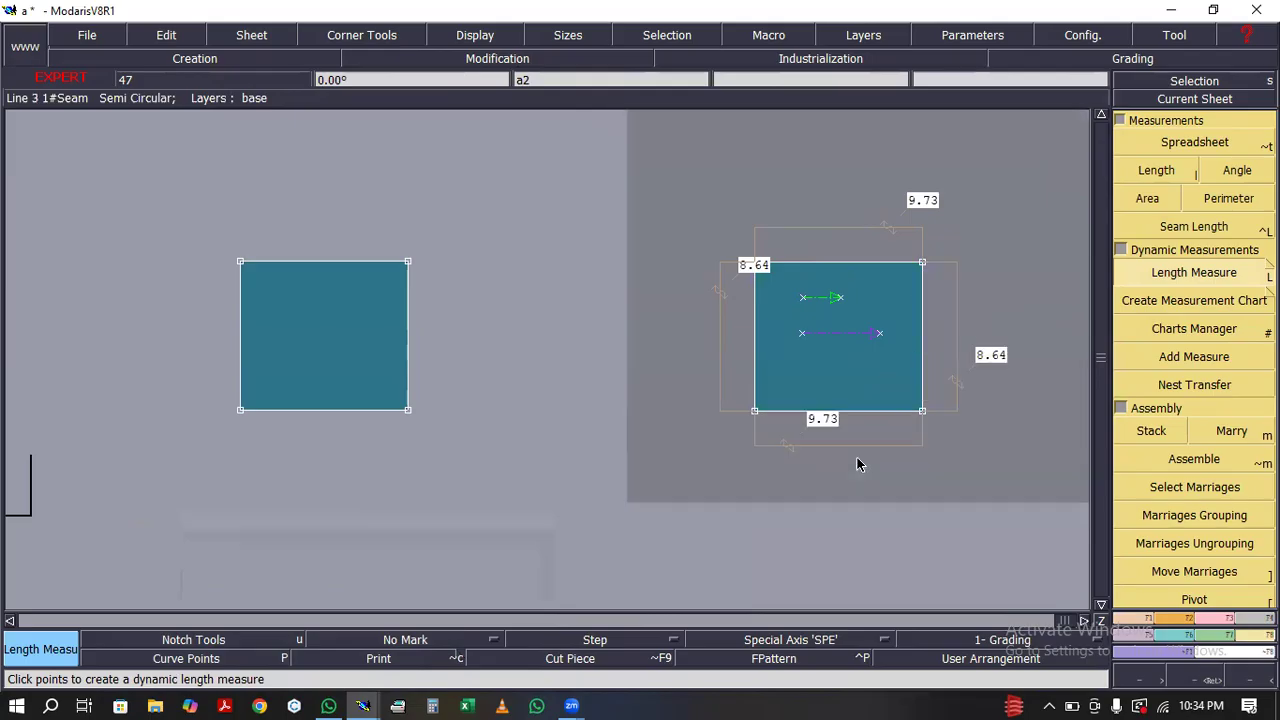
# Add dynamic length measures along both diagonals of the piece
pyautogui.click(922, 264)
pyautogui.click(828, 239)
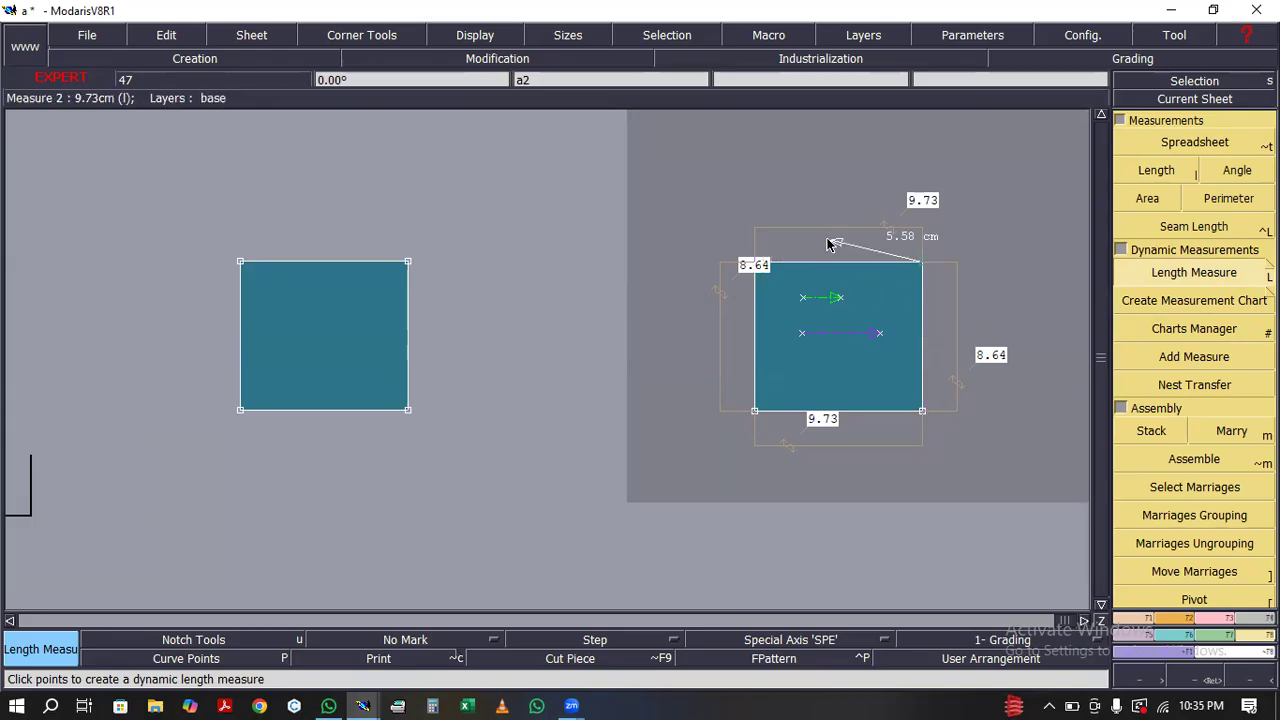
pyautogui.click(757, 411)
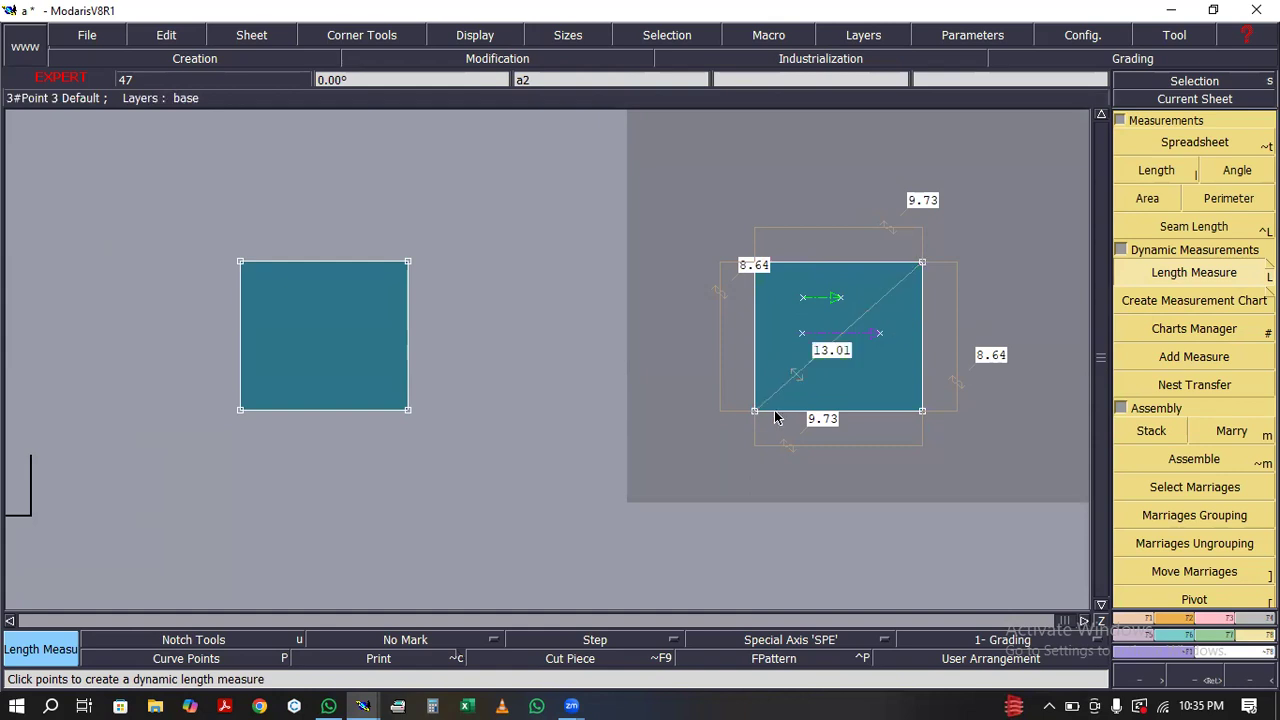
pyautogui.click(921, 412)
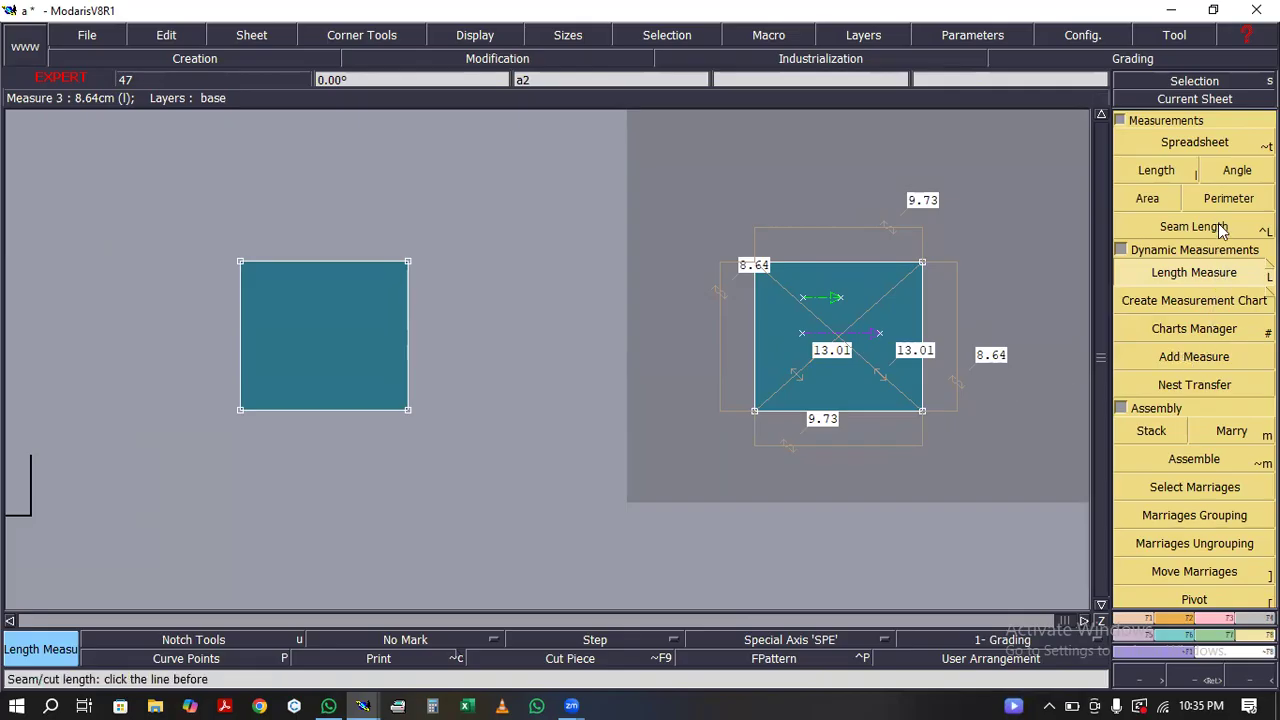
# Collapse the static measurement tools and marry the measured piece onto the other piece, matching their upper-right corners
pyautogui.click(1122, 120)
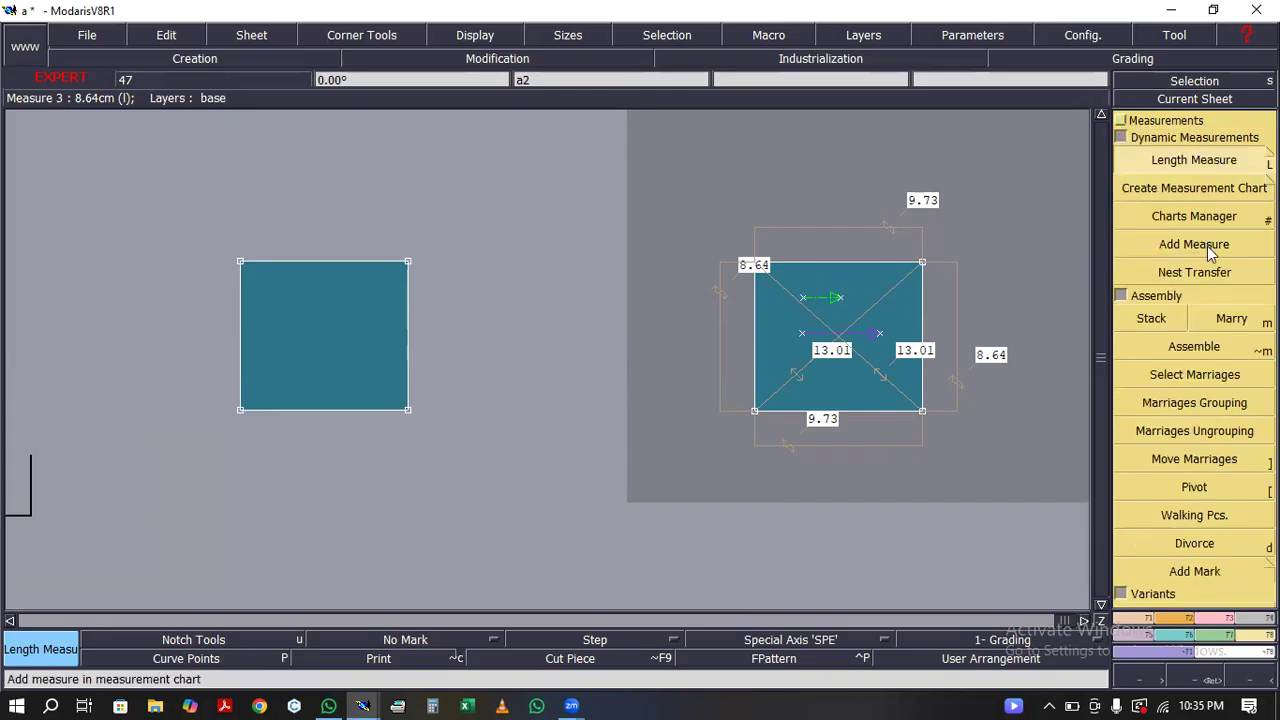
pyautogui.click(1206, 322)
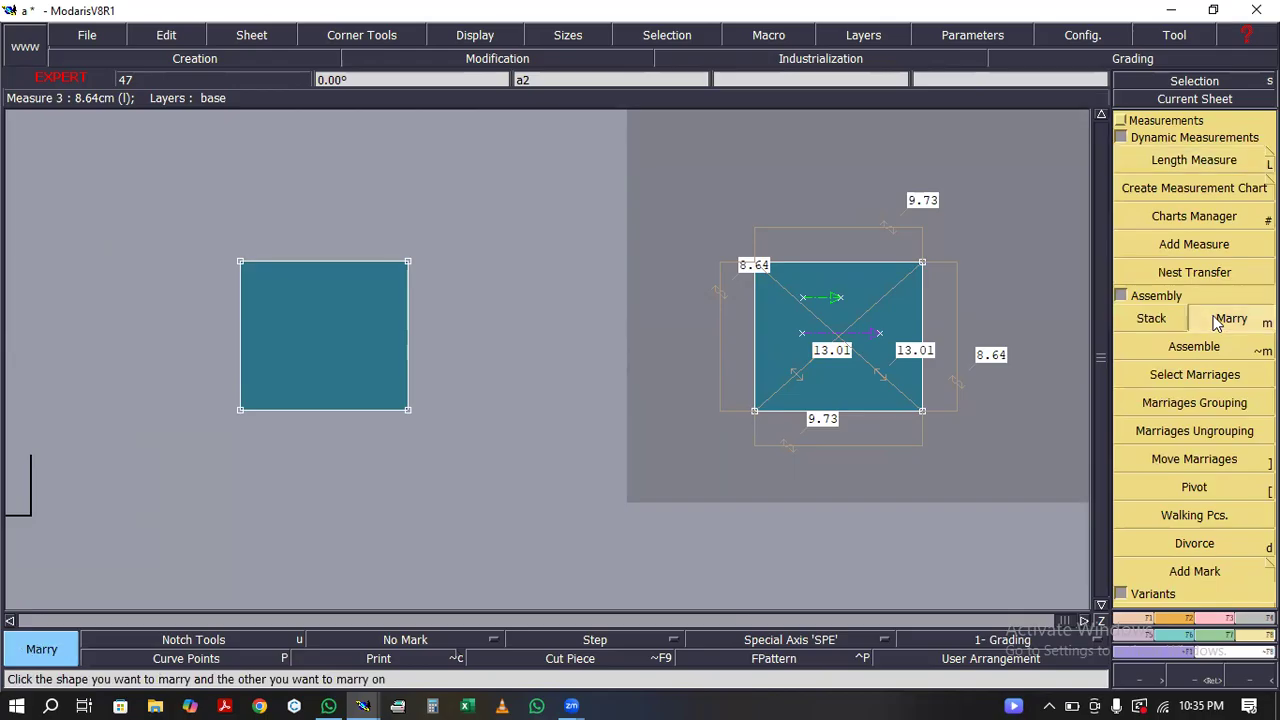
pyautogui.click(922, 265)
pyautogui.click(411, 301)
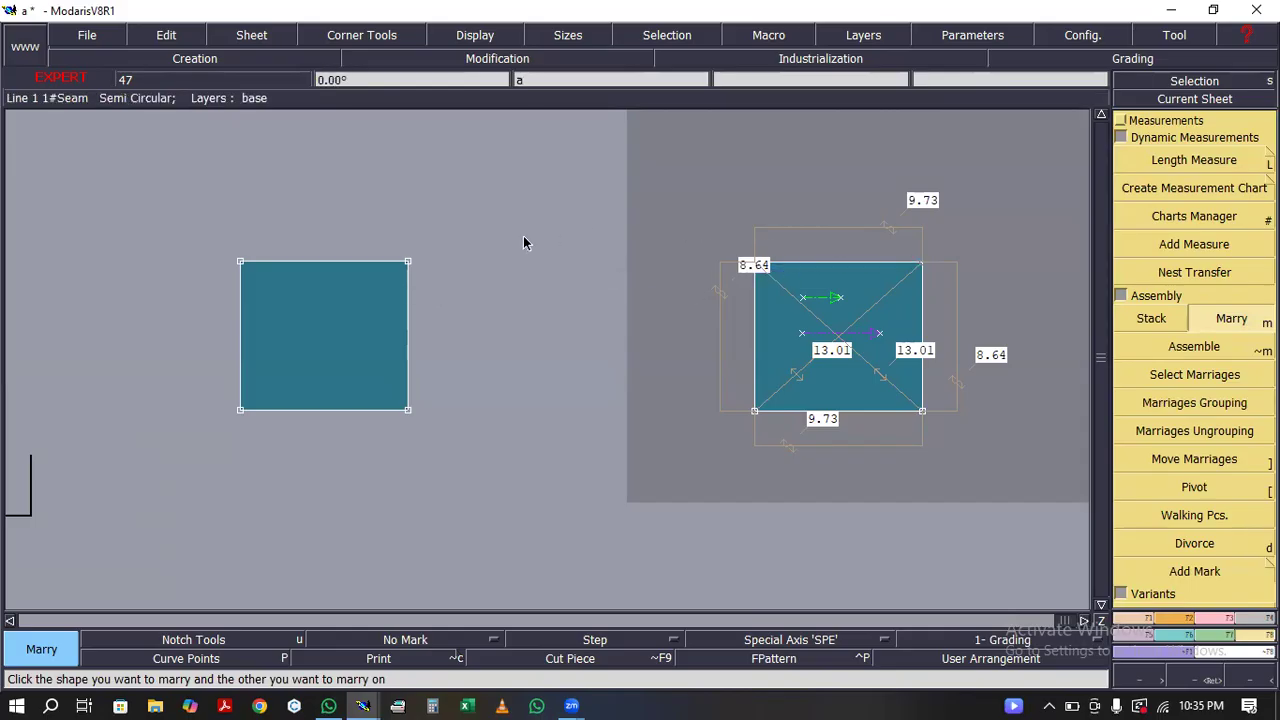
pyautogui.click(407, 263)
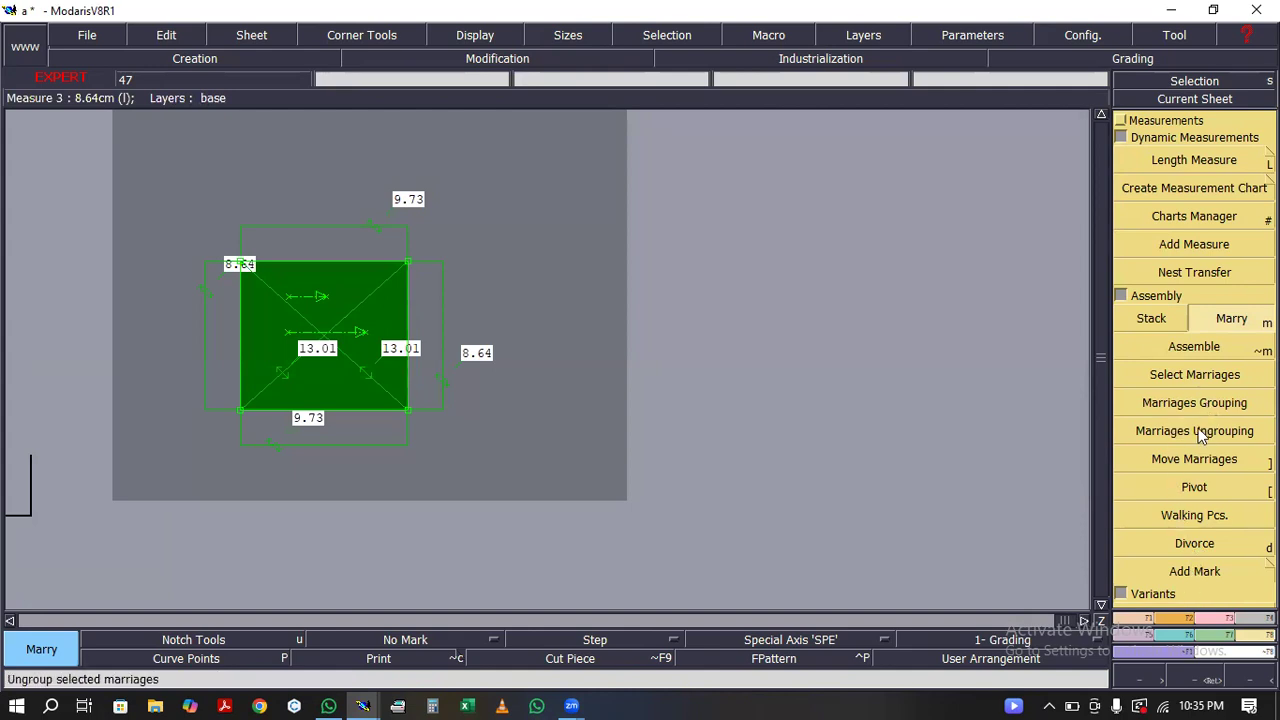
# Move the married piece by its upper-right corner to the base piece's lower-left corner, and from there to its upper-left corner
pyautogui.click(1188, 462)
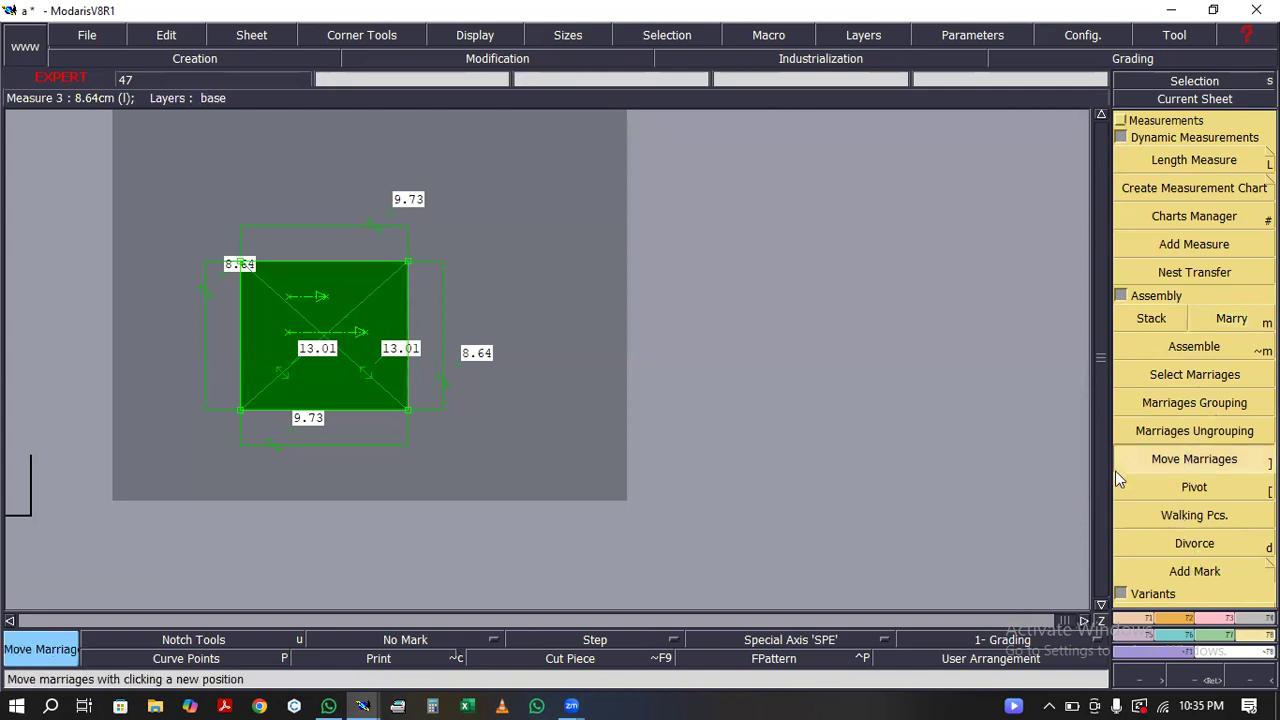
pyautogui.click(407, 261)
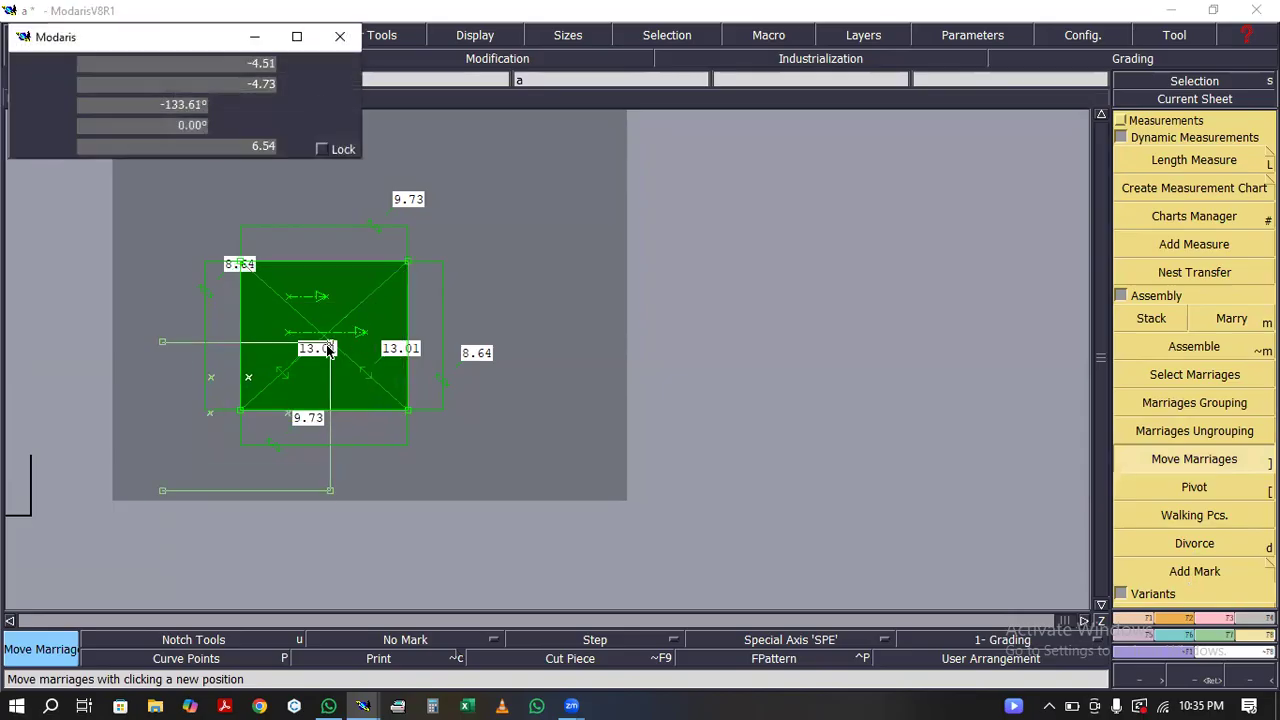
pyautogui.click(238, 412)
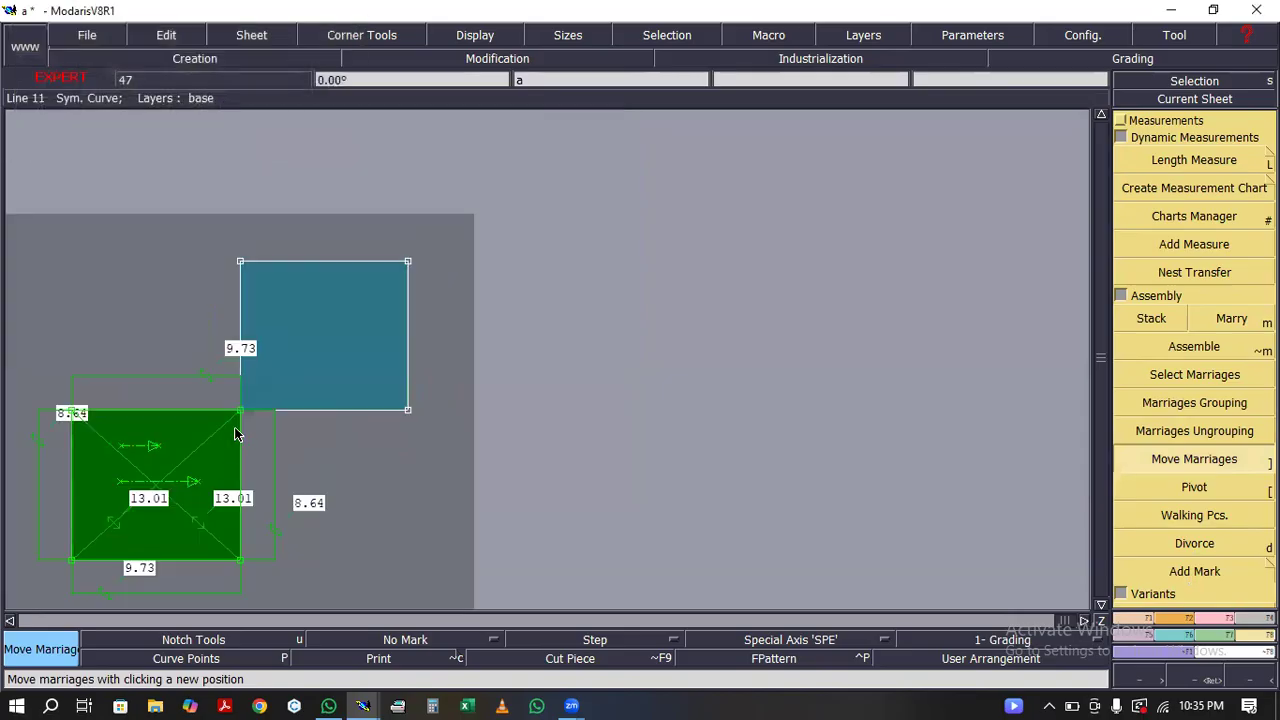
pyautogui.click(239, 411)
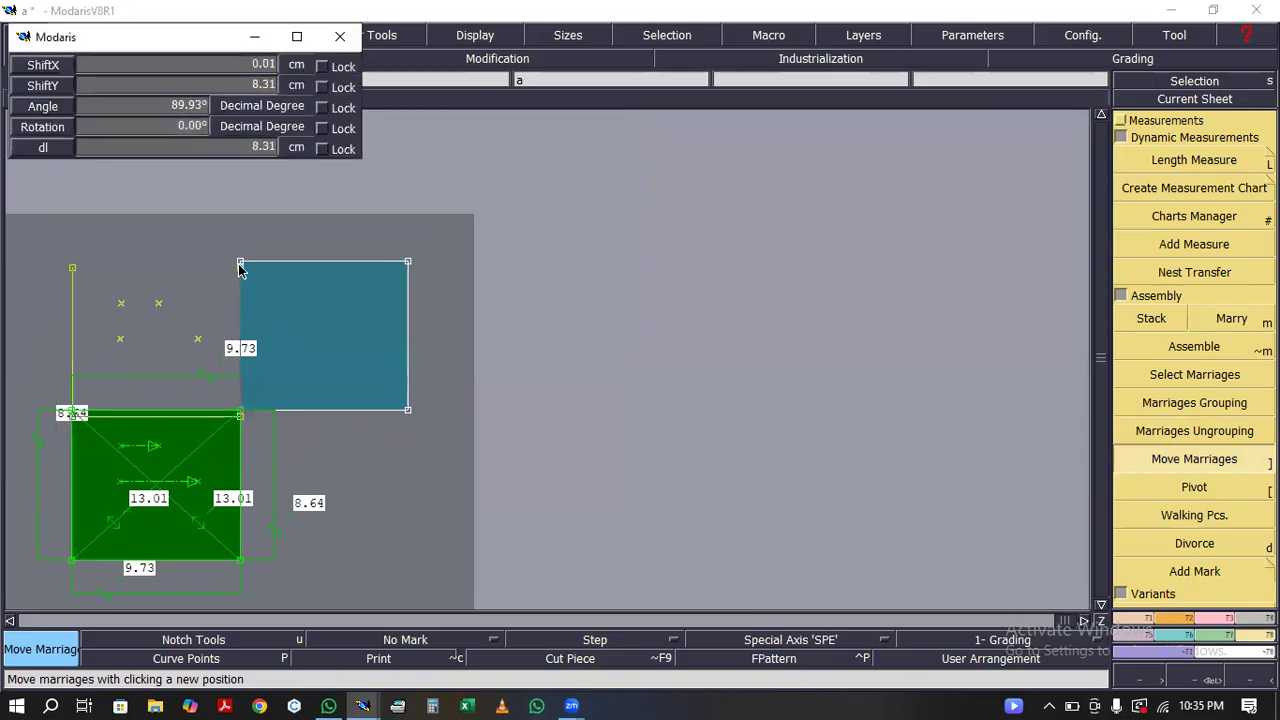
pyautogui.click(240, 261)
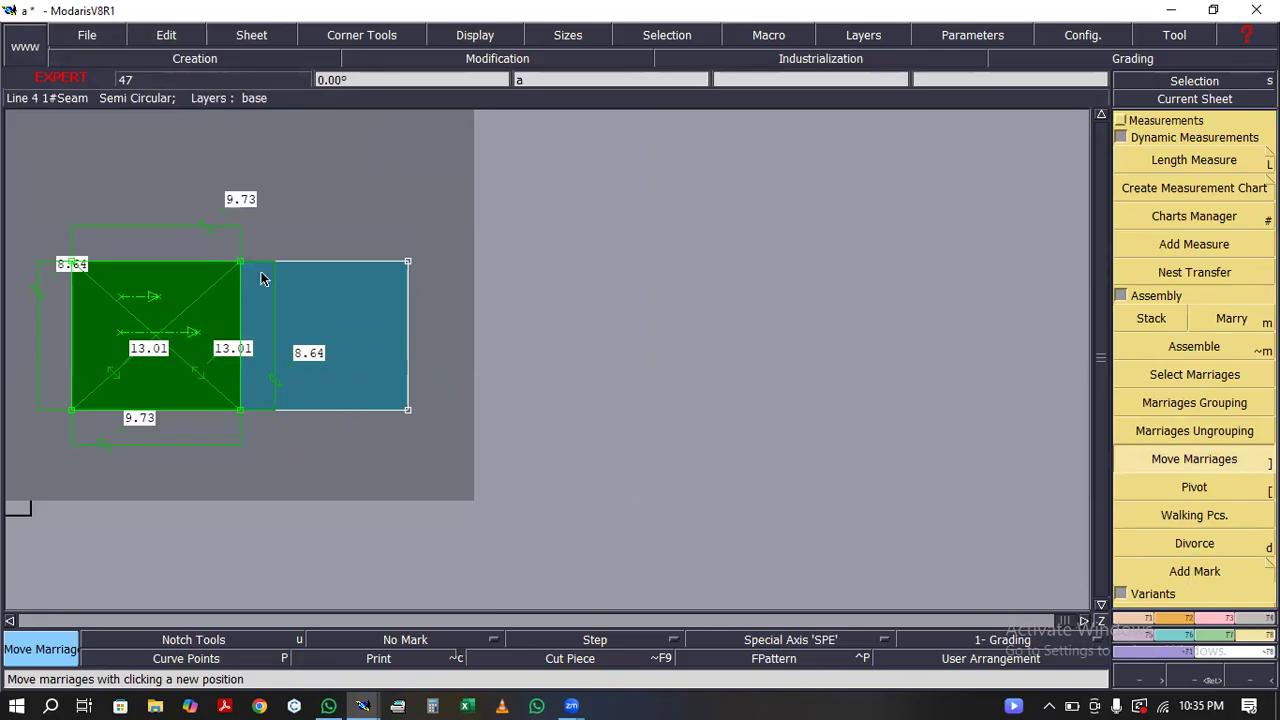
# Move the married piece back so its upper-right corner matches the base piece's upper-right corner
pyautogui.click(1163, 459)
pyautogui.click(240, 262)
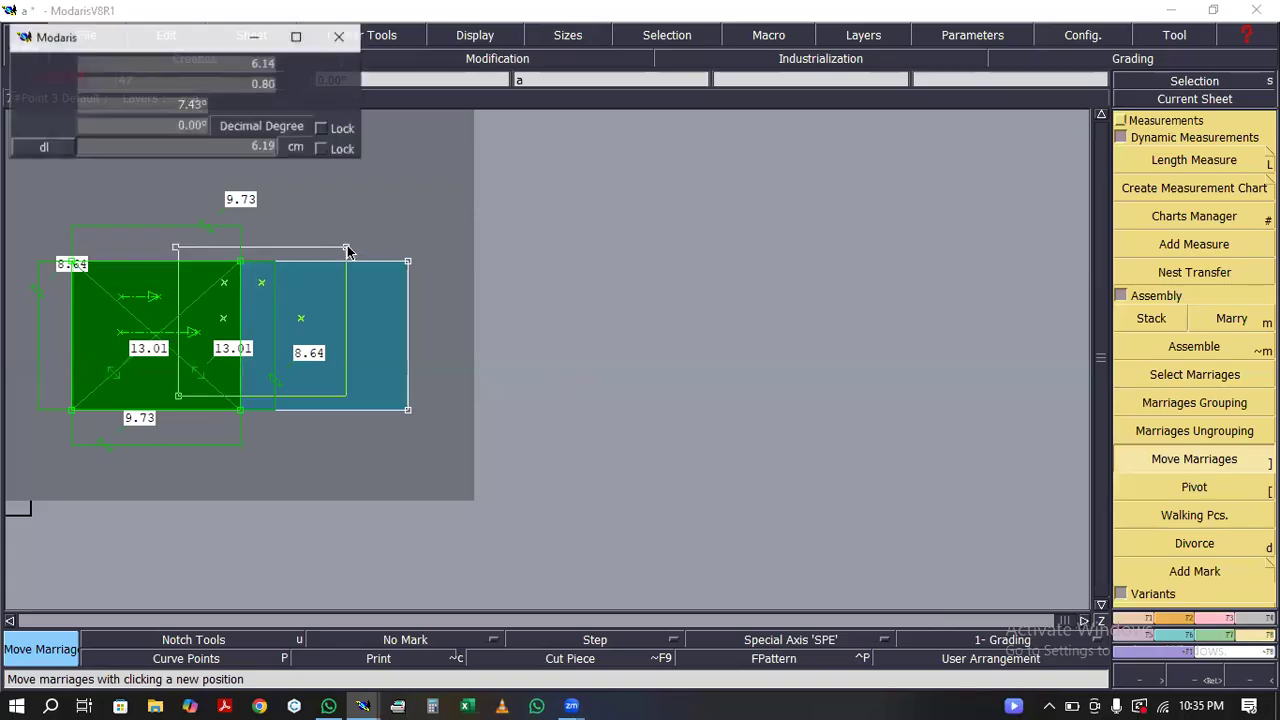
pyautogui.click(408, 262)
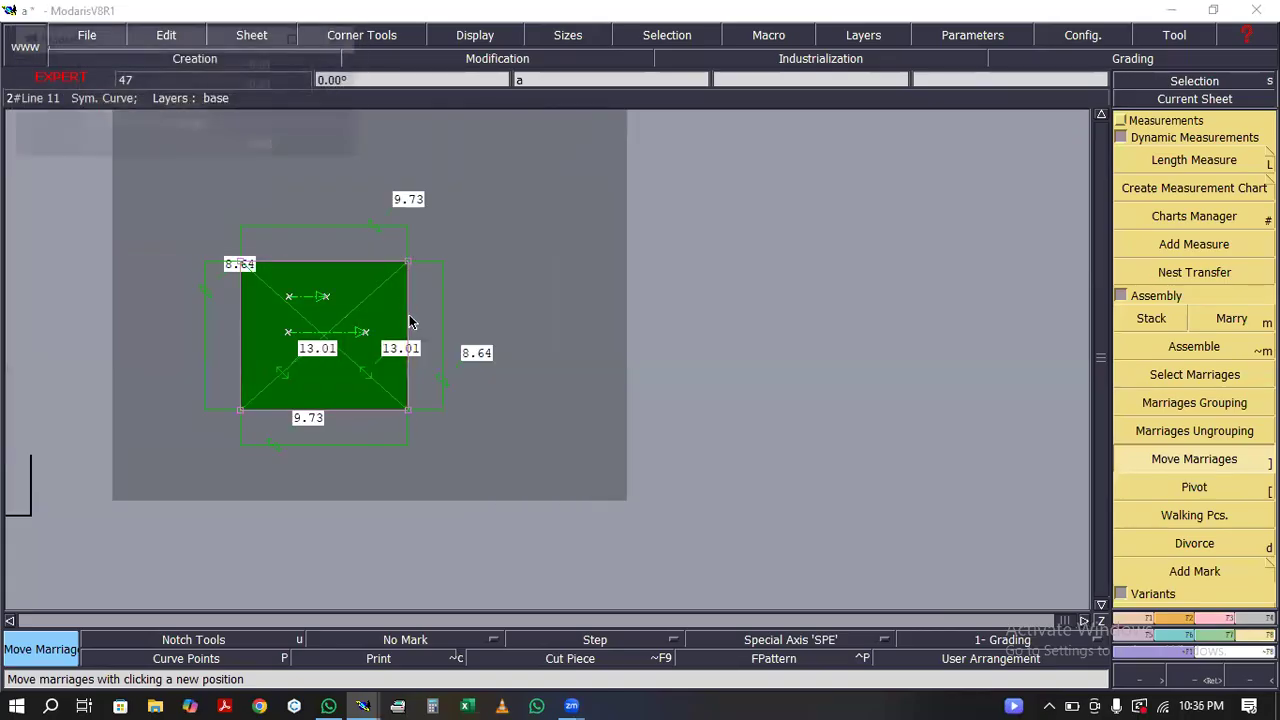
# Move the marriage point down the base piece's right edge, across to its upper-left corner, and down to its lower-left corner
pyautogui.click(408, 402)
pyautogui.click(407, 402)
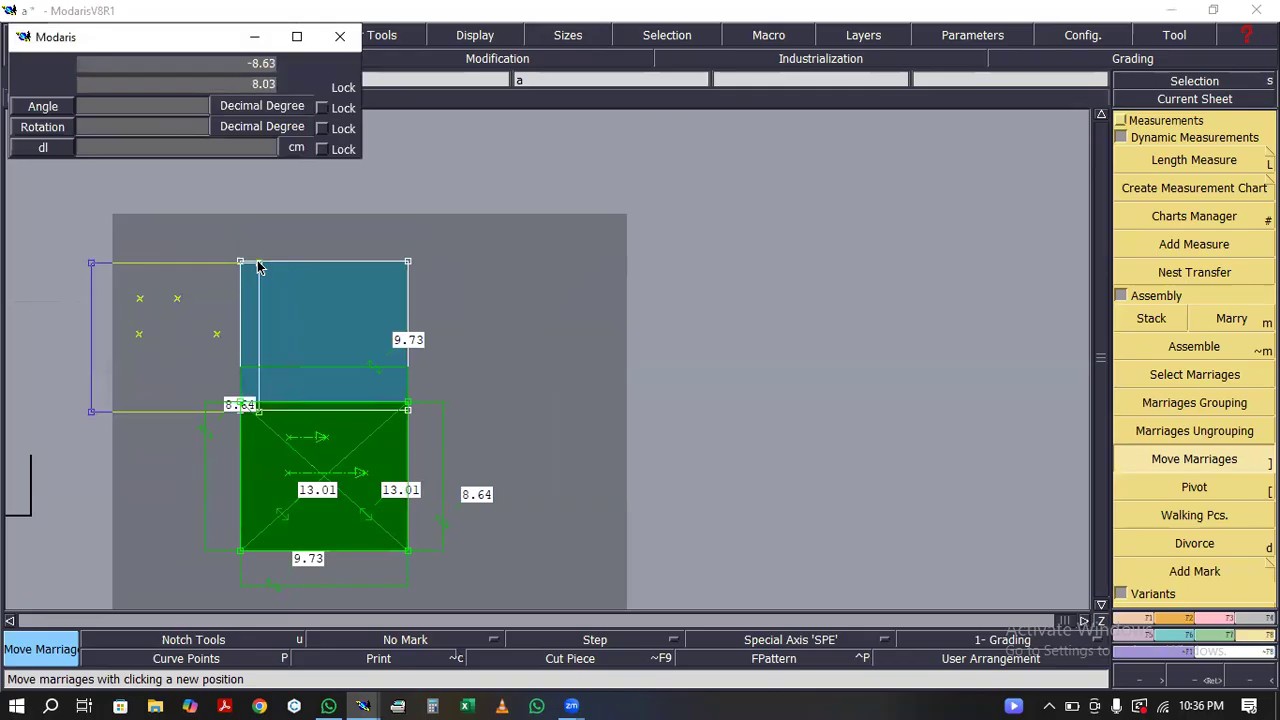
pyautogui.click(240, 262)
pyautogui.click(243, 404)
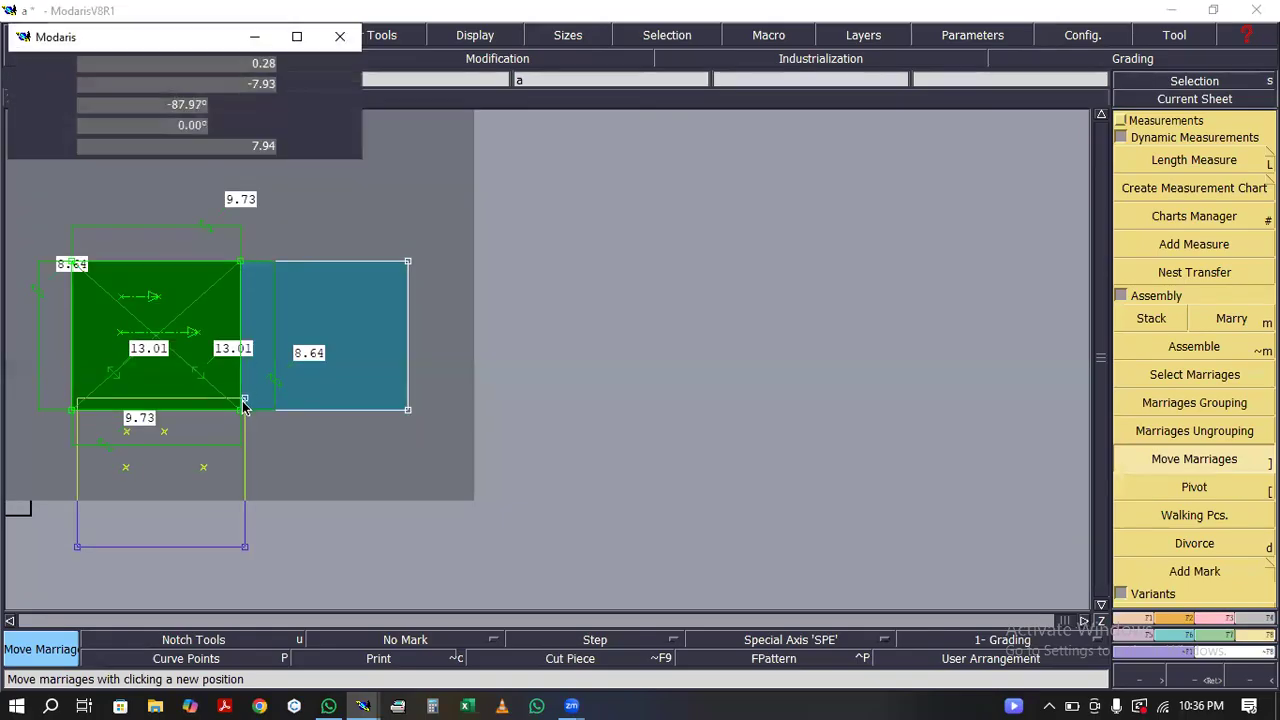
pyautogui.click(242, 409)
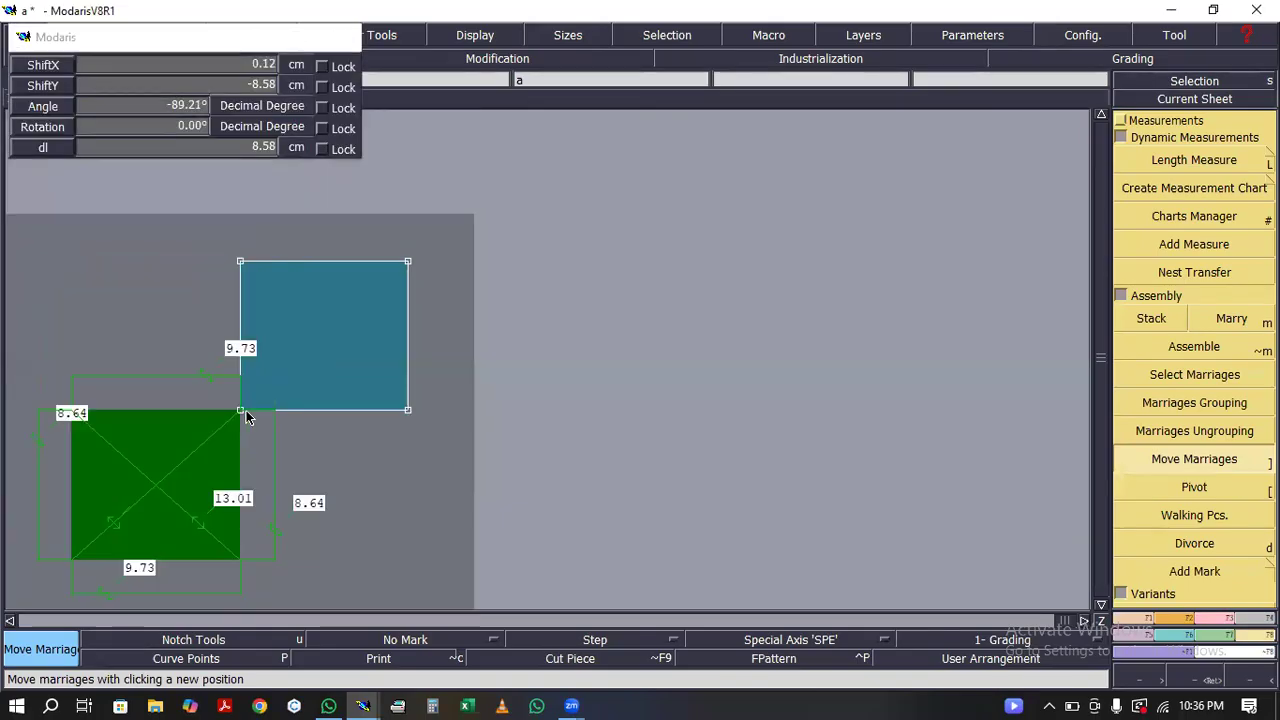
# Activate the Walking Pcs. tool for the married pieces
pyautogui.click(1141, 517)
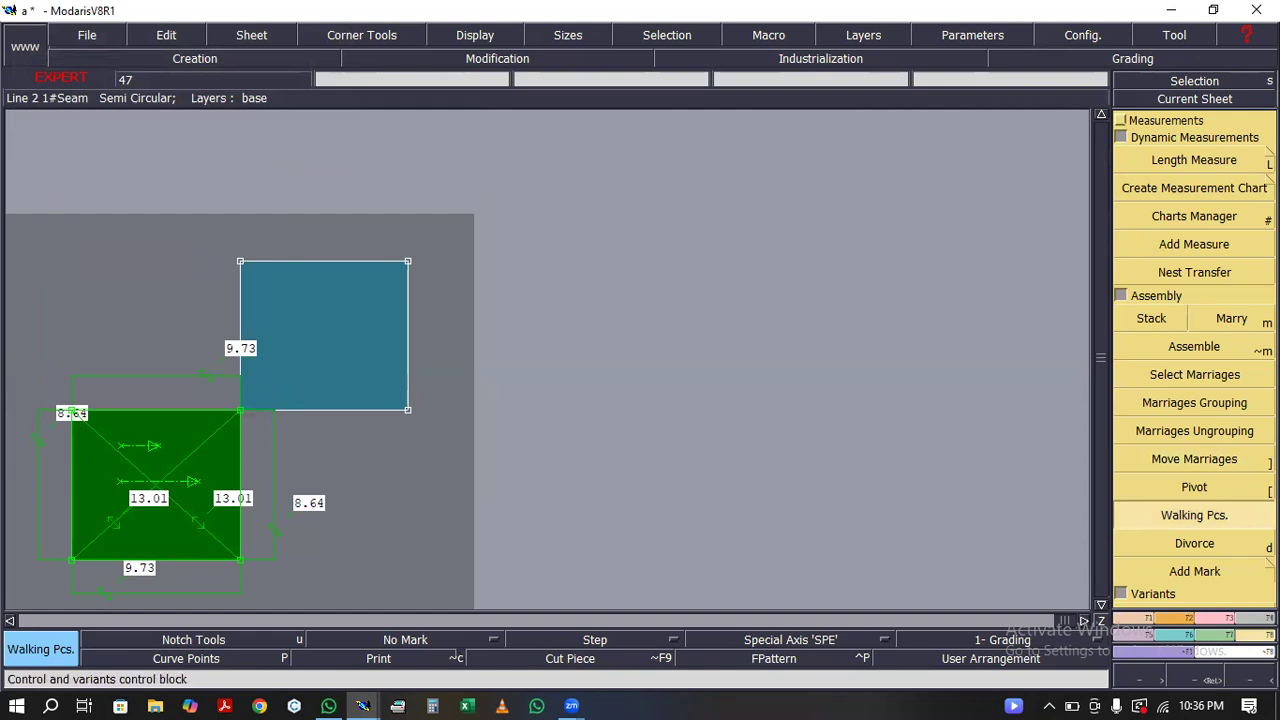